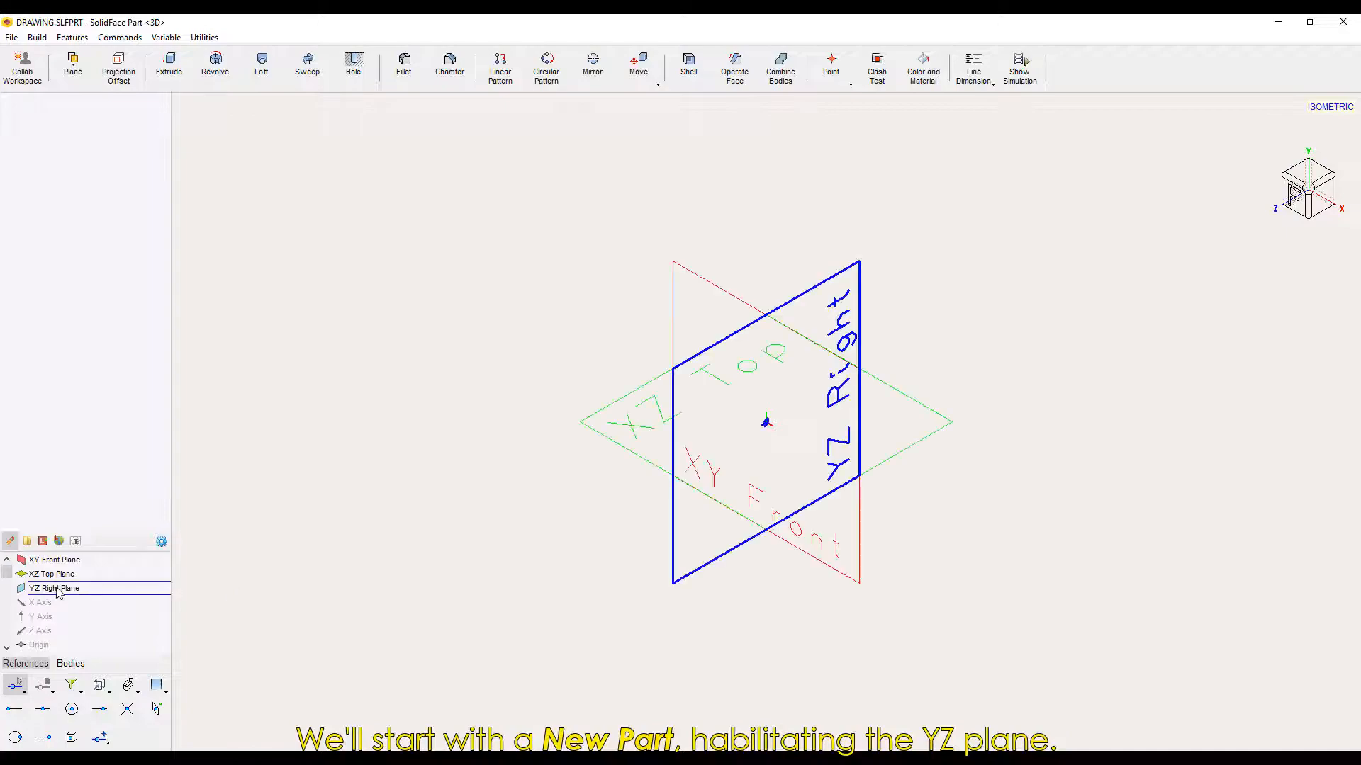
- Start a sketch on the YZ Right plane and draw connected lines from the origin: 35 down, 17 across and 35 up
{"action": "left_click", "coordinate": [54, 589]}
{"action": "left_click", "coordinate": [1322, 201]}
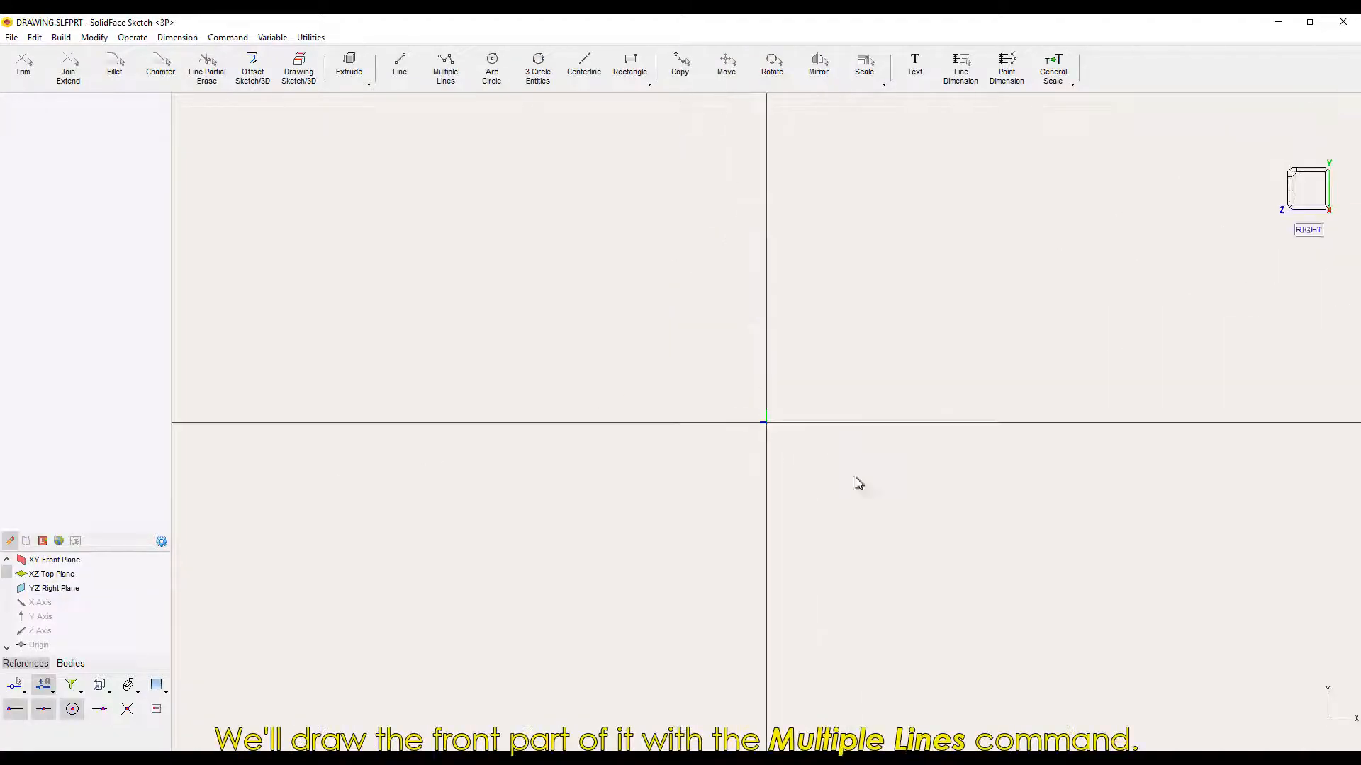
{"action": "left_click", "coordinate": [445, 67]}
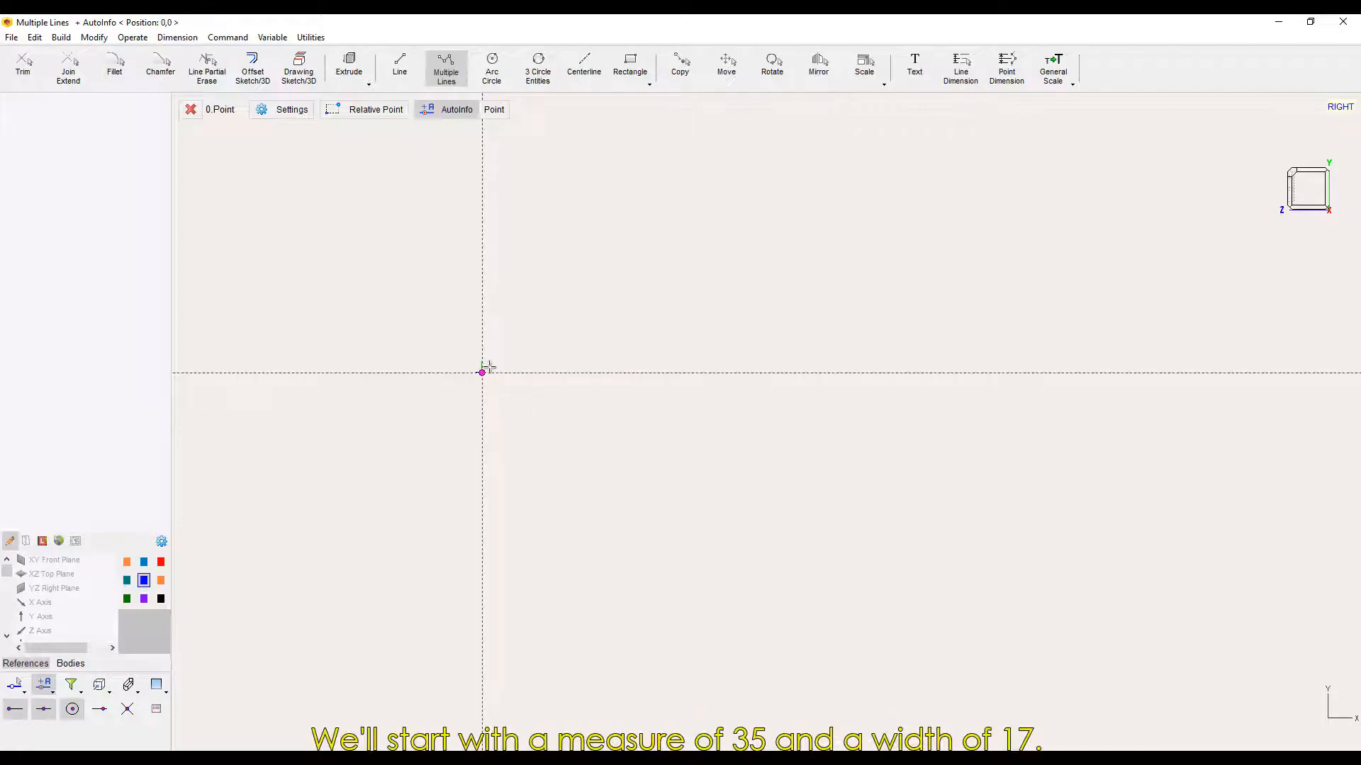
{"action": "left_click", "coordinate": [488, 367]}
{"action": "type", "text": "35"}
{"action": "key", "text": "Return"}
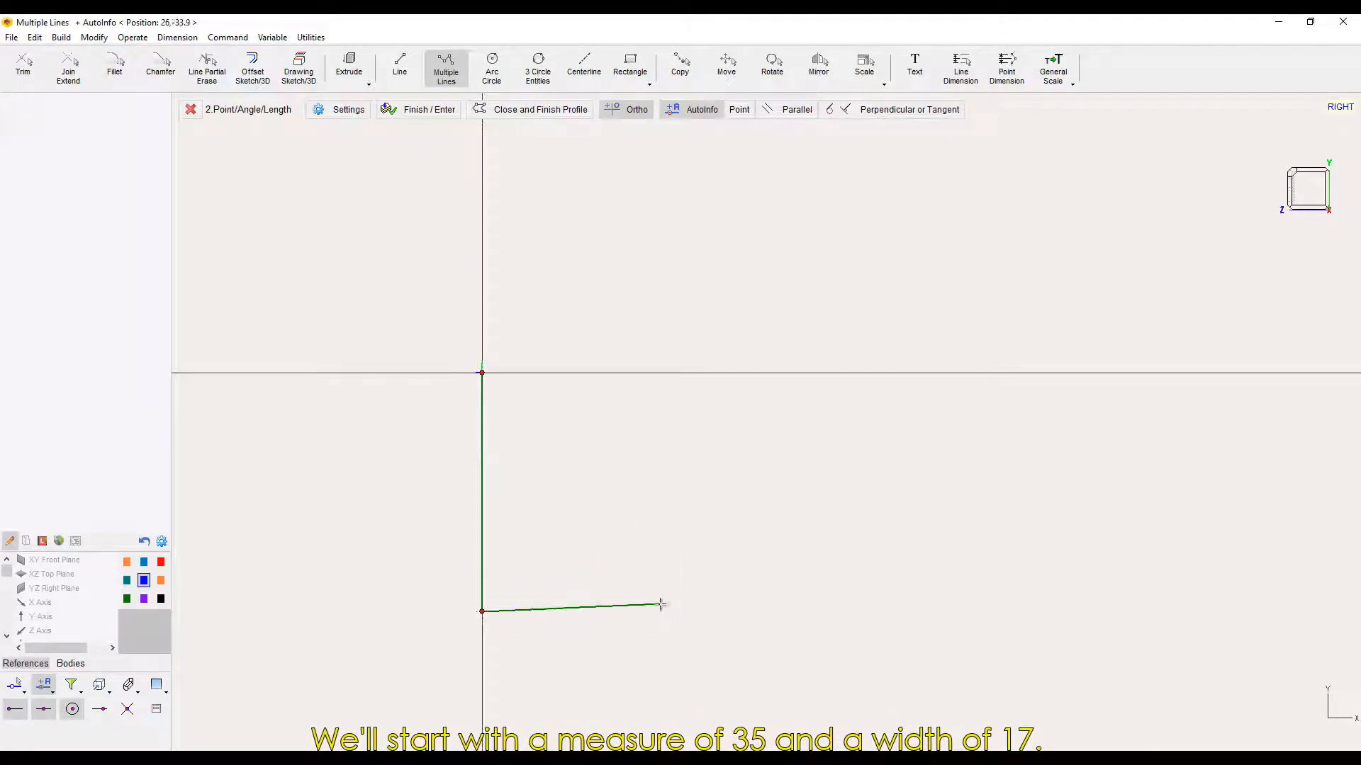
{"action": "type", "text": "17"}
{"action": "key", "text": "Return"}
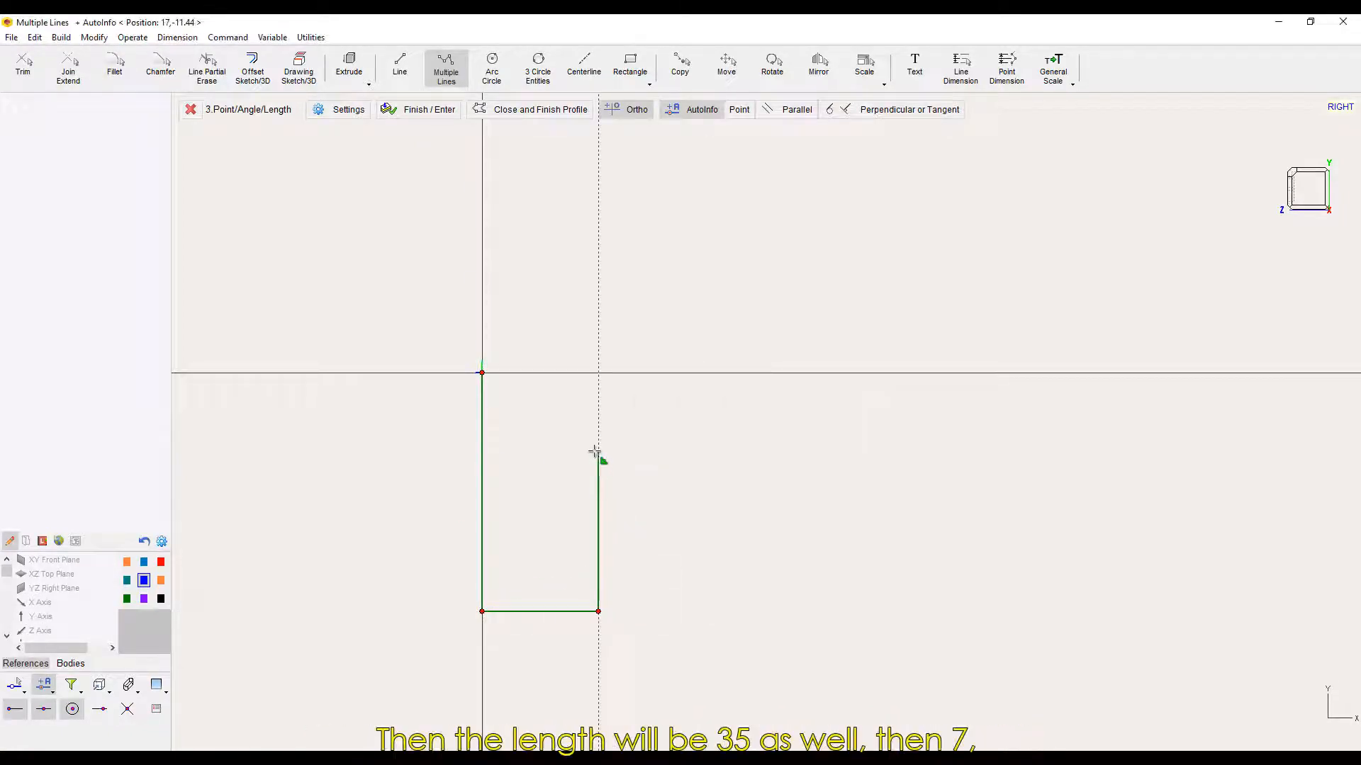
{"action": "type", "text": "35"}
{"action": "key", "text": "Return"}
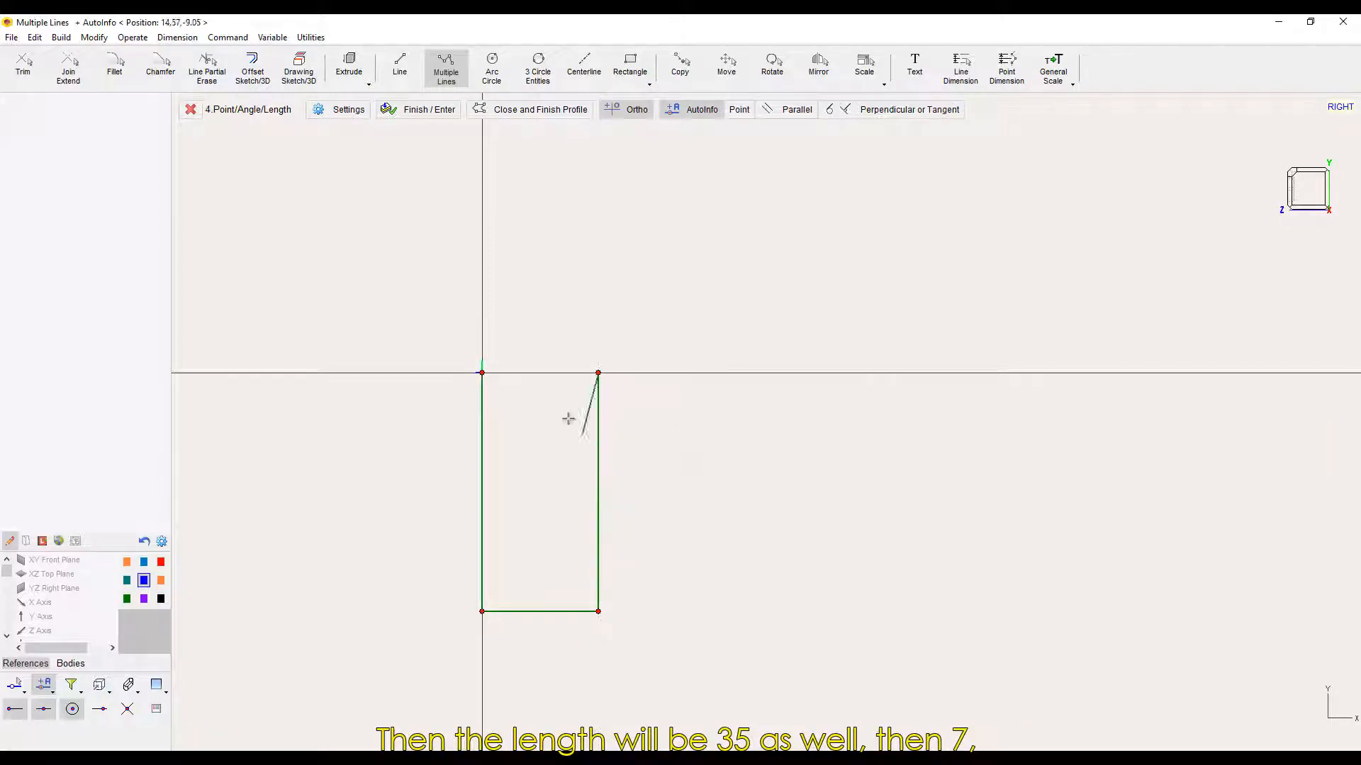
- Continue the profile with a 7 long horizontal segment back toward the origin and a 10° sloped line past the vertical edge, ending the chain
{"action": "type", "text": "7"}
{"action": "key", "text": "Return"}
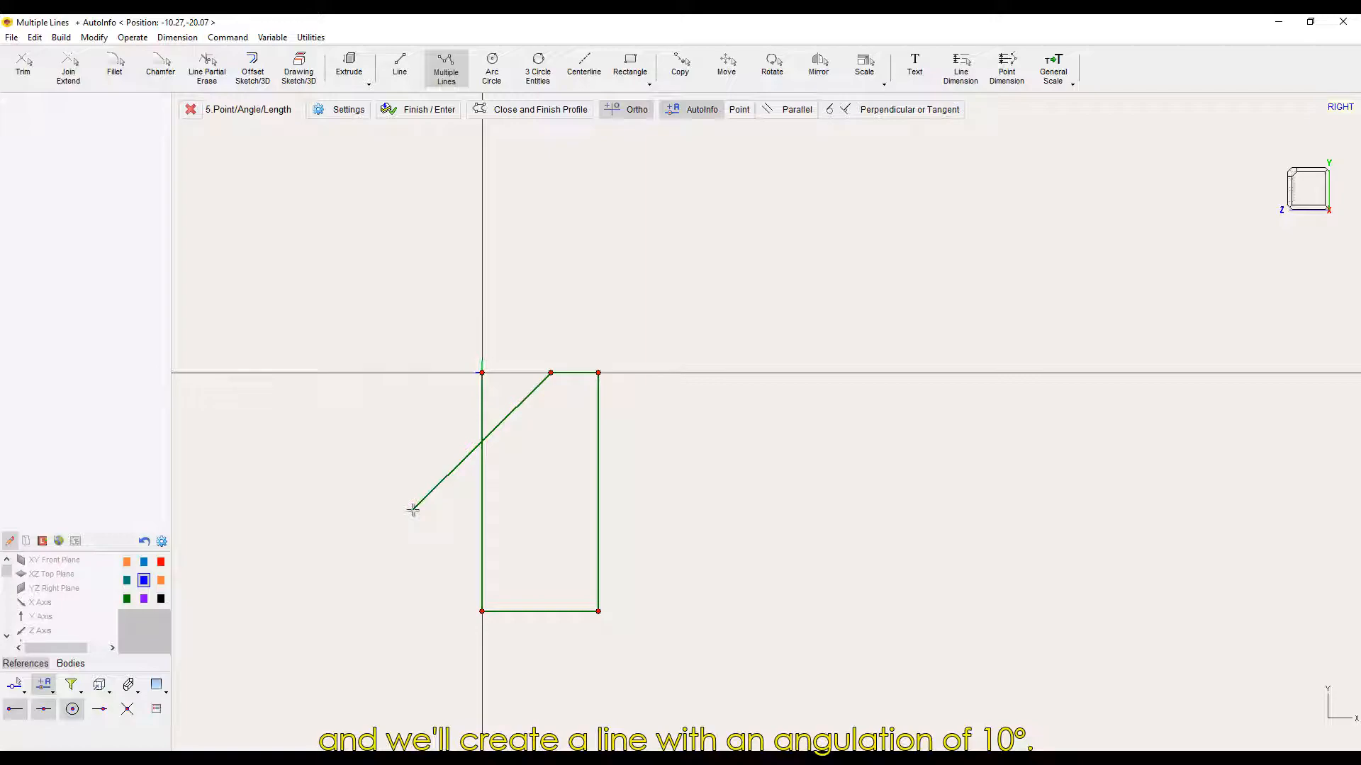
{"action": "type", "text": "10"}
{"action": "key", "text": "Return"}
{"action": "left_click", "coordinate": [452, 434]}
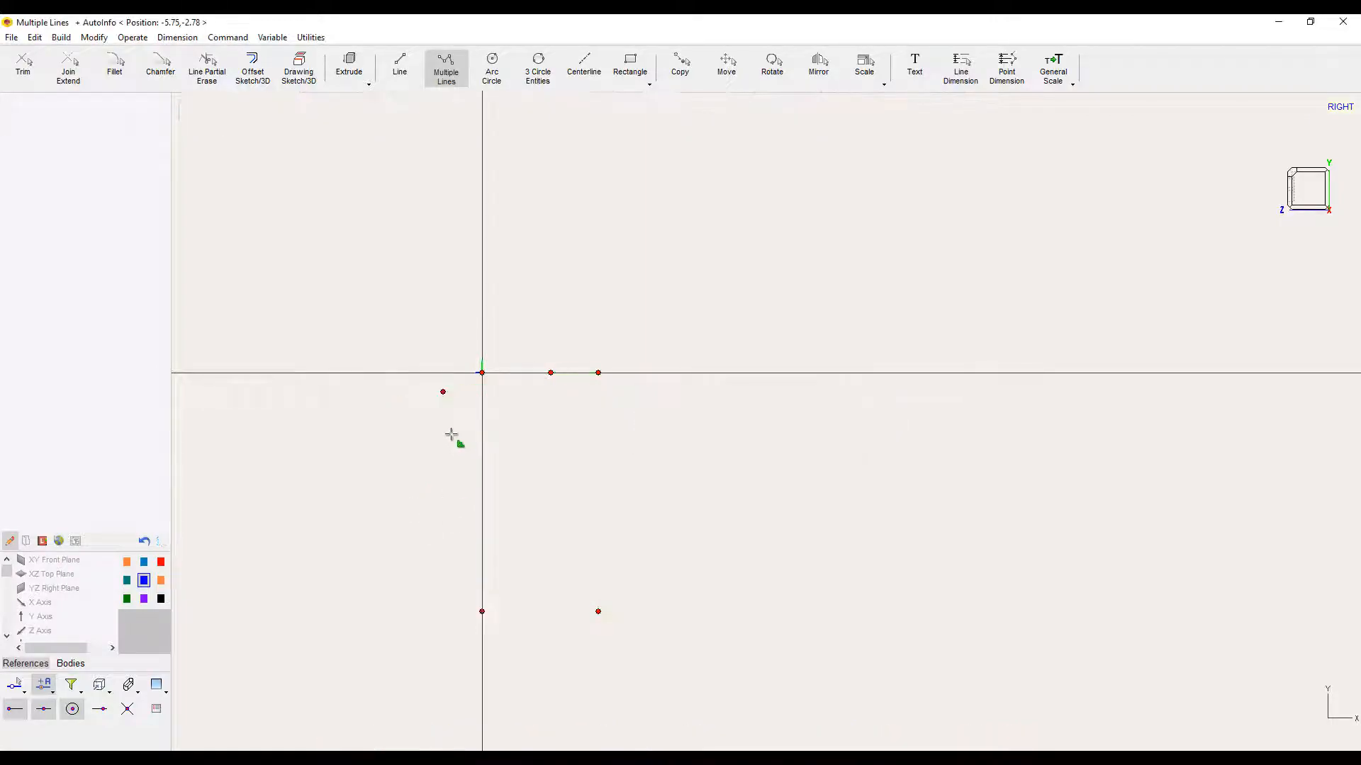
{"action": "left_click", "coordinate": [414, 114]}
{"action": "key", "text": "Escape"}
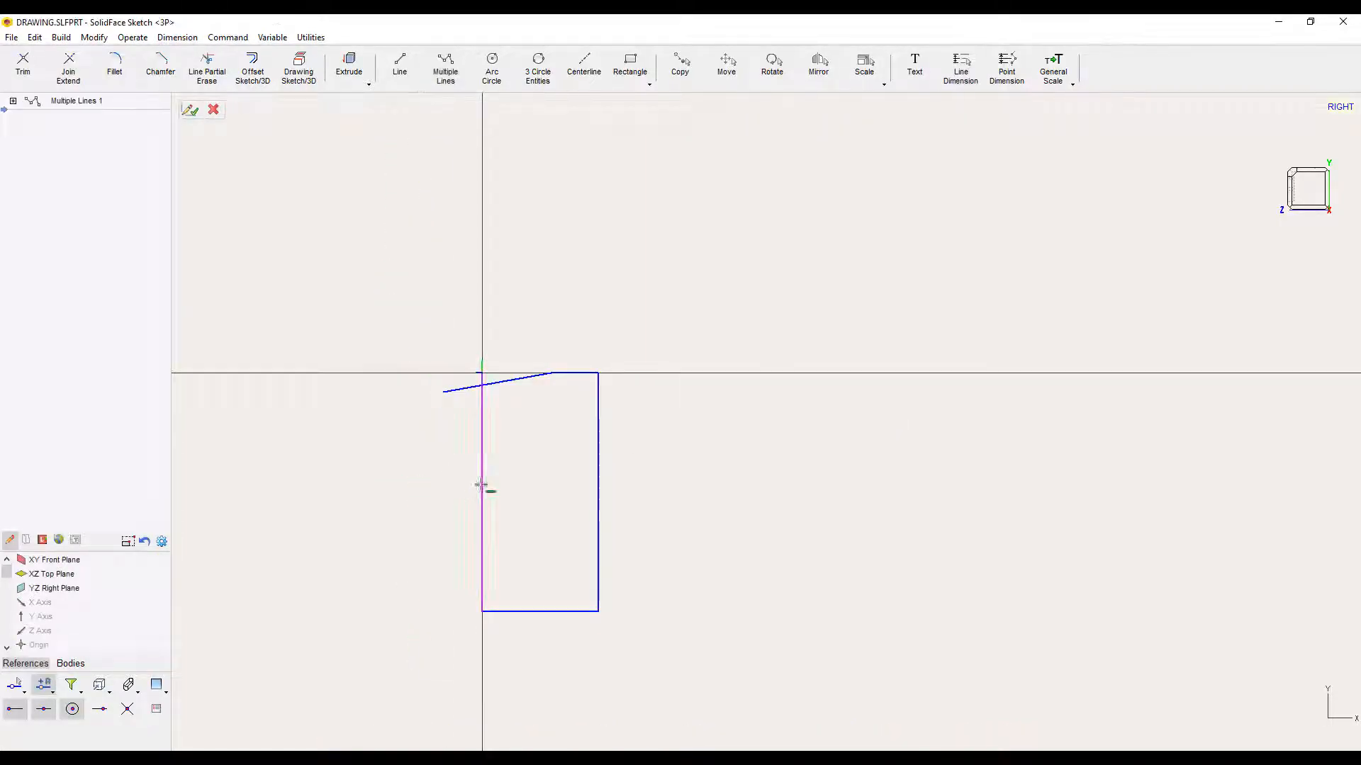
- Use Line Partial Erase to remove the excess line ends beyond the intersection of the sloped line and the vertical edge
{"action": "left_click", "coordinate": [203, 79]}
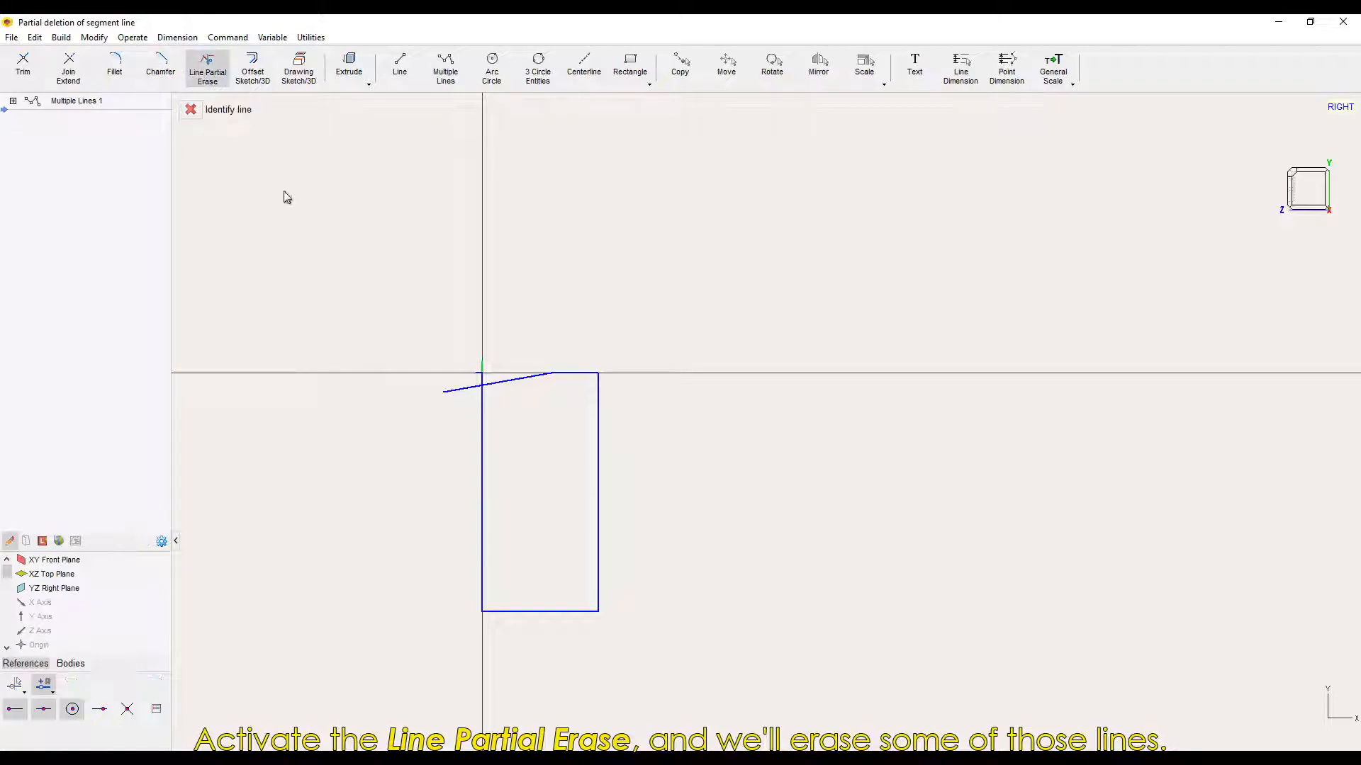
{"action": "left_click", "coordinate": [471, 388]}
{"action": "key", "text": "Return"}
{"action": "scroll", "coordinate": [481, 385], "scroll_direction": "up", "scroll_amount": 3}
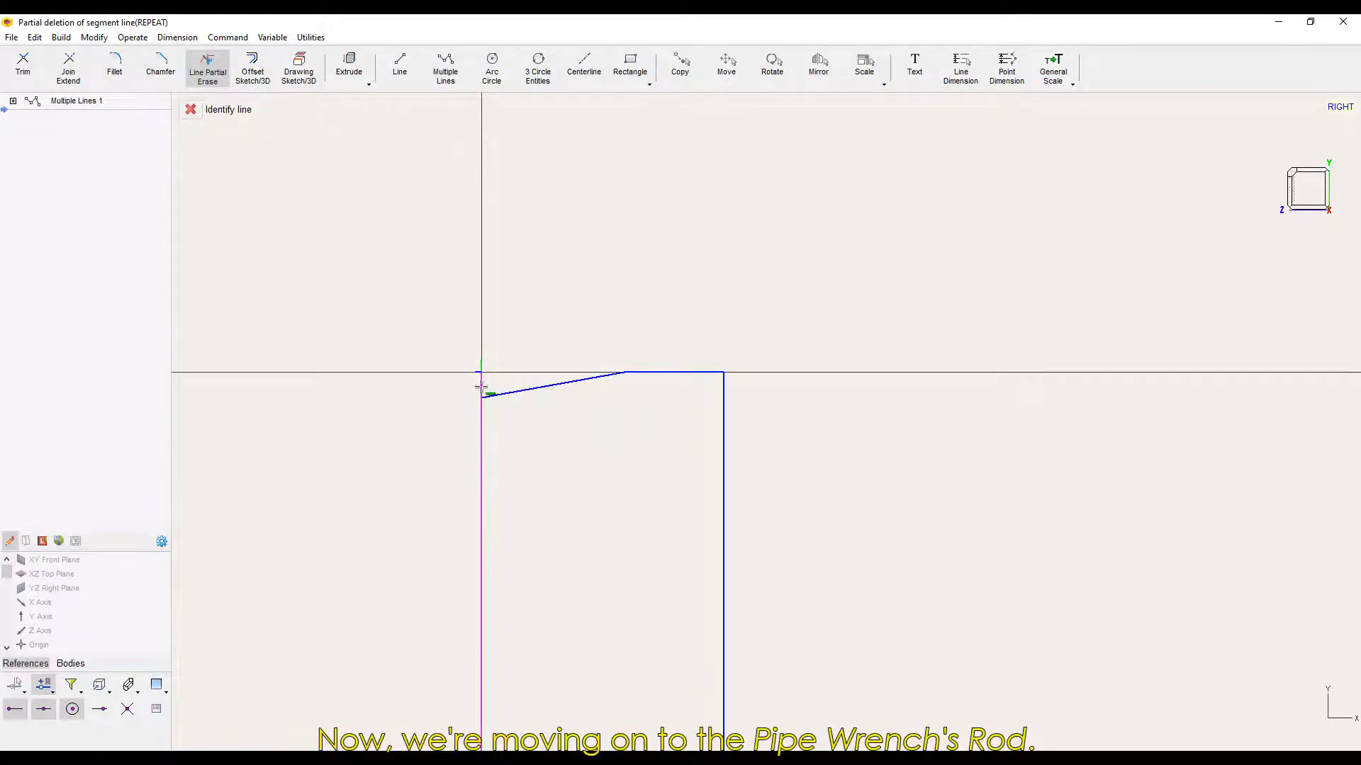
{"action": "scroll", "coordinate": [367, 413], "scroll_direction": "down", "scroll_amount": 2}
{"action": "key", "text": "Escape"}
- Draw a rectangle about 173 by 16 beside the first profile, using Relative Point with the profile's upper outer corner as reference
{"action": "scroll", "coordinate": [298, 414], "scroll_direction": "down", "scroll_amount": 3}
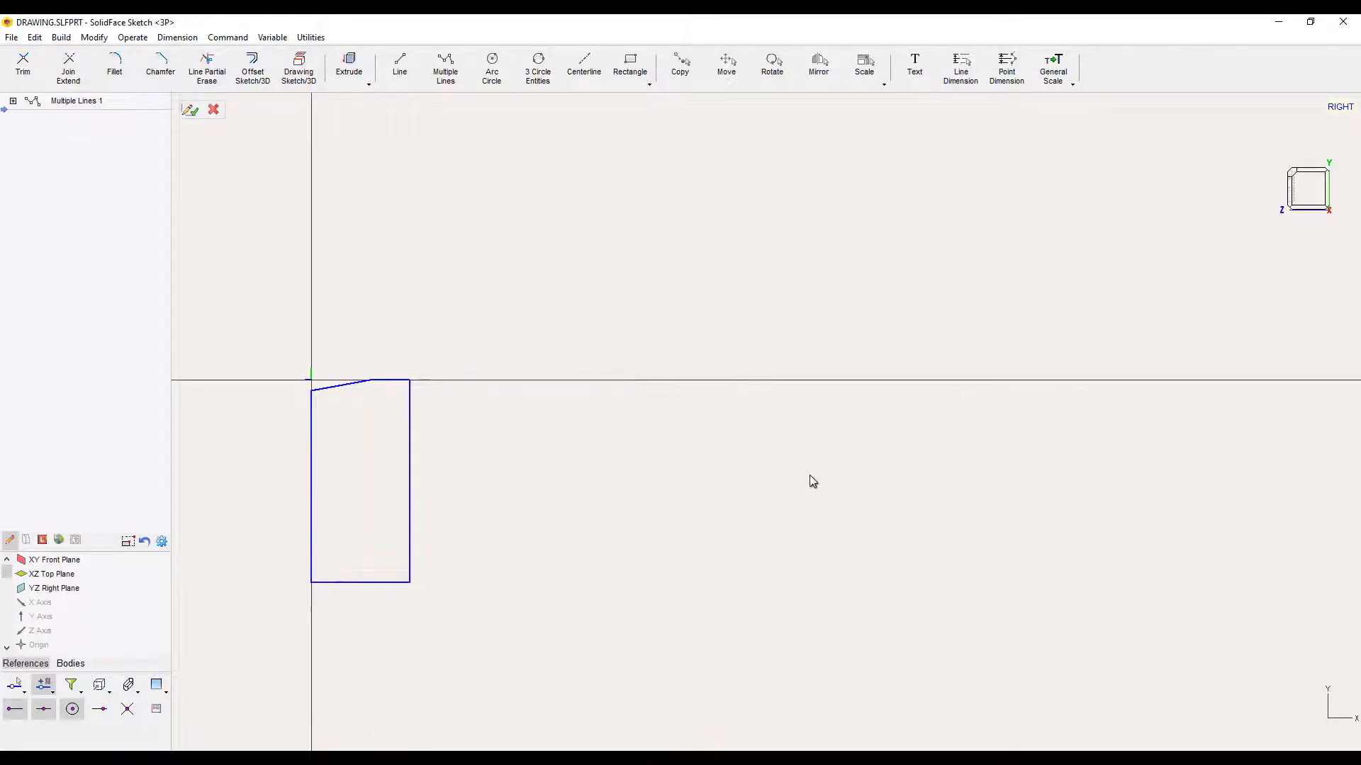
{"action": "scroll", "coordinate": [836, 504], "scroll_direction": "down", "scroll_amount": 2}
{"action": "scroll", "coordinate": [837, 505], "scroll_direction": "up", "scroll_amount": 1}
{"action": "left_click", "coordinate": [630, 68]}
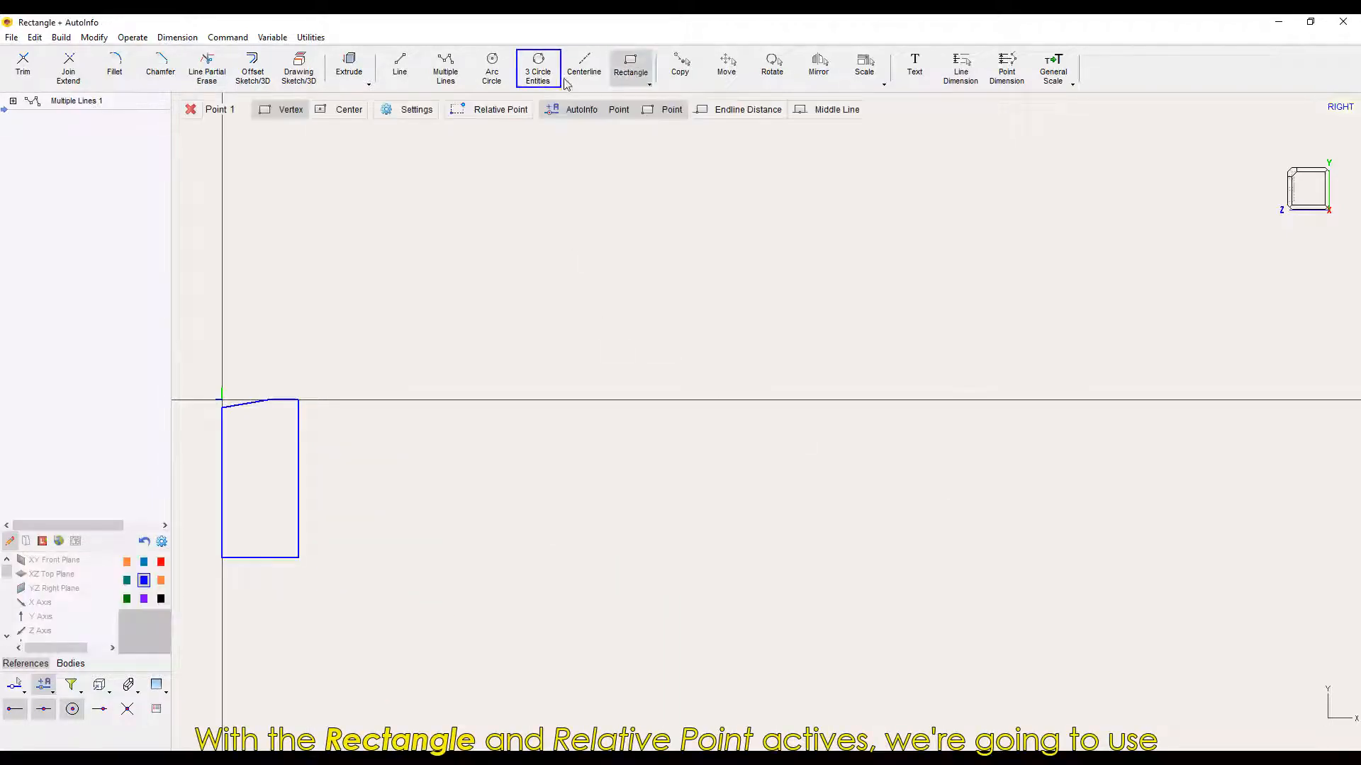
{"action": "left_click", "coordinate": [477, 108]}
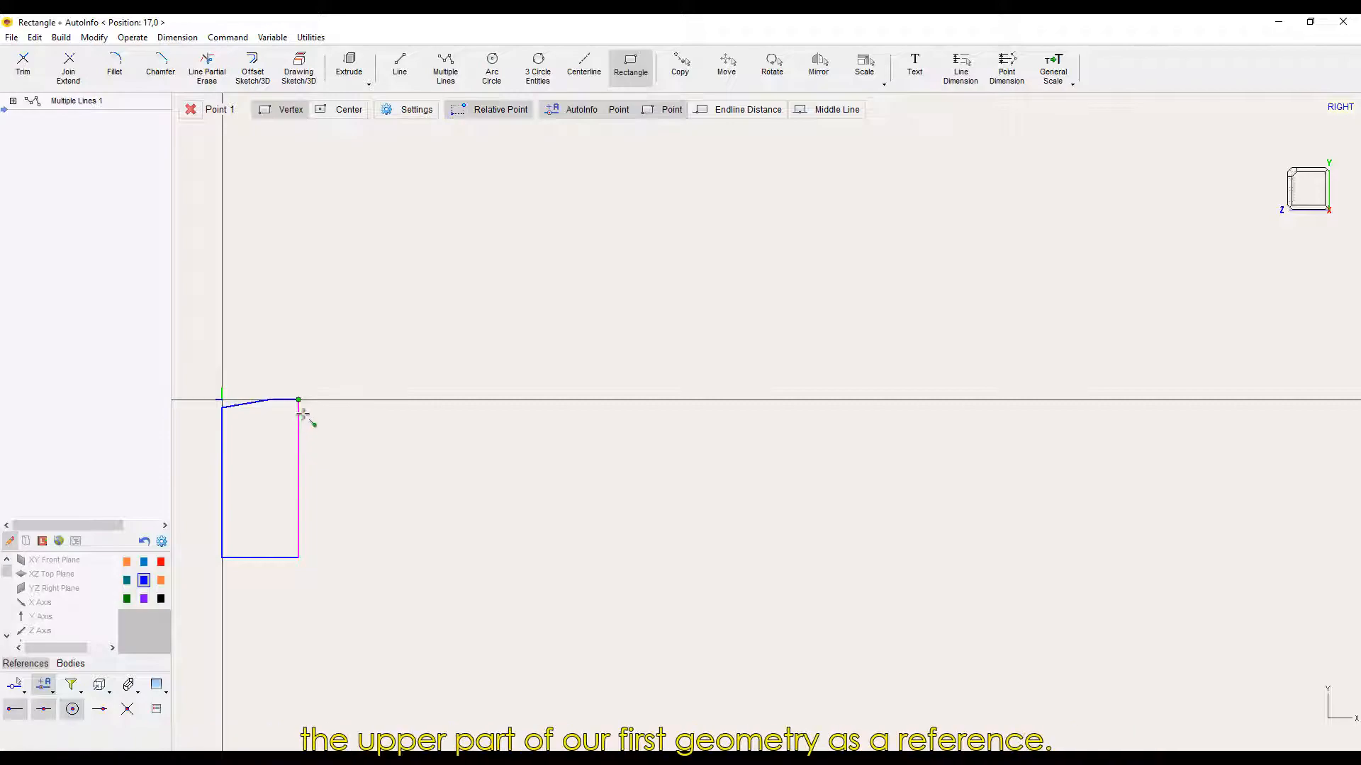
{"action": "left_click", "coordinate": [311, 416]}
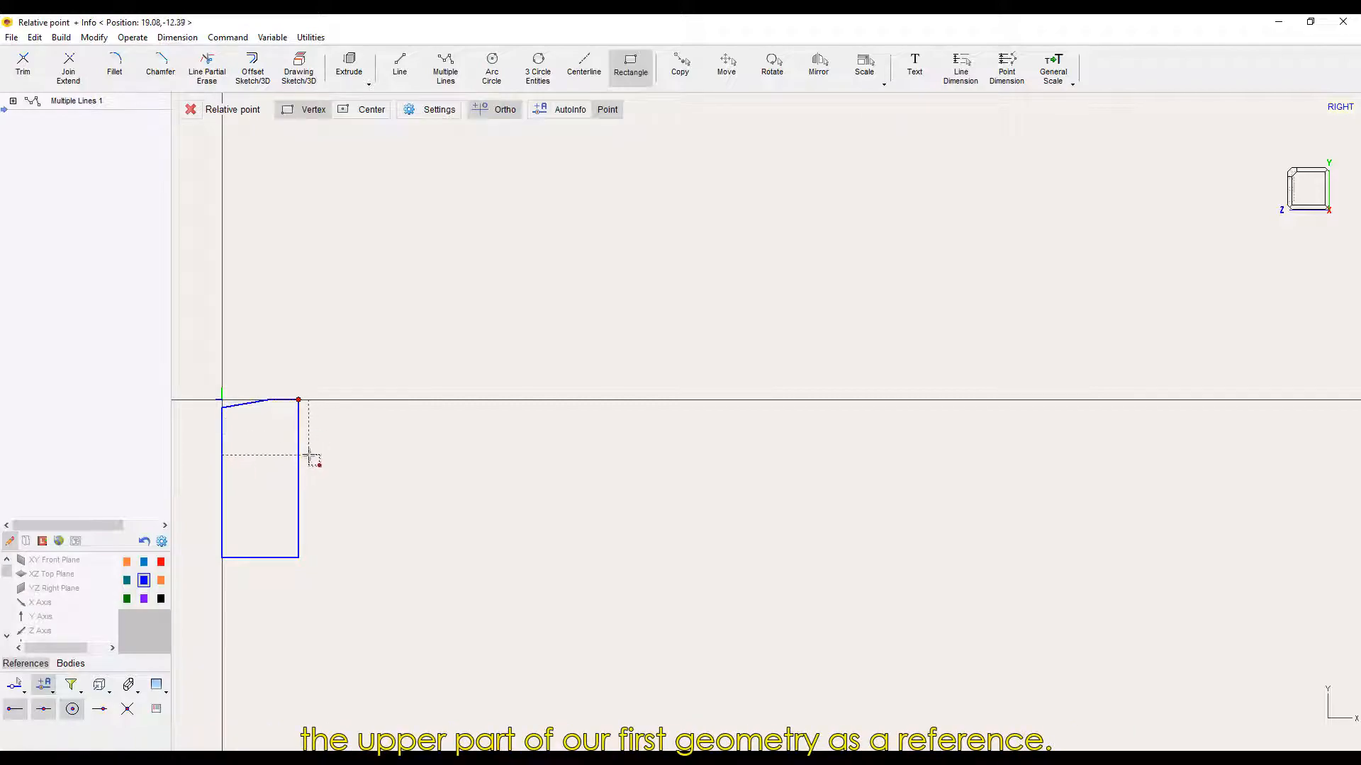
{"action": "left_click", "coordinate": [308, 449]}
{"action": "left_click", "coordinate": [1090, 520]}
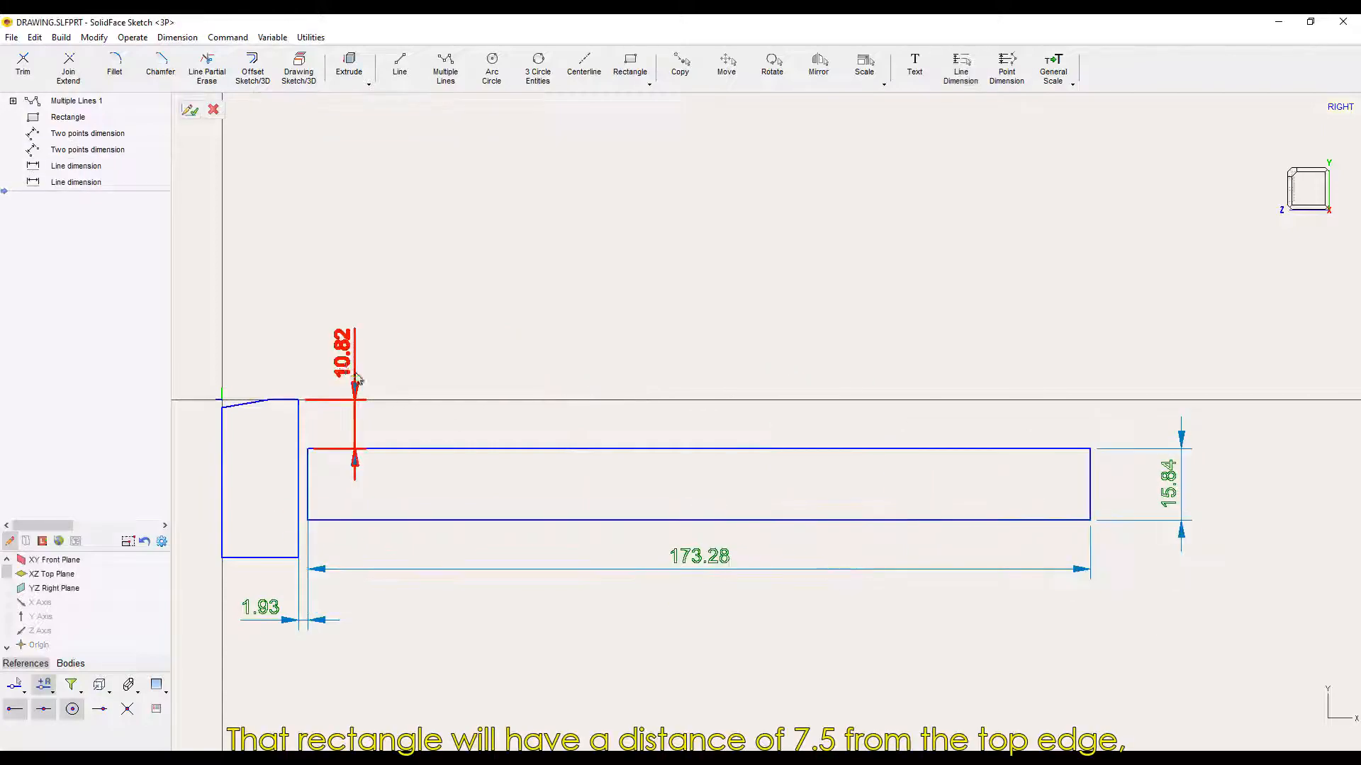
- Set the rectangle's vertical distance from the profile's top edge to 7.5 and its height to 20
{"action": "double_click", "coordinate": [346, 374]}
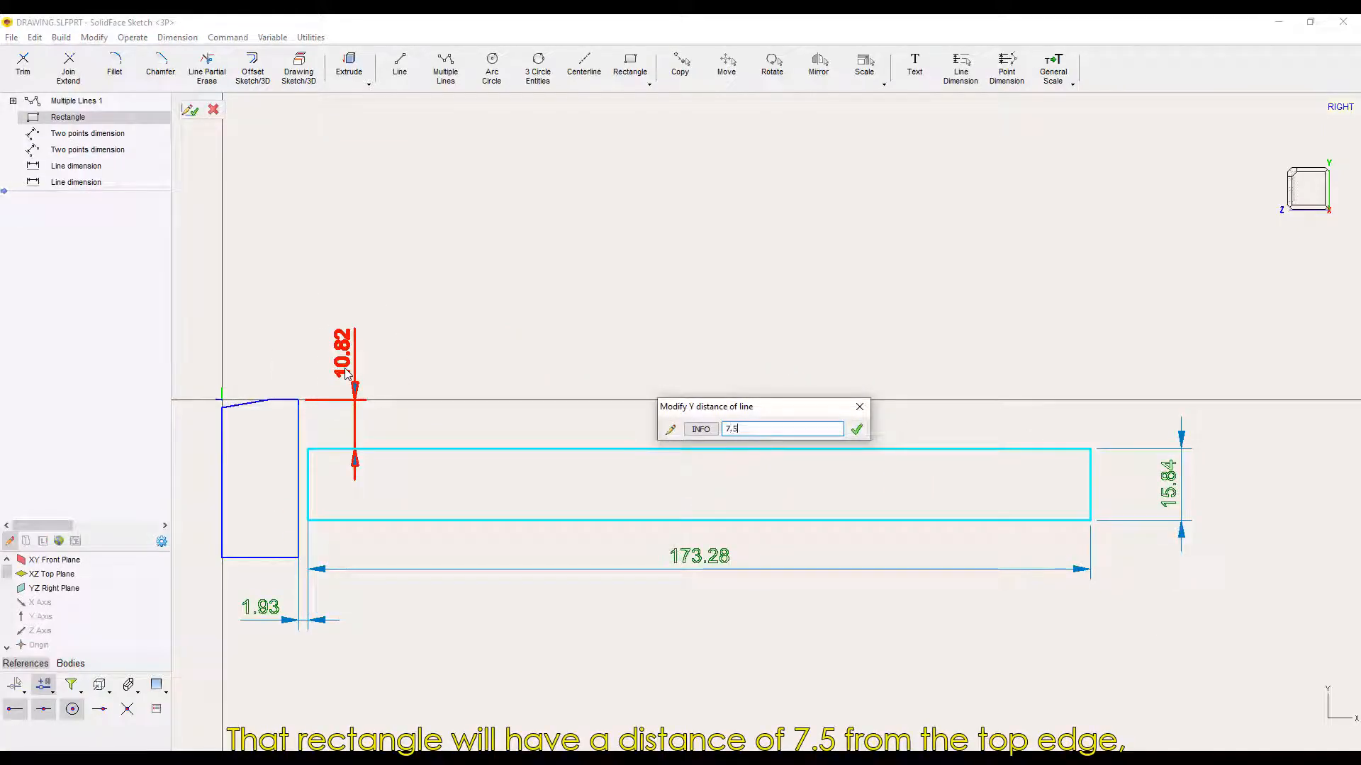
{"action": "key", "text": "Return"}
{"action": "double_click", "coordinate": [1171, 488]}
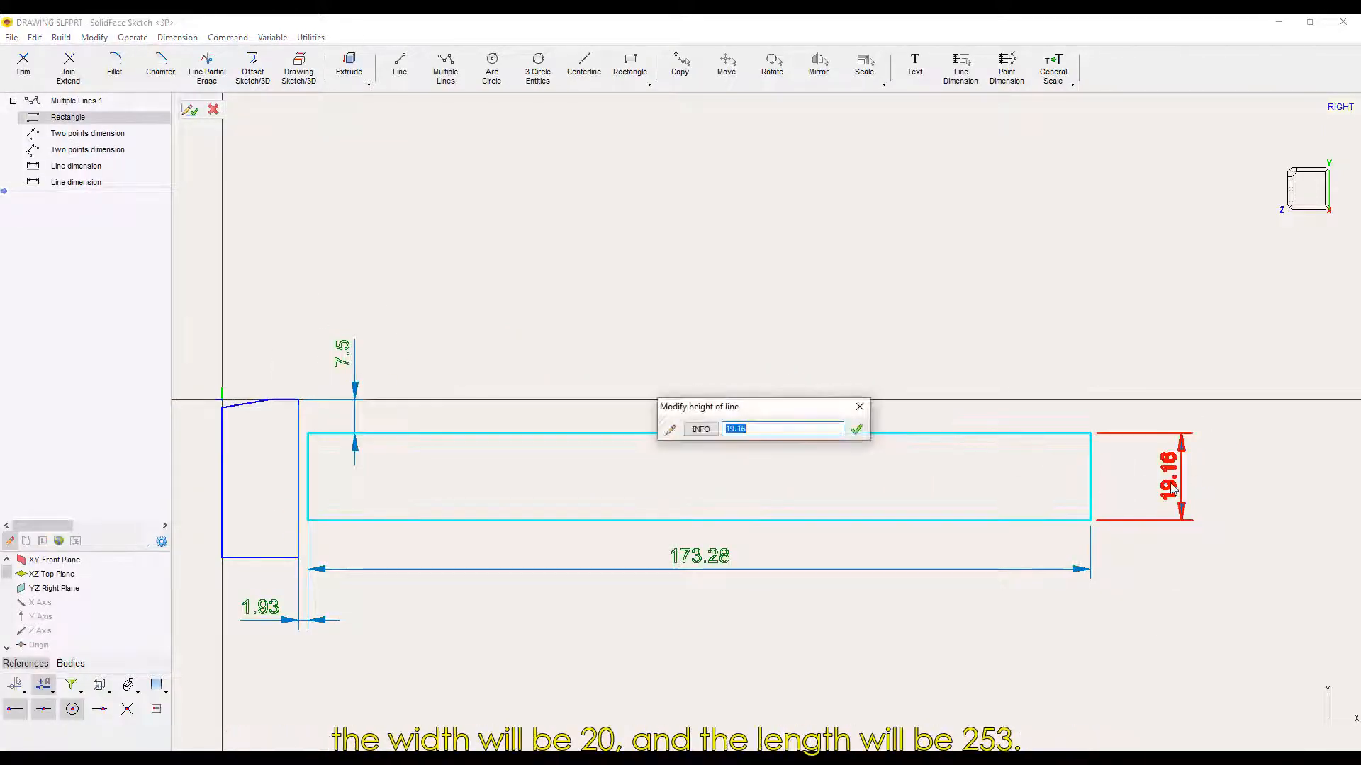
{"action": "type", "text": "20"}
{"action": "key", "text": "Return"}
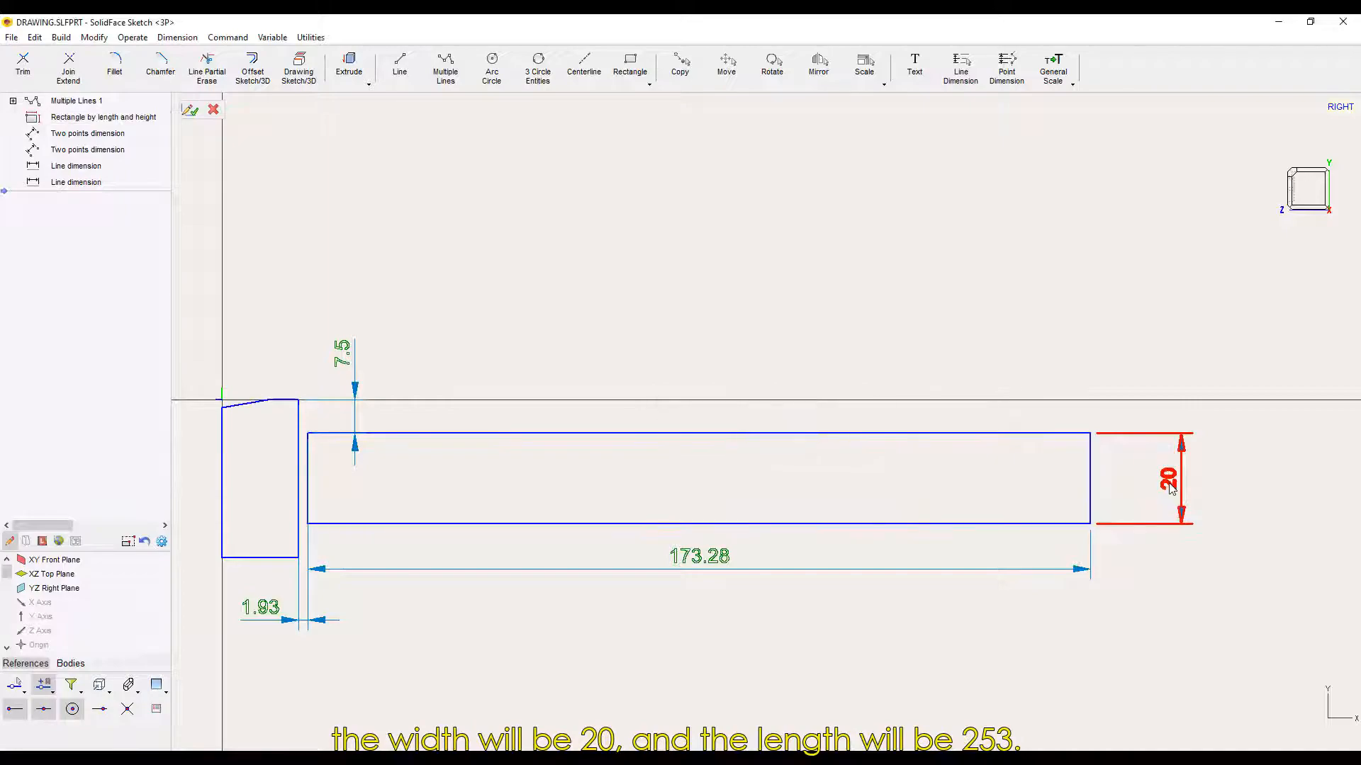
- Set the rectangle's length to 253 and its horizontal gap from the first profile to 0
{"action": "double_click", "coordinate": [712, 557]}
{"action": "type", "text": "25"}
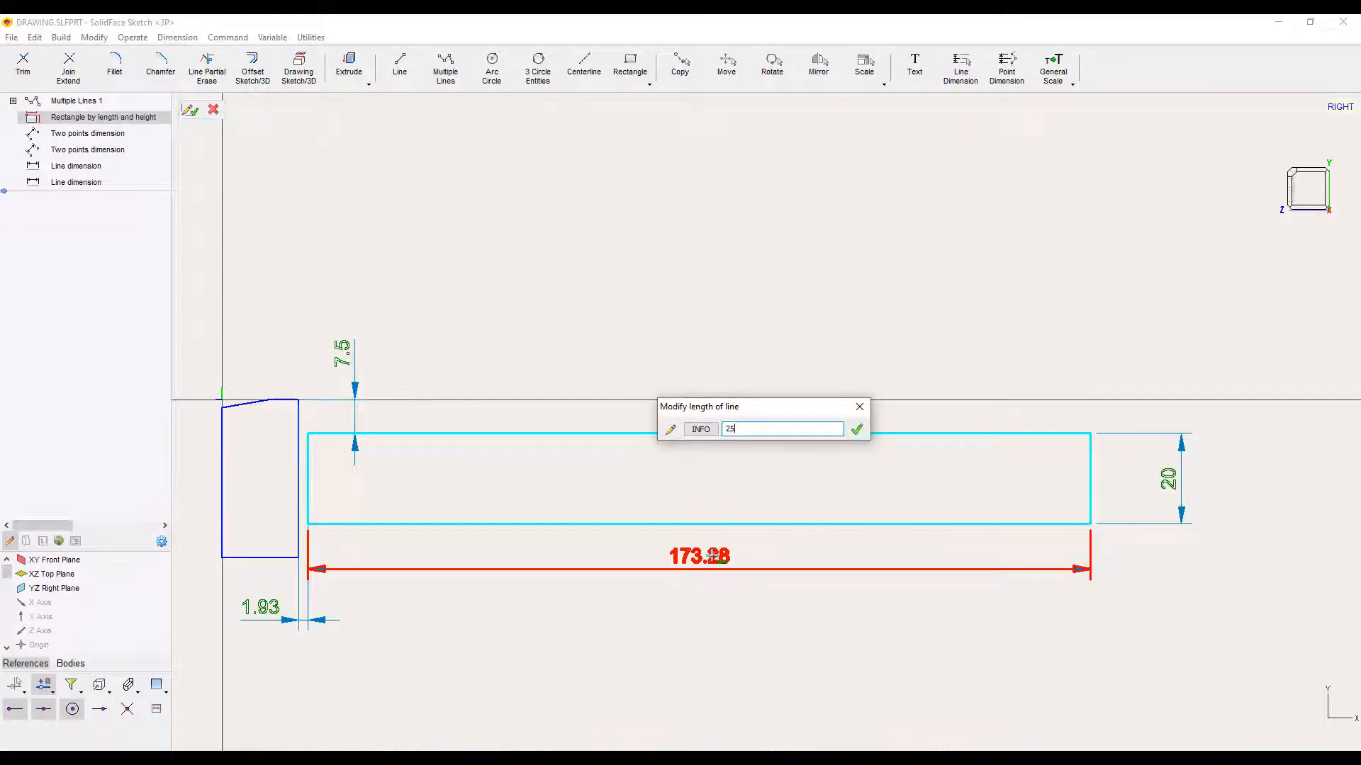
{"action": "type", "text": "3"}
{"action": "key", "text": "Return"}
{"action": "double_click", "coordinate": [261, 607]}
{"action": "type", "text": "0"}
{"action": "key", "text": "Return"}
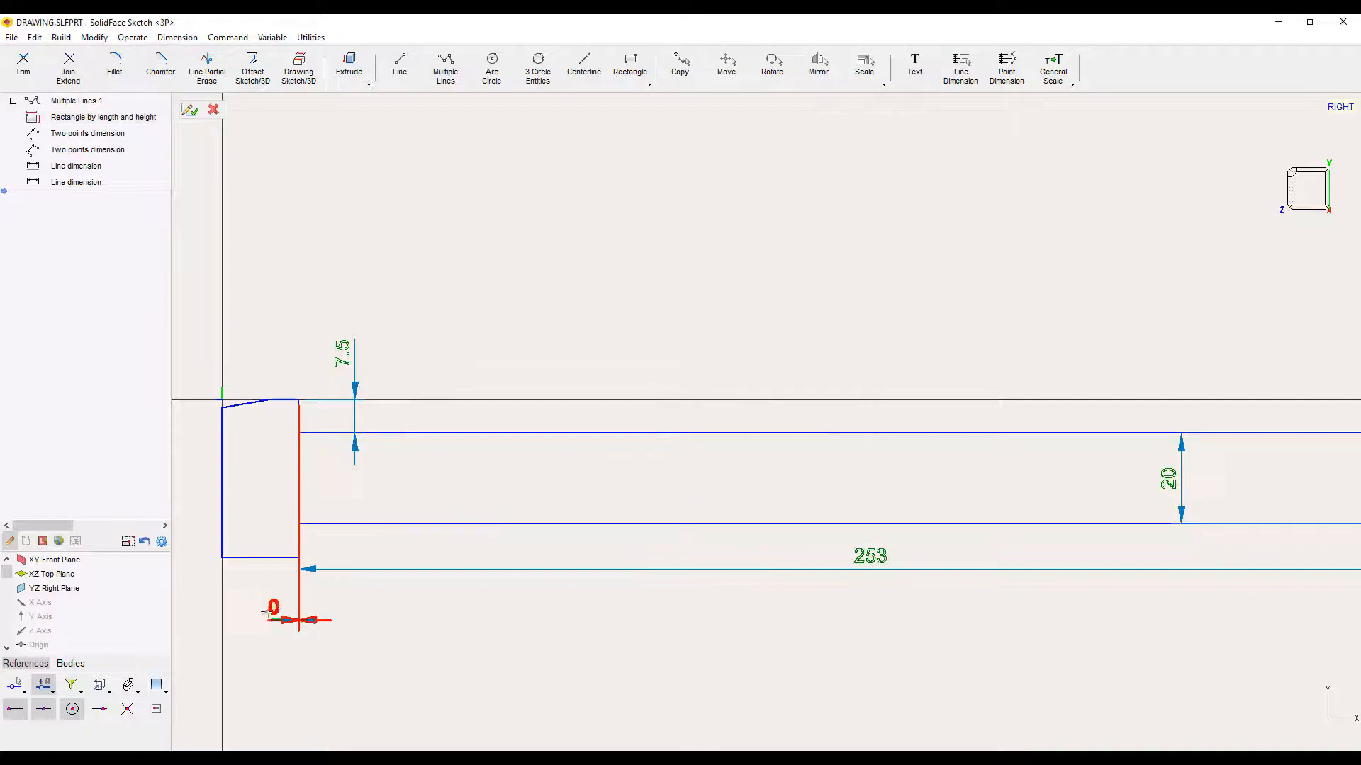
- Draw a circle about 7.5 in diameter inside the rod near the head, using Relative Point from the head's upper outer corner
{"action": "scroll", "coordinate": [348, 613], "scroll_direction": "down", "scroll_amount": 2}
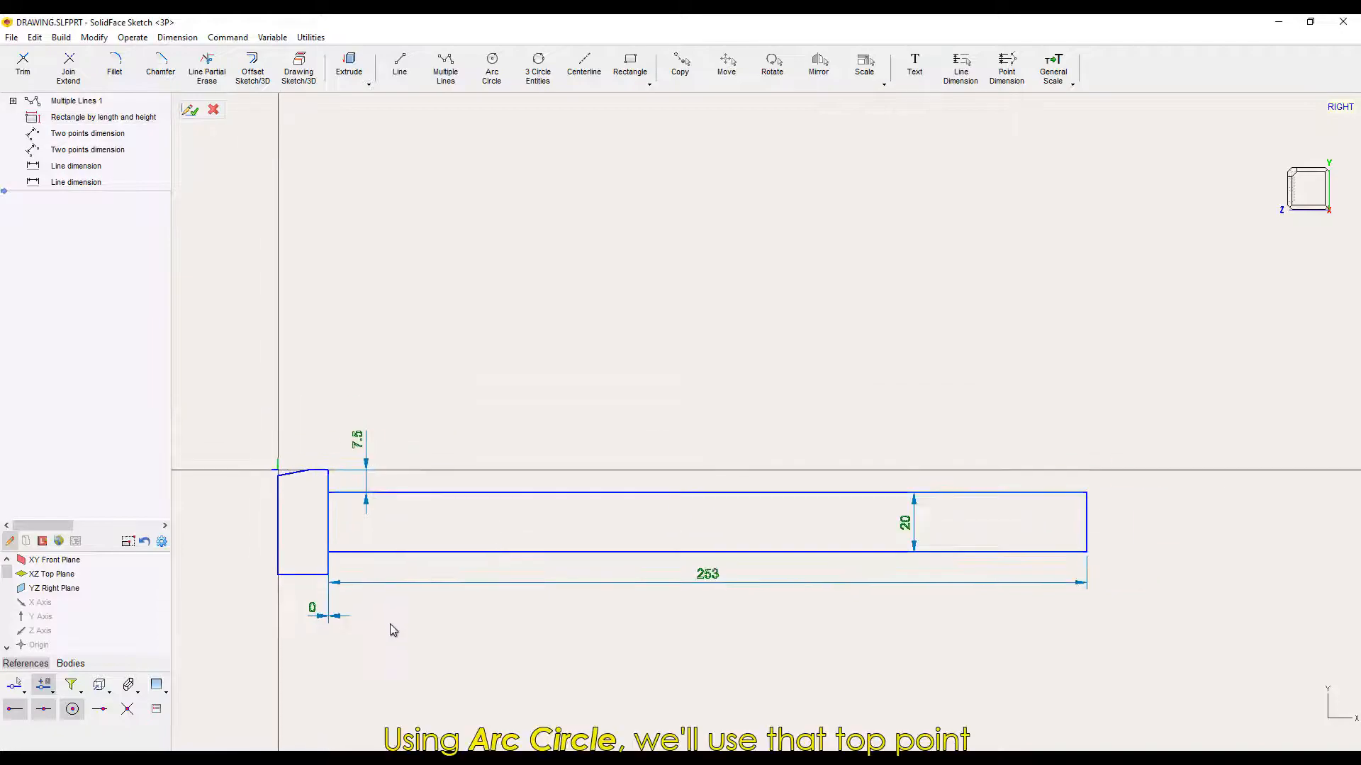
{"action": "left_click", "coordinate": [489, 76]}
{"action": "left_click", "coordinate": [418, 109]}
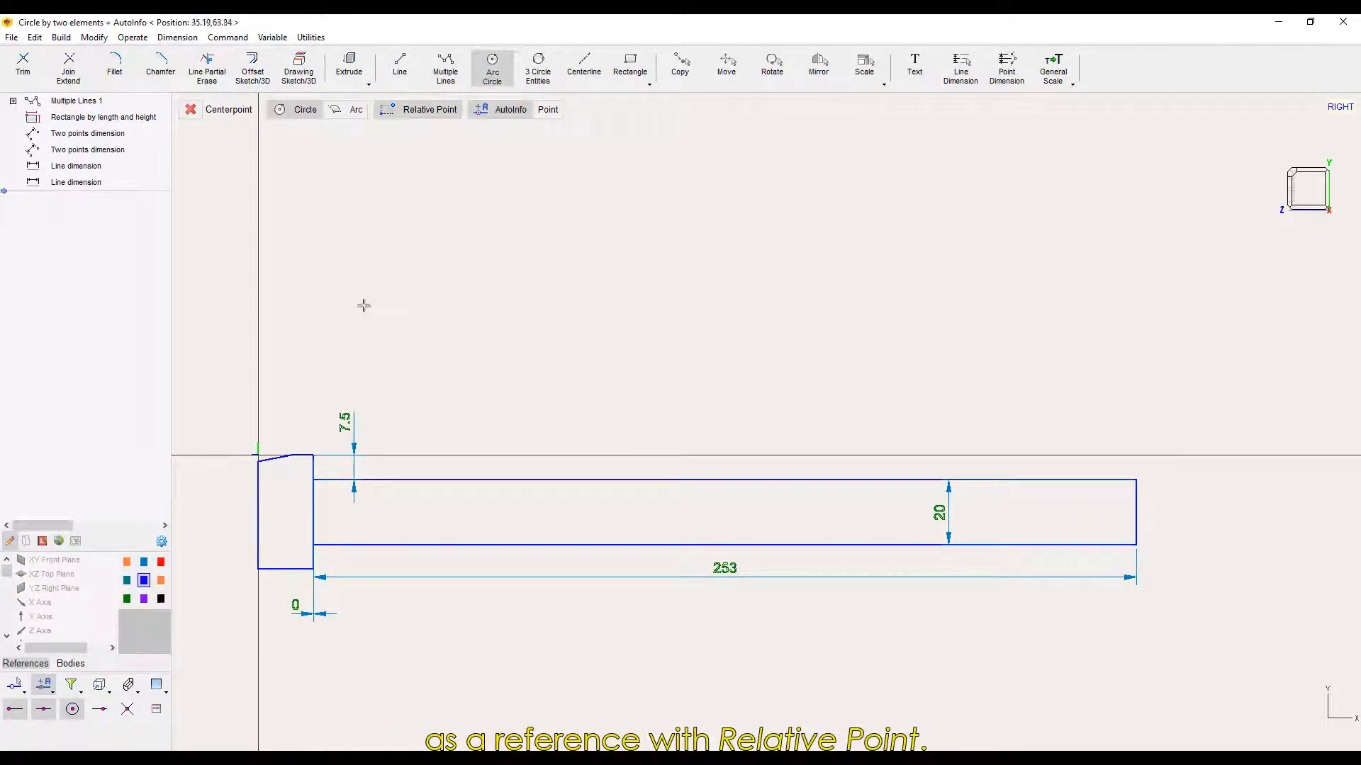
{"action": "left_click", "coordinate": [313, 481]}
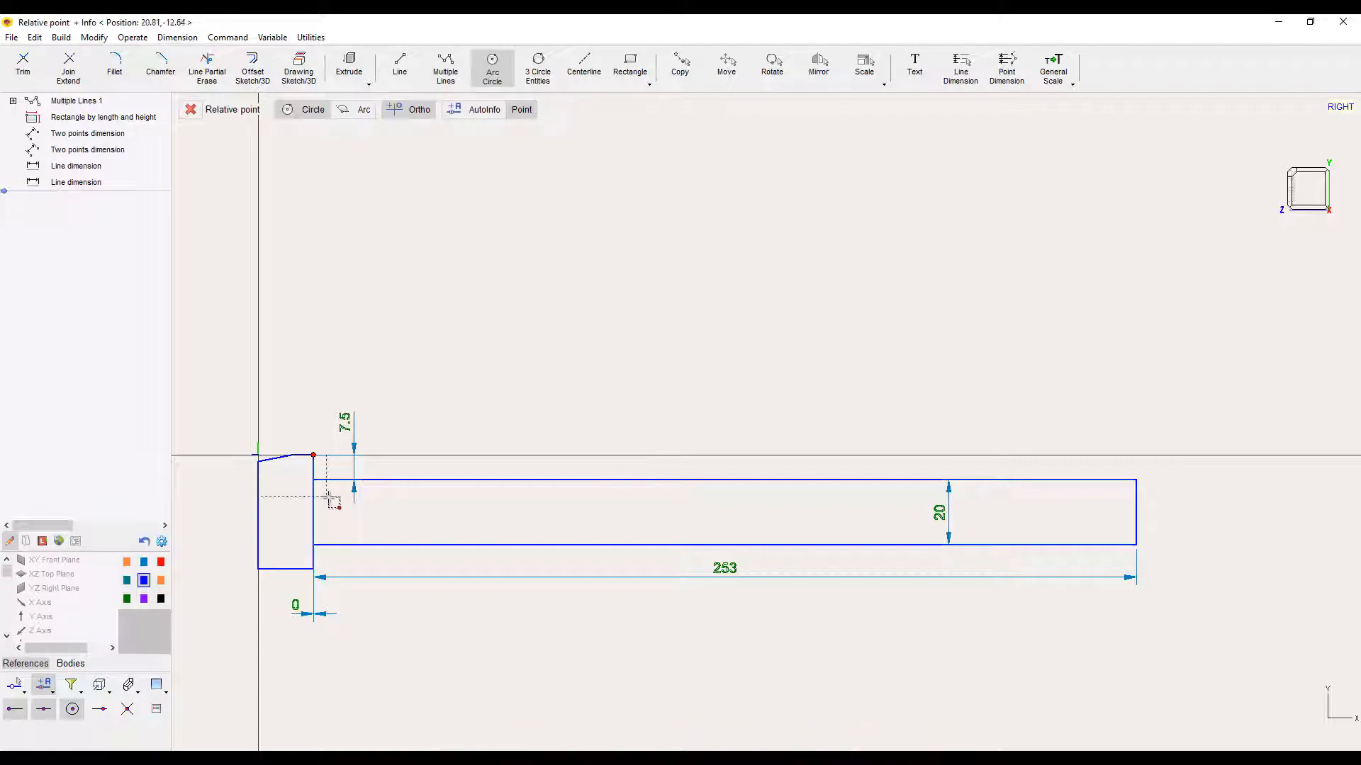
{"action": "left_click", "coordinate": [385, 501]}
{"action": "scroll", "coordinate": [344, 518], "scroll_direction": "up", "scroll_amount": 3}
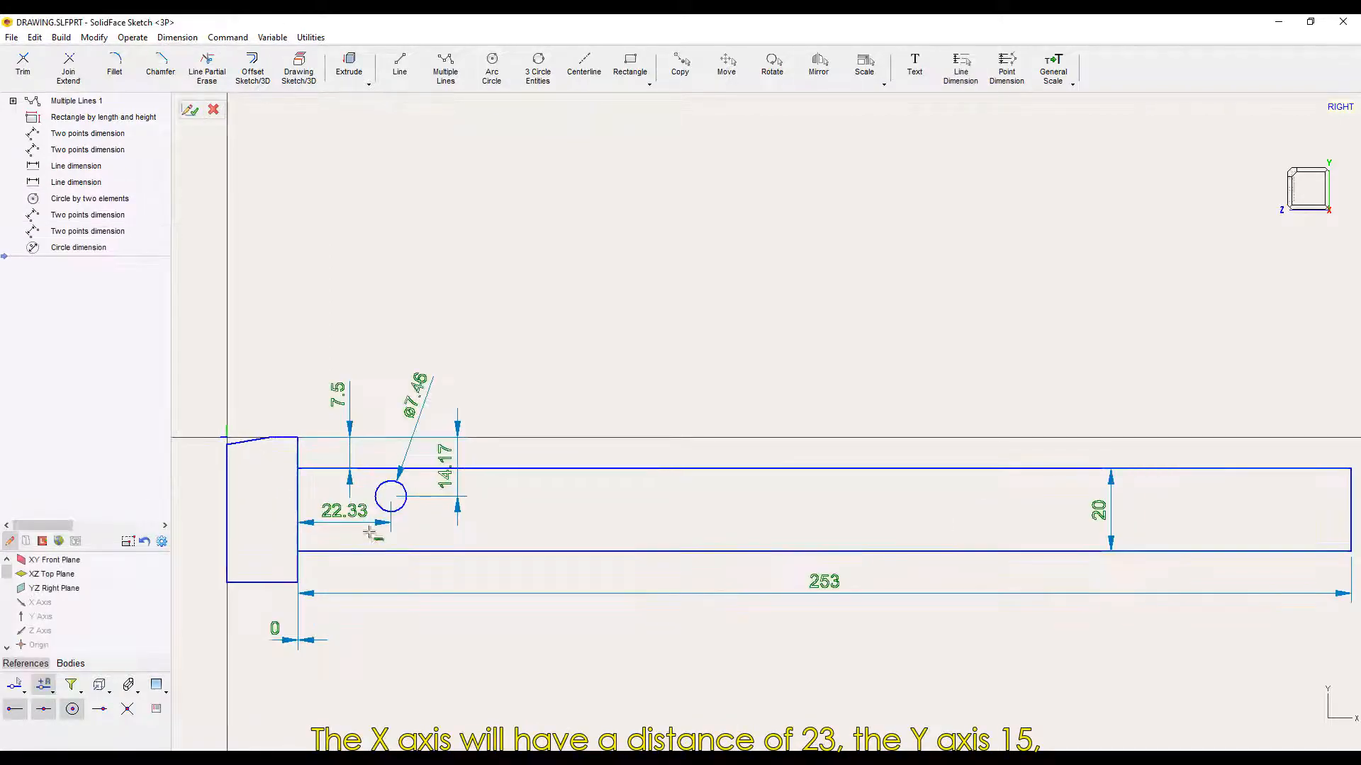
- Set the circle's distances from the head's upper outer corner to 23 horizontally and 15 vertically
{"action": "double_click", "coordinate": [354, 507]}
{"action": "type", "text": "23"}
{"action": "key", "text": "Return"}
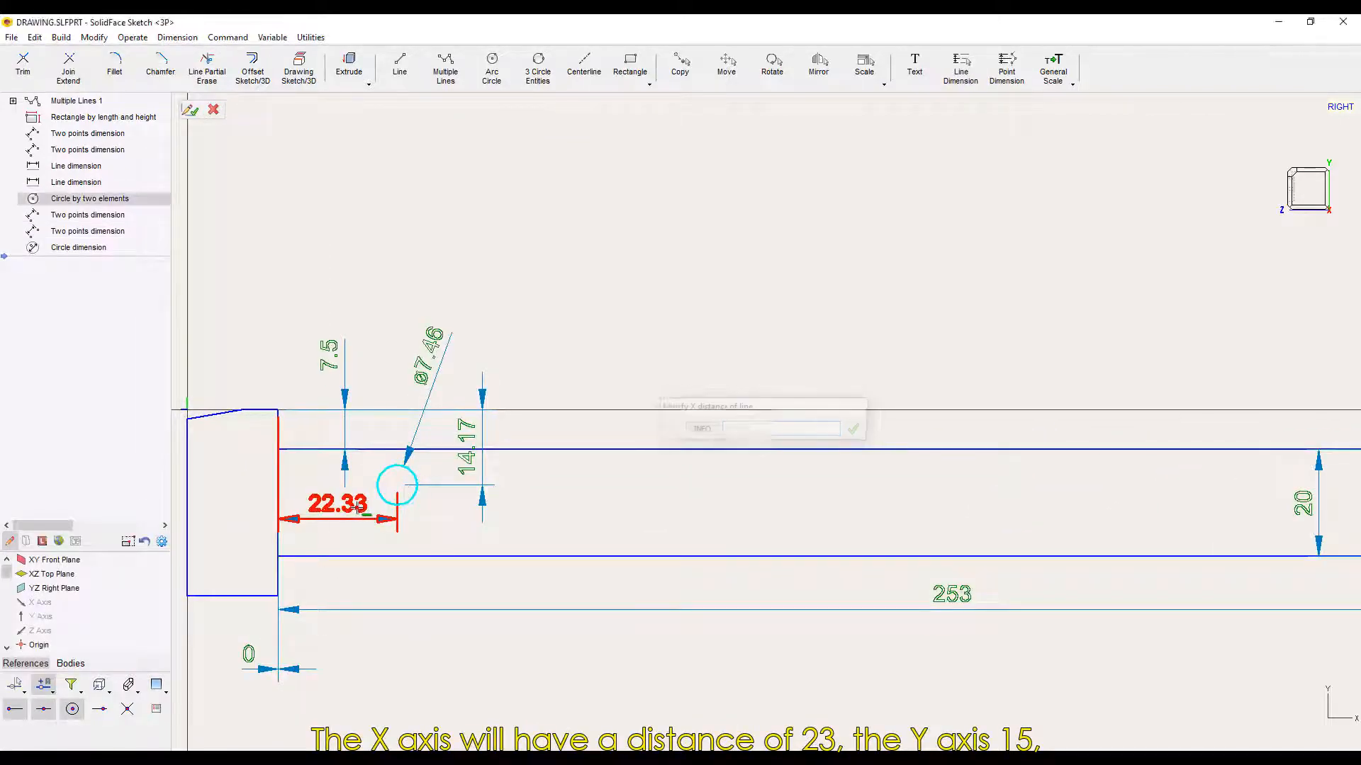
{"action": "double_click", "coordinate": [481, 466]}
{"action": "type", "text": "1"}
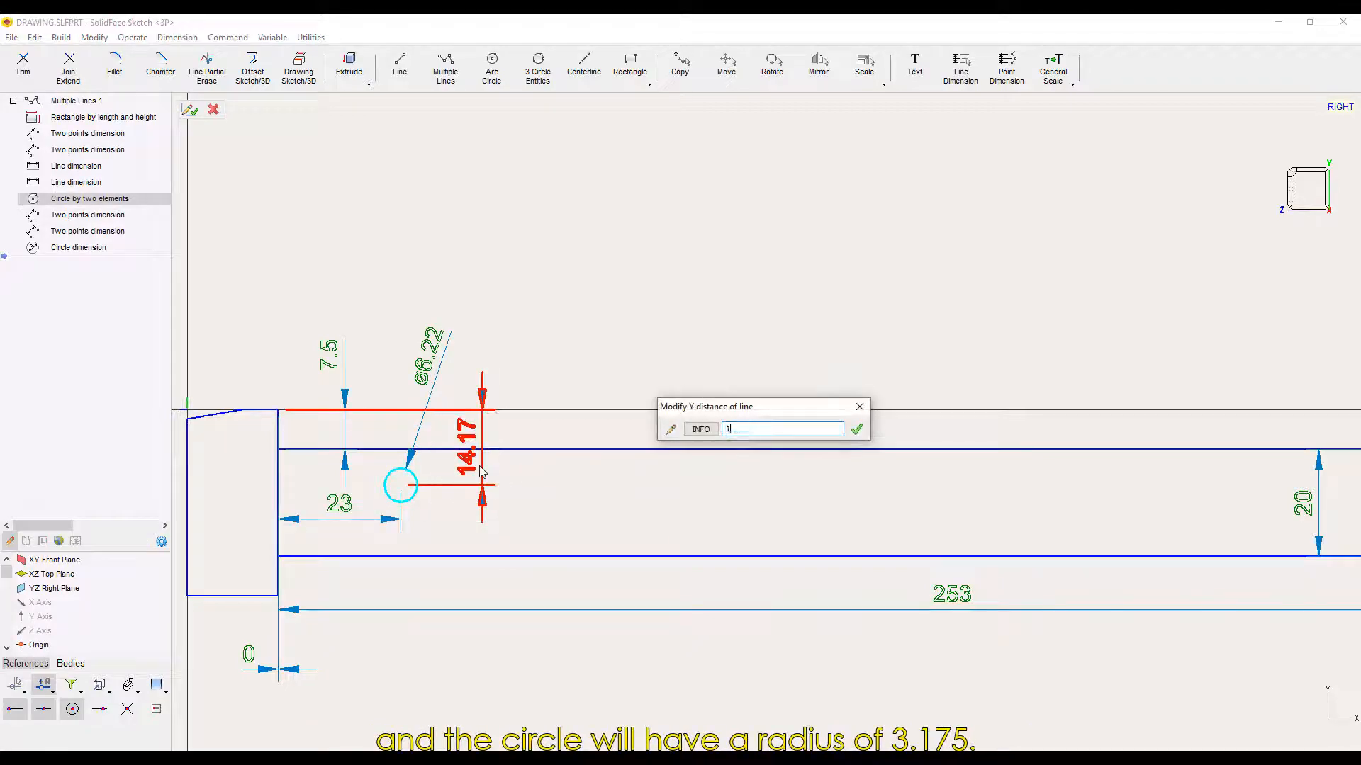
{"action": "type", "text": "5"}
{"action": "key", "text": "Return"}
- Set the radius of the circle near the head to 3.175
{"action": "double_click", "coordinate": [423, 352]}
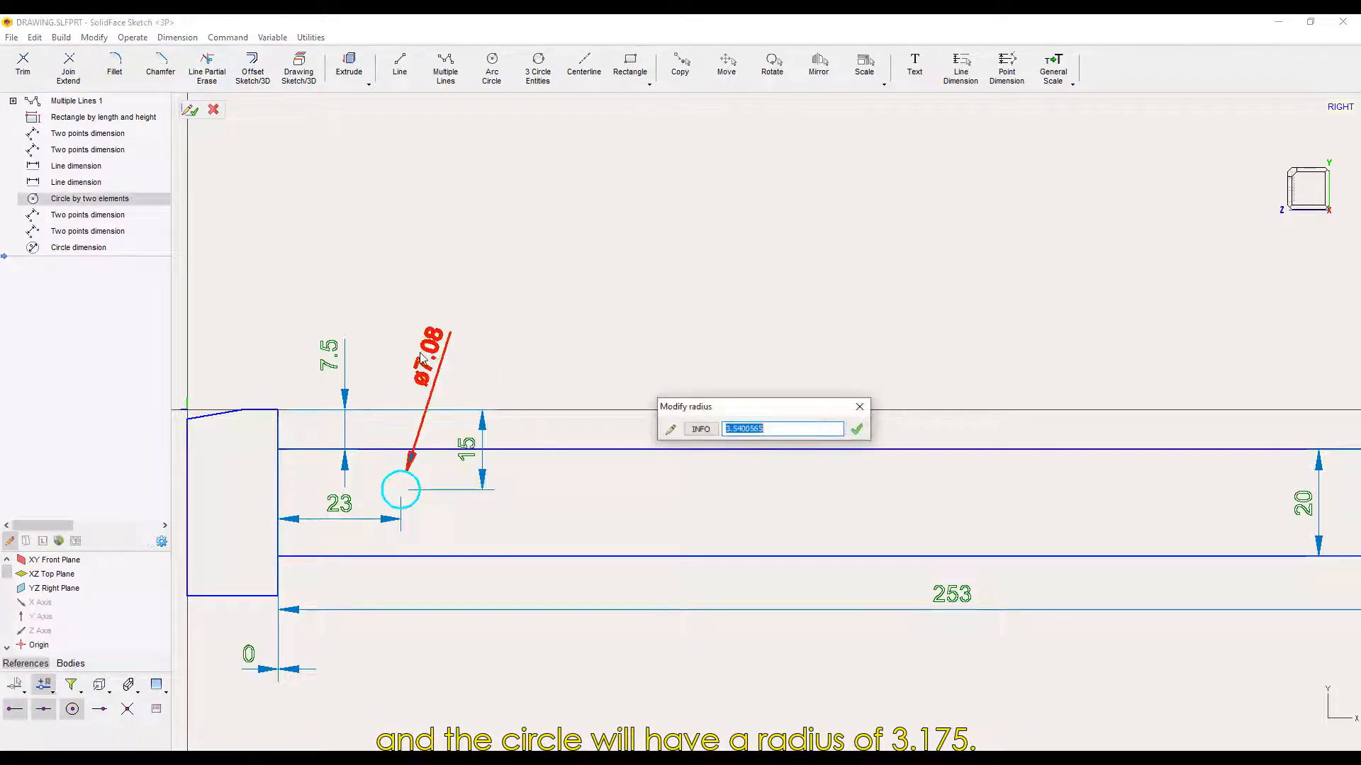
{"action": "type", "text": "3.1"}
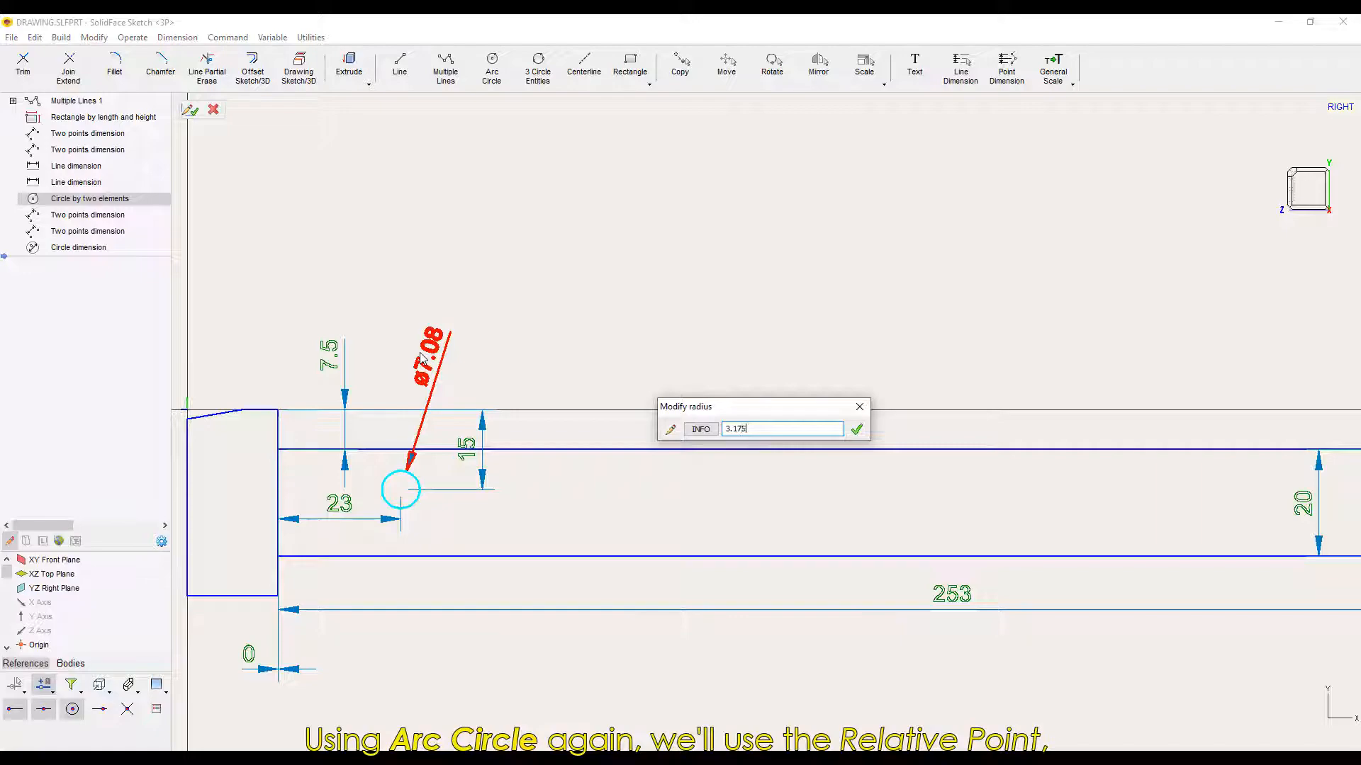
{"action": "type", "text": "75"}
{"action": "key", "text": "Return"}
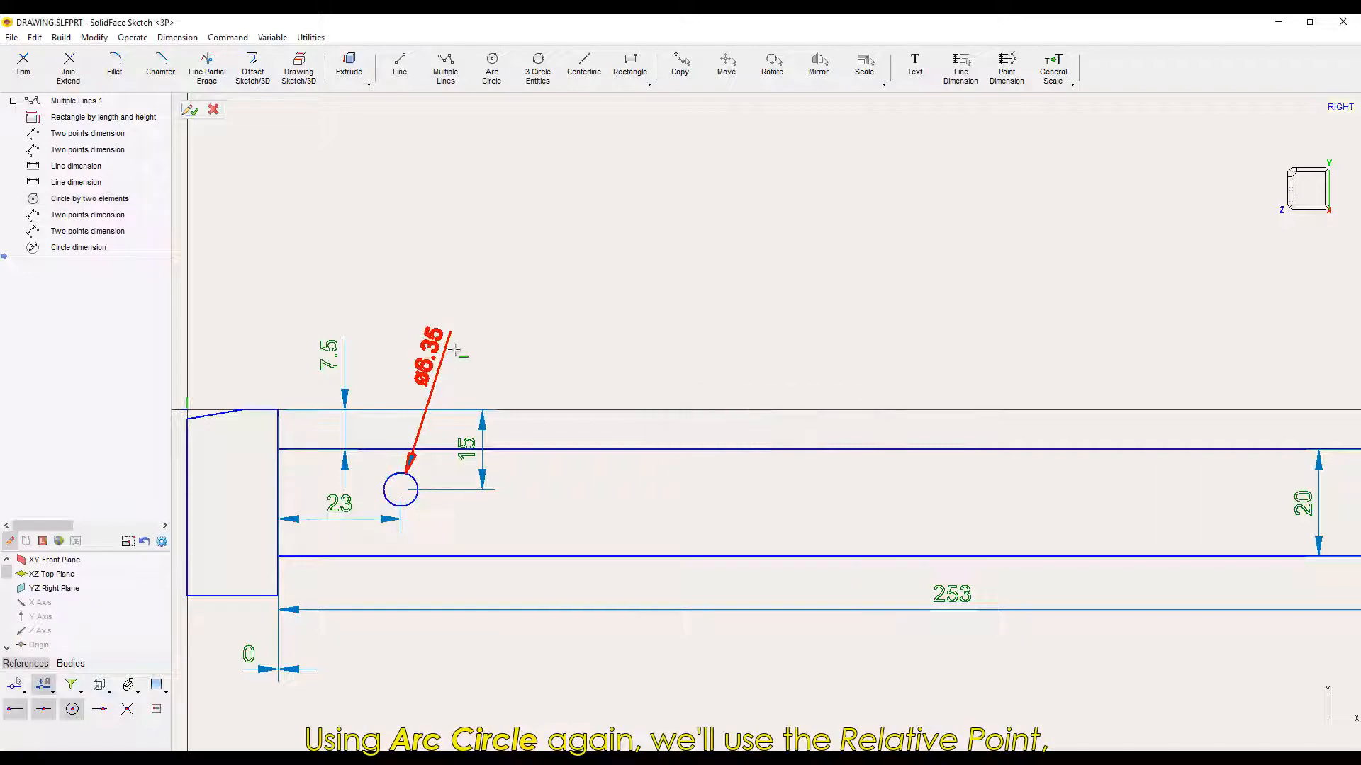
- Draw a circle about 6.2 in diameter near the rod's far end, using Relative Point from the rectangle's upper end corner
{"action": "left_click", "coordinate": [492, 67]}
{"action": "left_click", "coordinate": [424, 109]}
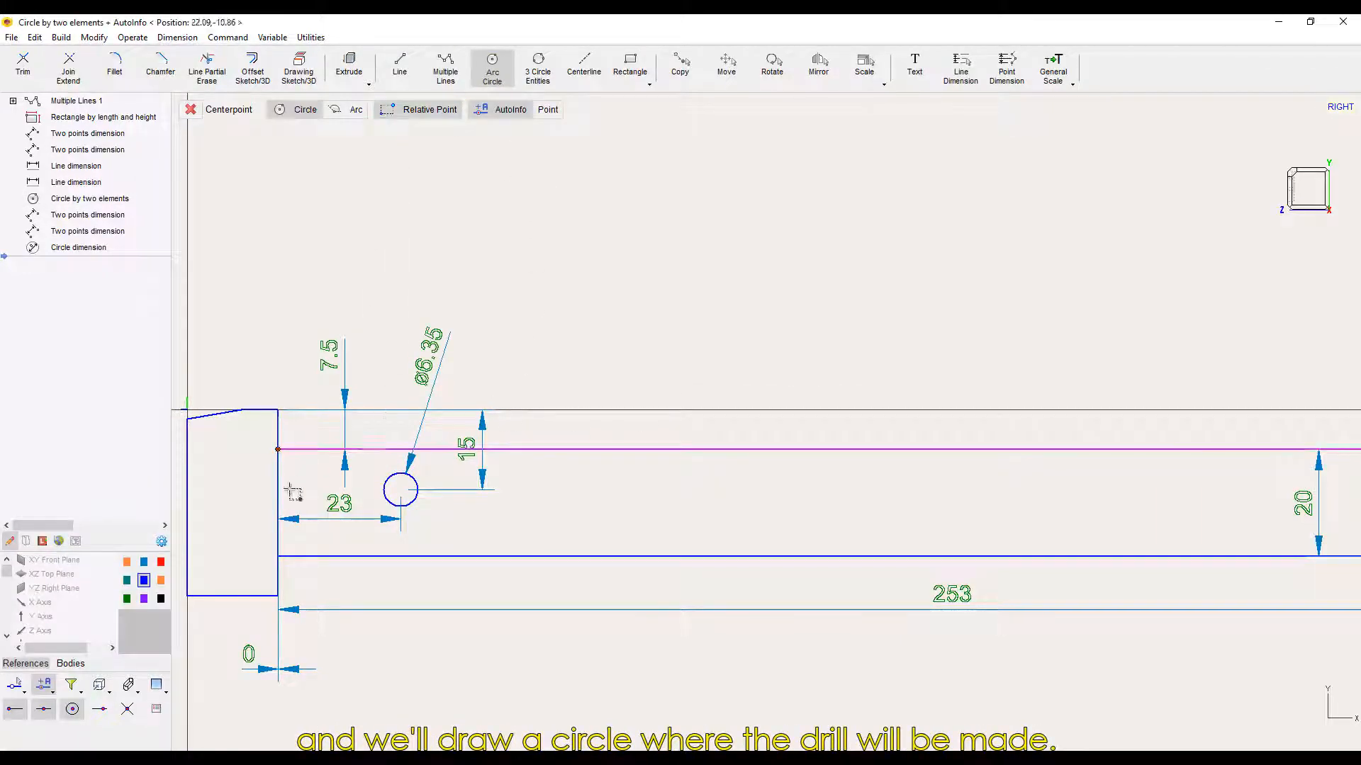
{"action": "scroll", "coordinate": [292, 493], "scroll_direction": "down", "scroll_amount": 3}
{"action": "scroll", "coordinate": [1024, 546], "scroll_direction": "up", "scroll_amount": 3}
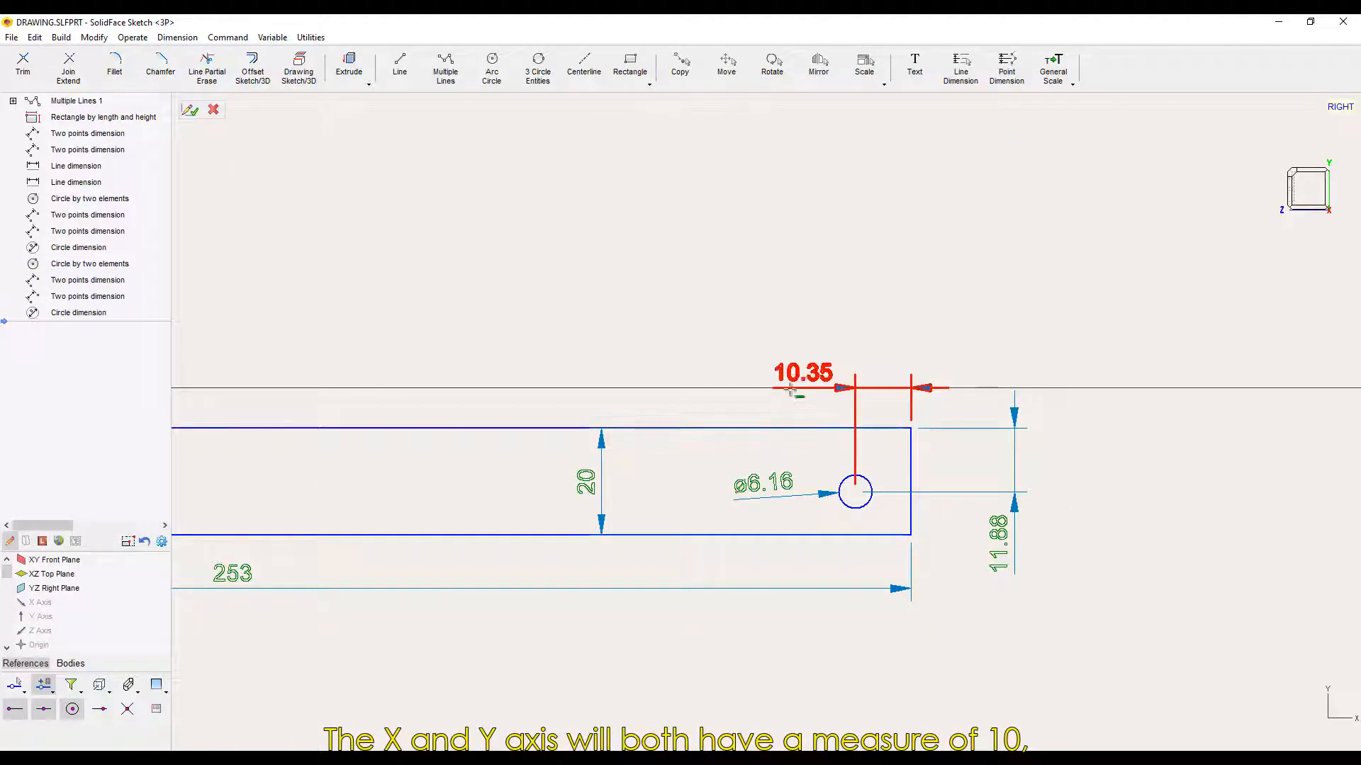
- Set both the horizontal and vertical distances of the end circle from the rod's upper end corner to 10
{"action": "double_click", "coordinate": [803, 373]}
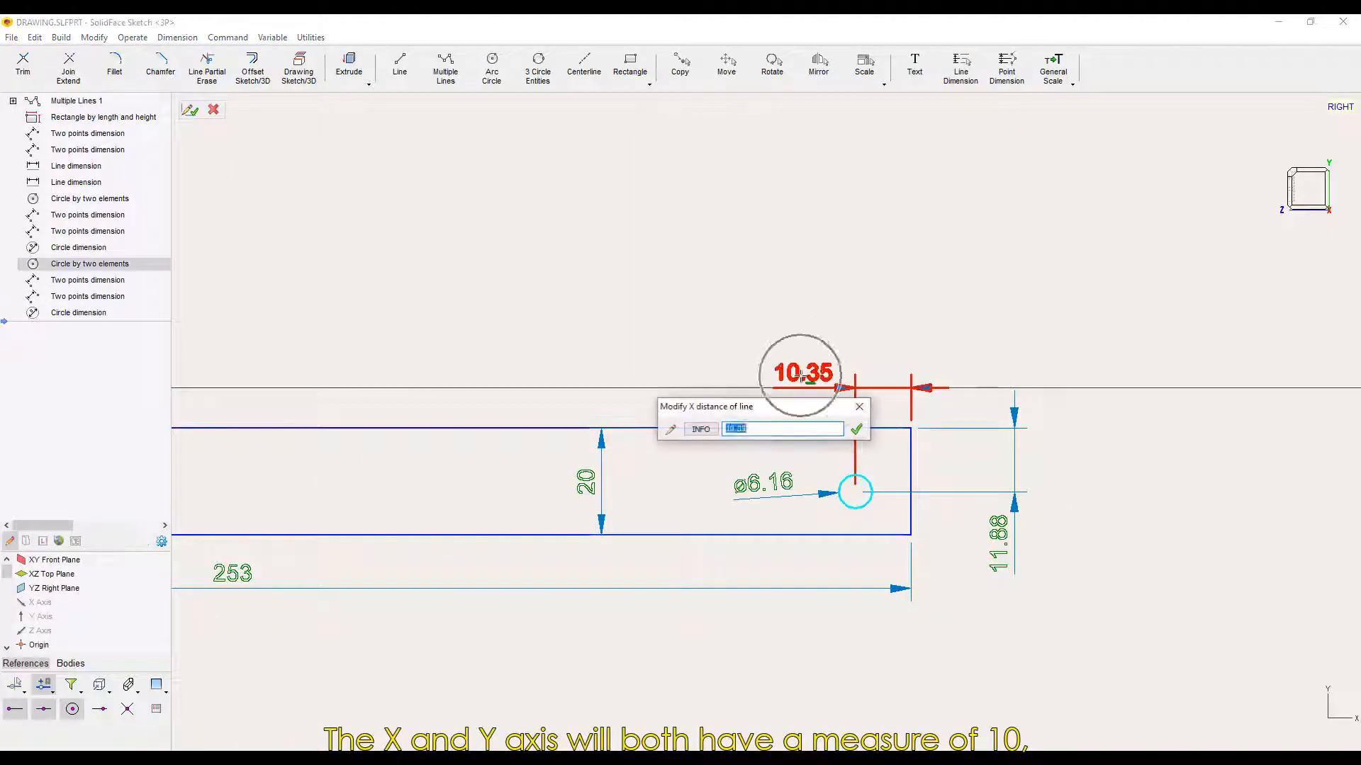
{"action": "type", "text": "10"}
{"action": "key", "text": "Return"}
{"action": "double_click", "coordinate": [999, 543]}
{"action": "type", "text": "10"}
{"action": "key", "text": "Return"}
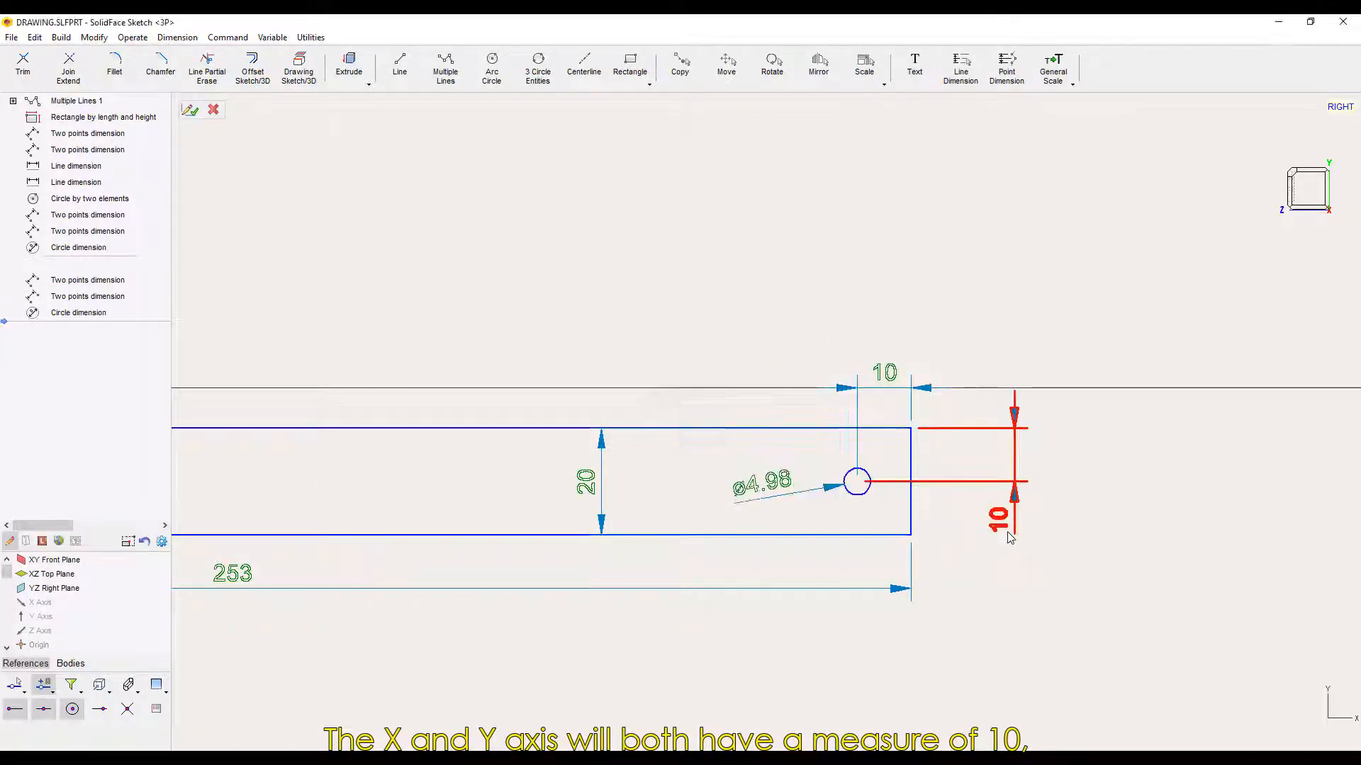
- Set the radius of the circle at the rod's far end to 3
{"action": "double_click", "coordinate": [764, 489]}
{"action": "type", "text": "3"}
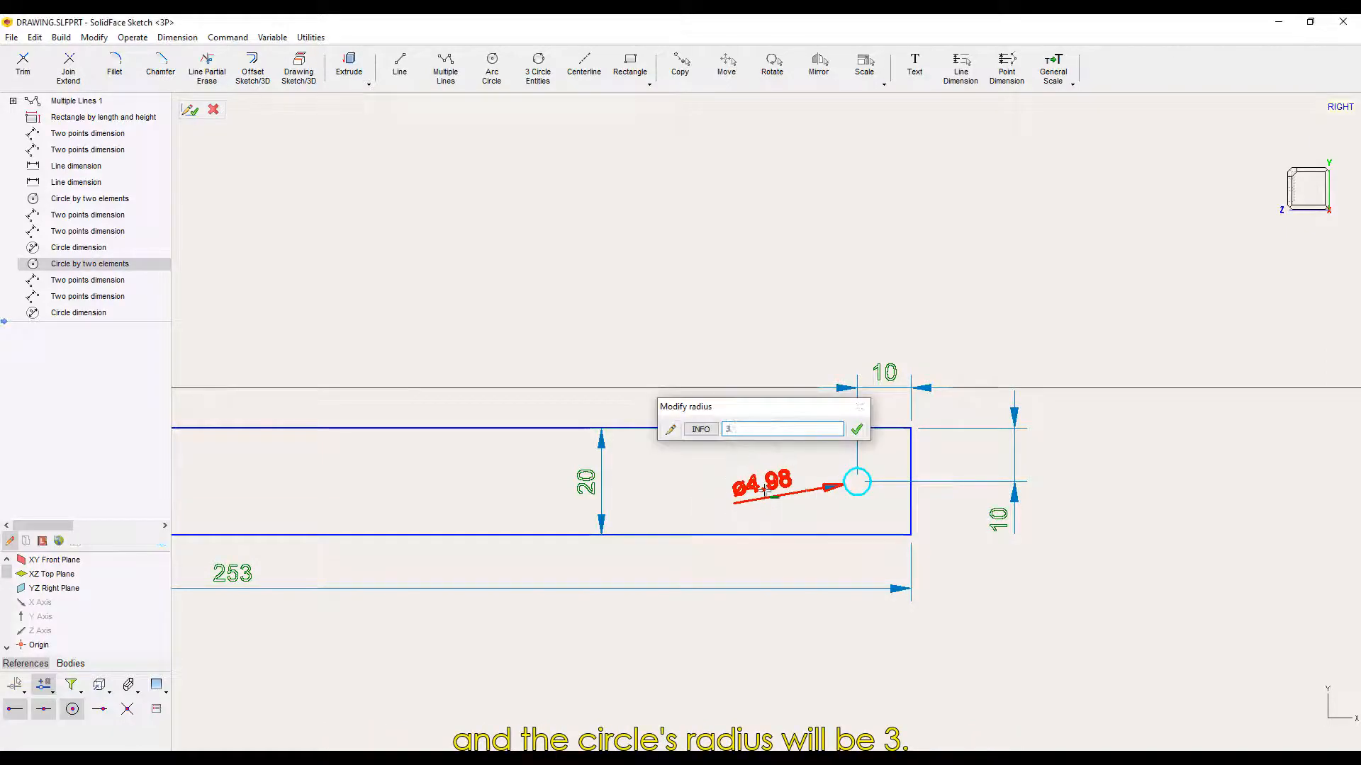
{"action": "key", "text": "Return"}
{"action": "scroll", "coordinate": [793, 618], "scroll_direction": "down", "scroll_amount": 4}
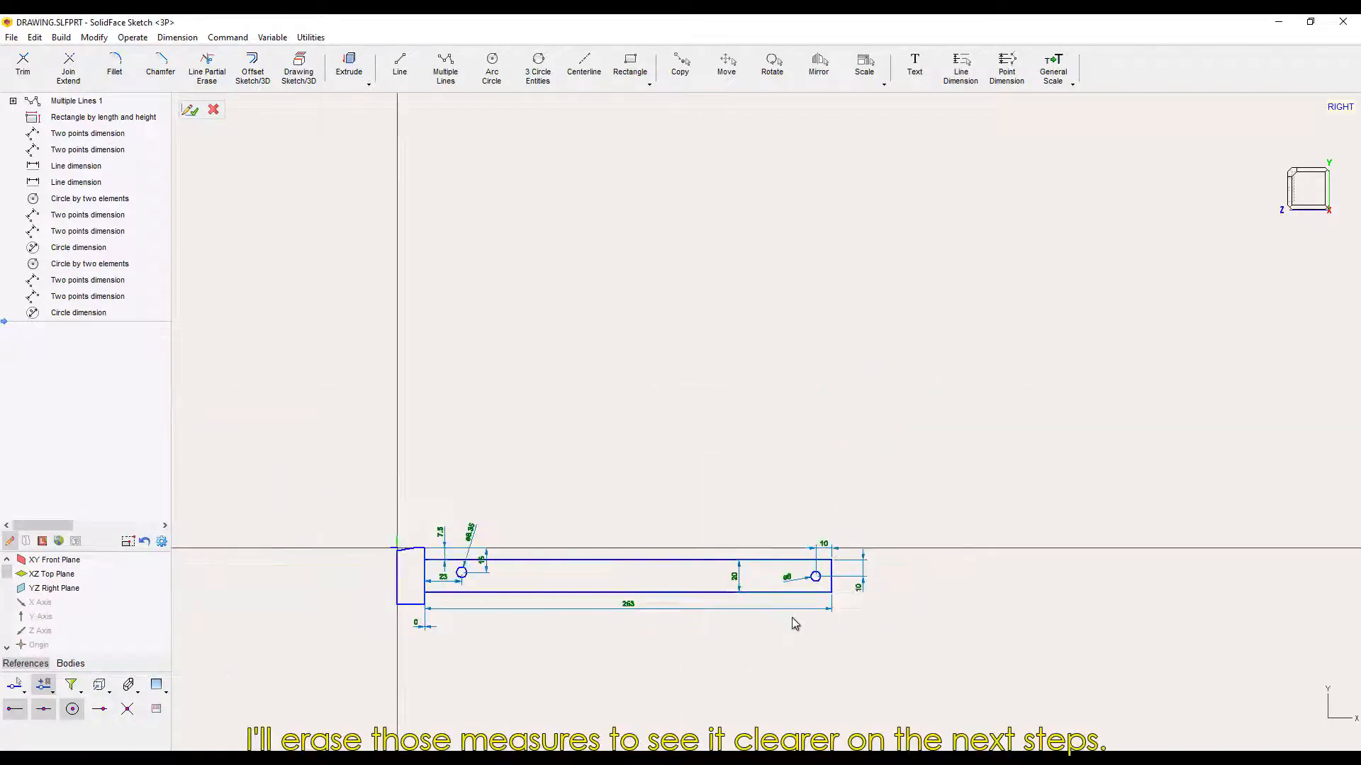
- Delete all the dimensions from the head and rod sketch
{"action": "left_click", "coordinate": [358, 470]}
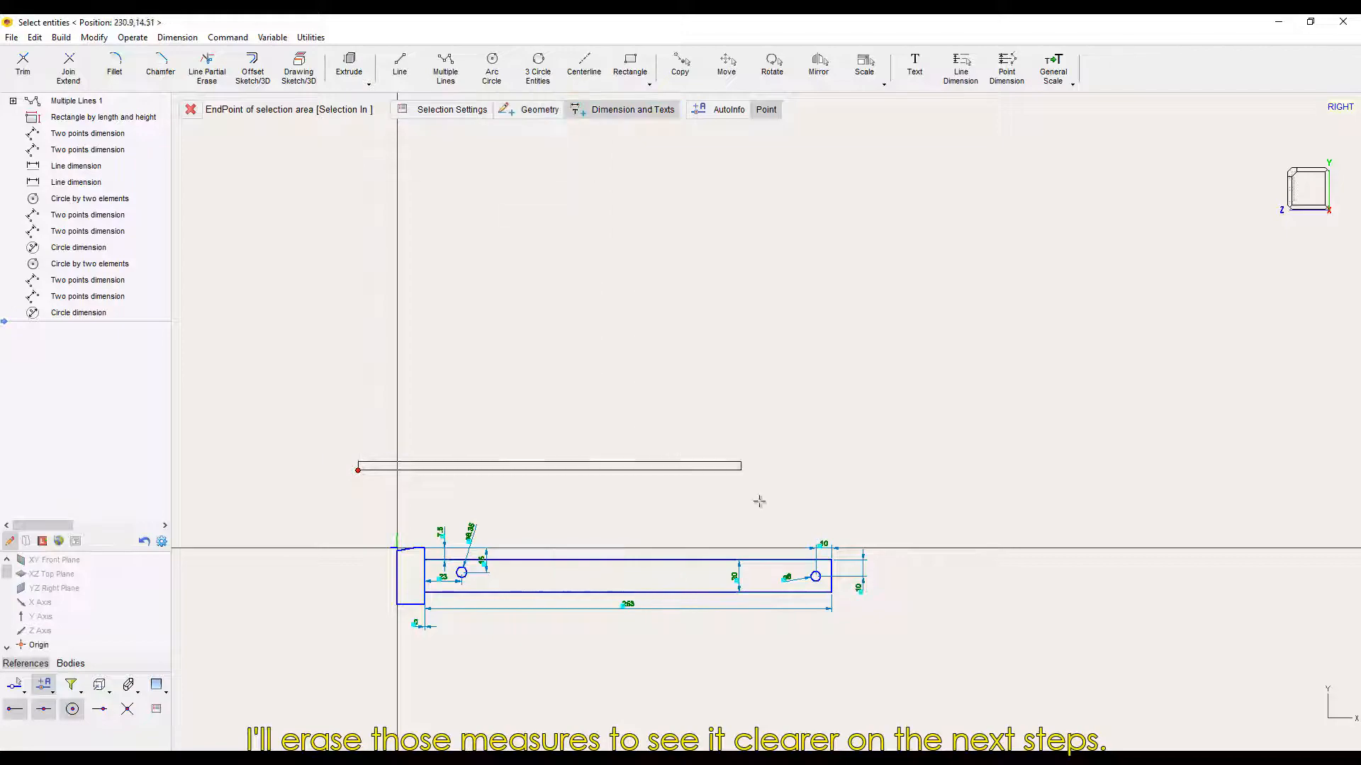
{"action": "left_click", "coordinate": [889, 653]}
{"action": "key", "text": "Delete"}
- Draw a circle of radius 10 concentric with the hole at the rod's far end and place its diameter dimension
{"action": "scroll", "coordinate": [890, 653], "scroll_direction": "up", "scroll_amount": 2}
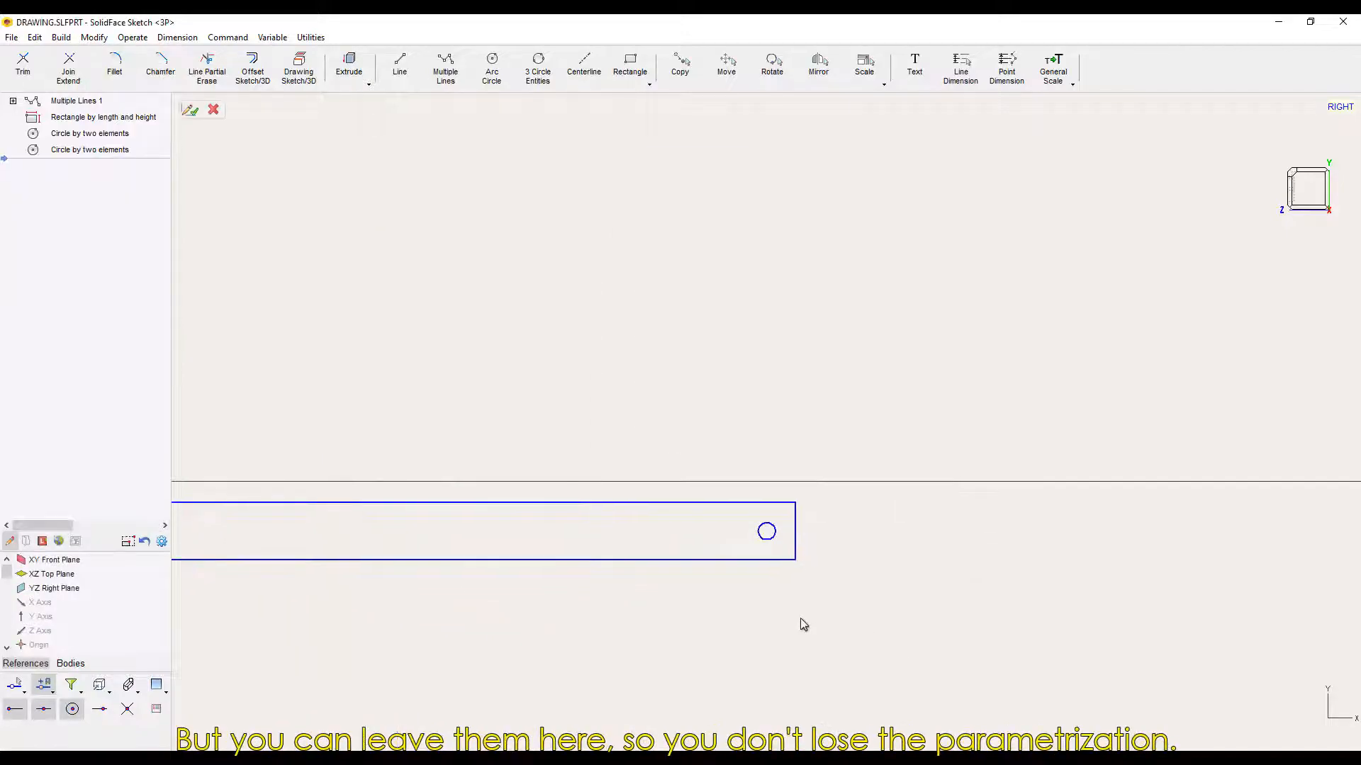
{"action": "scroll", "coordinate": [803, 624], "scroll_direction": "up", "scroll_amount": 2}
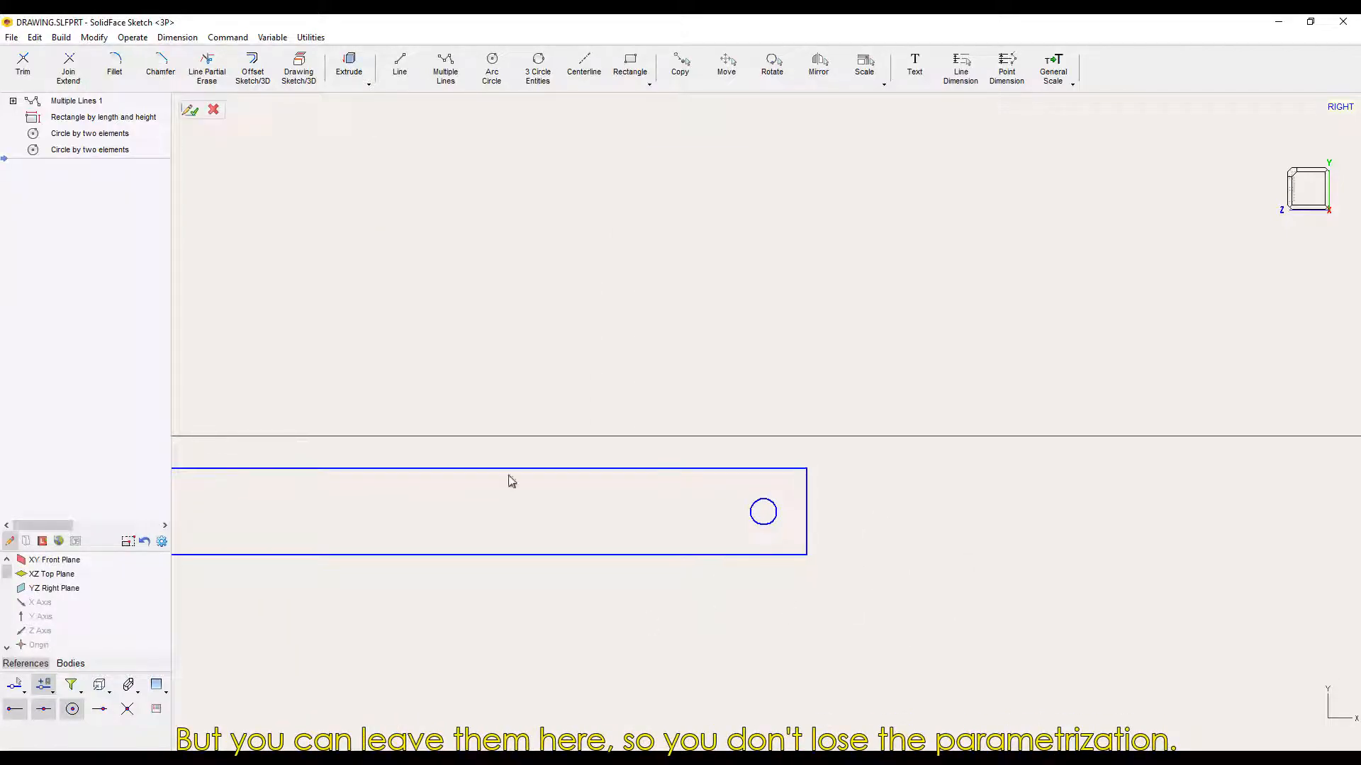
{"action": "left_click", "coordinate": [492, 66]}
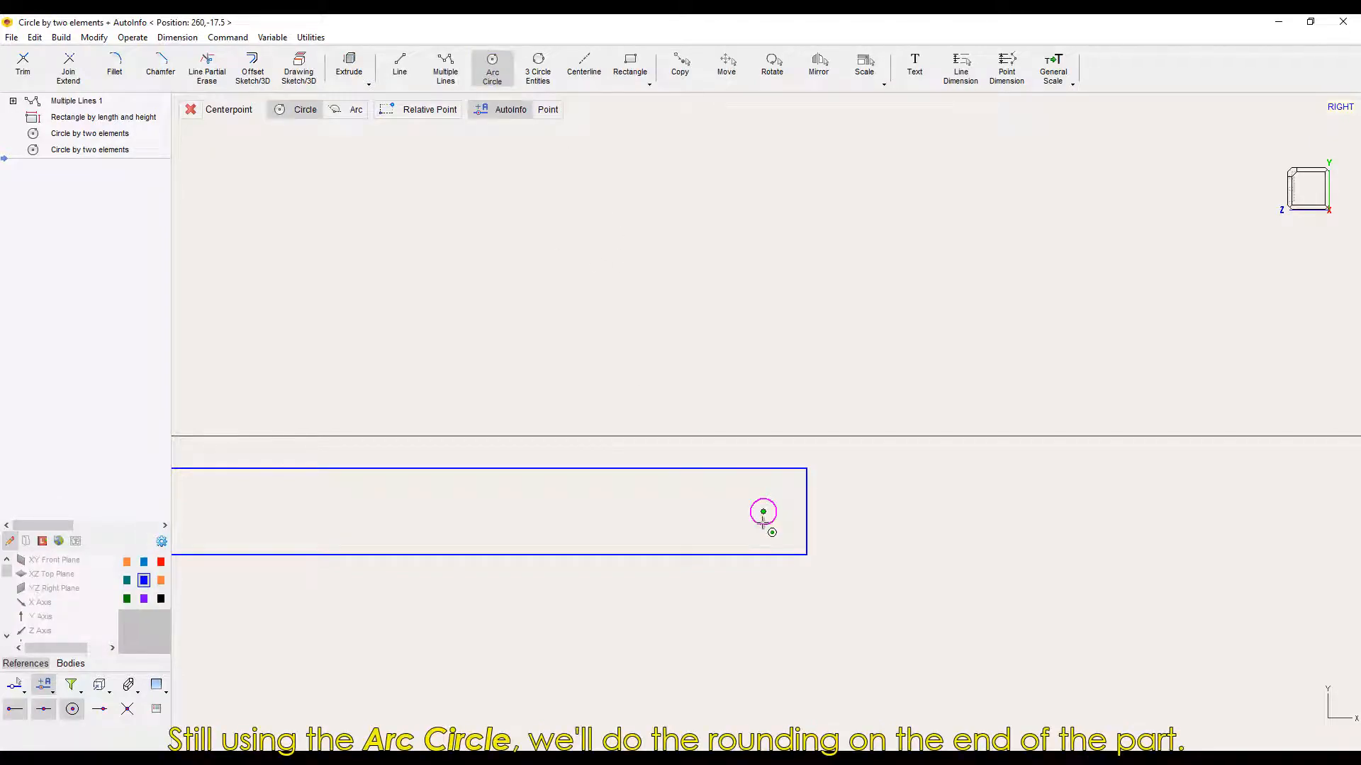
{"action": "left_click", "coordinate": [764, 521]}
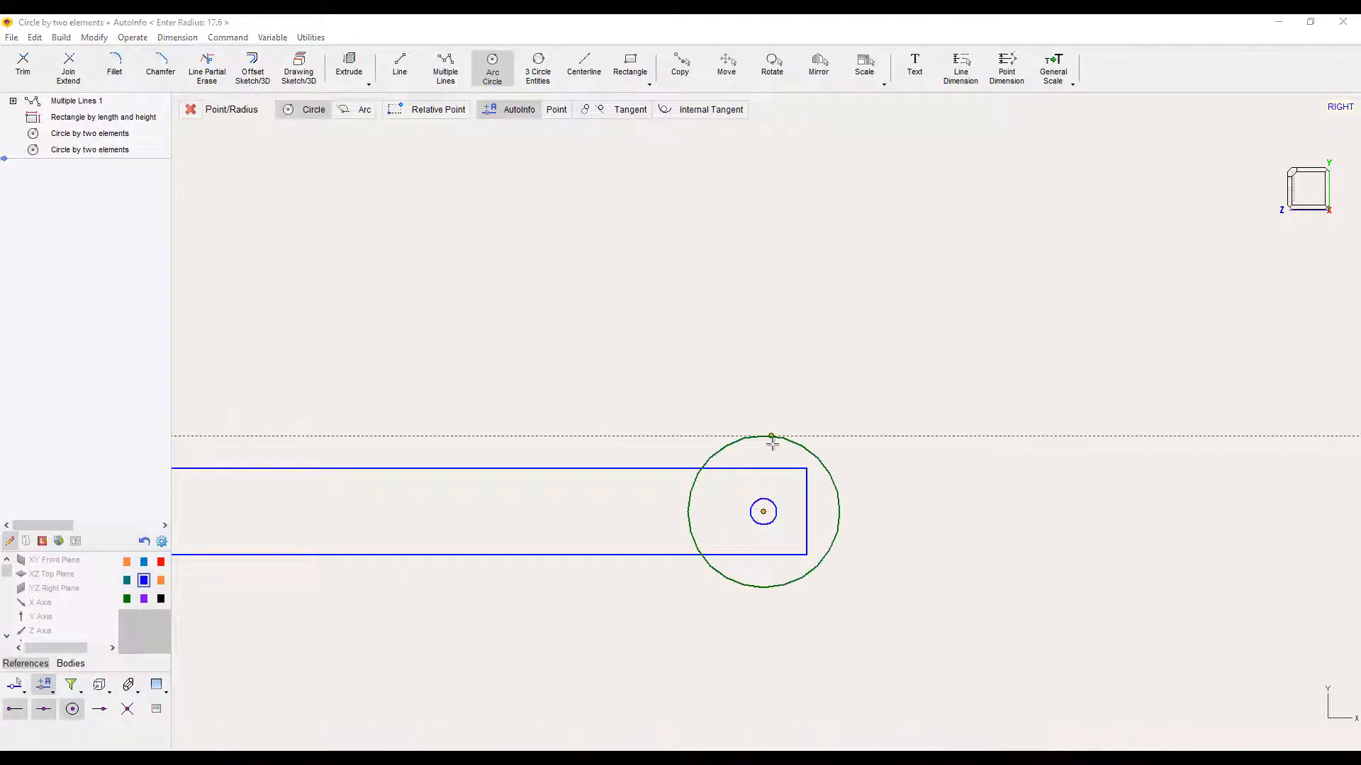
{"action": "type", "text": "1"}
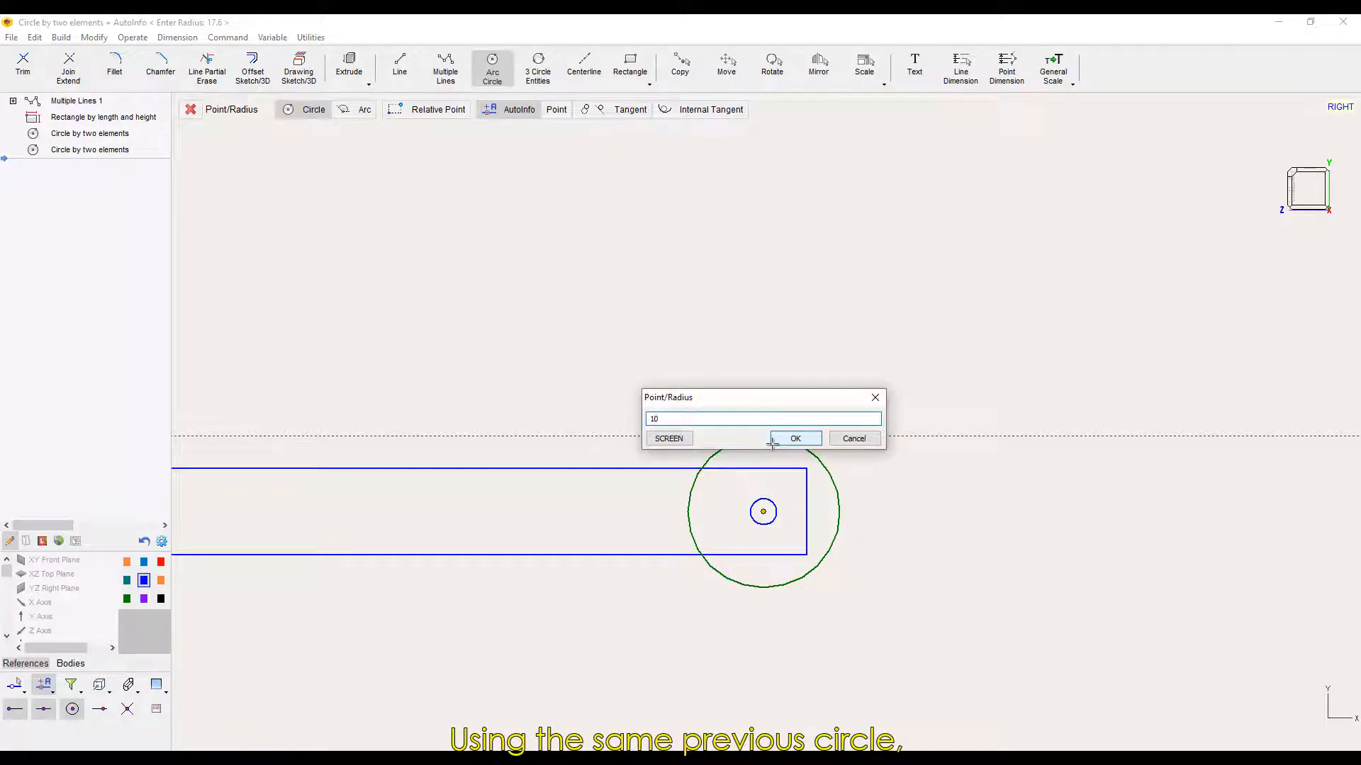
{"action": "type", "text": "0"}
{"action": "left_click", "coordinate": [773, 440]}
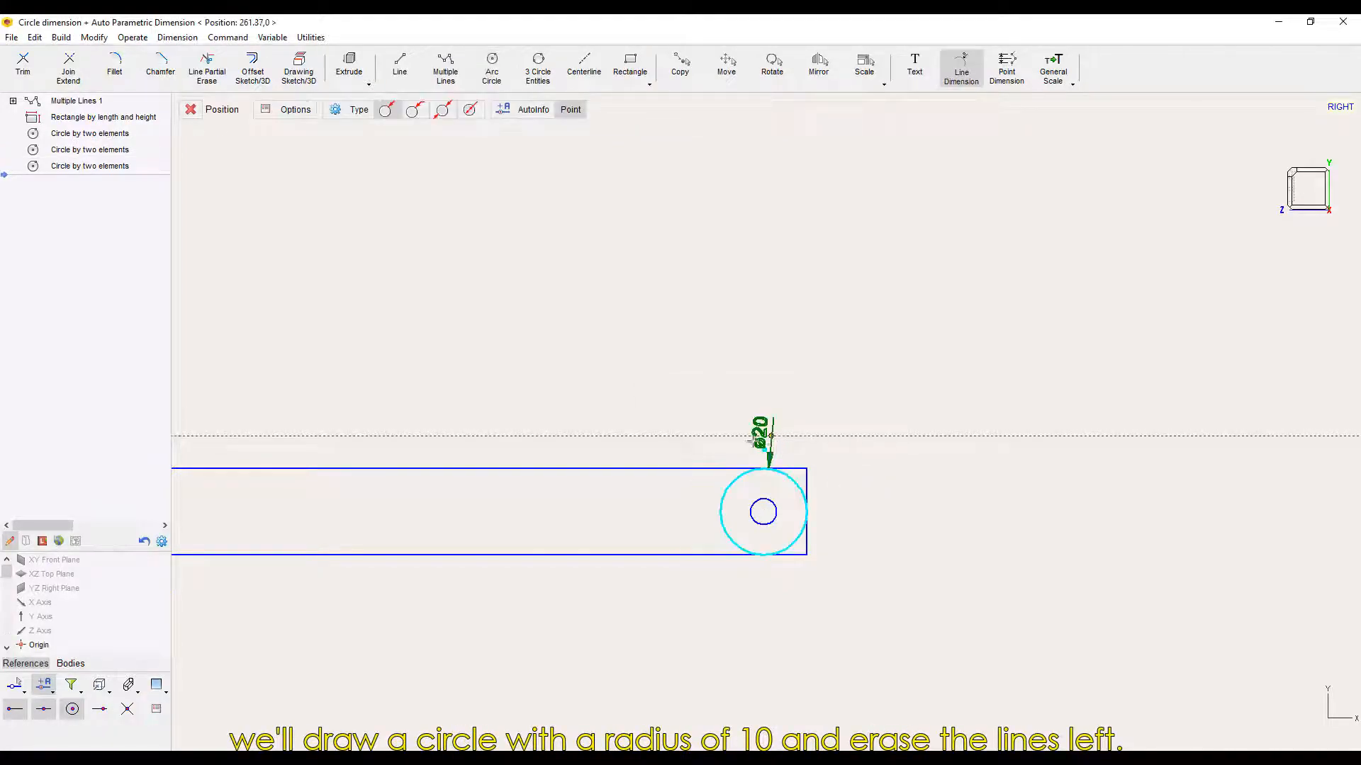
{"action": "left_click", "coordinate": [684, 394]}
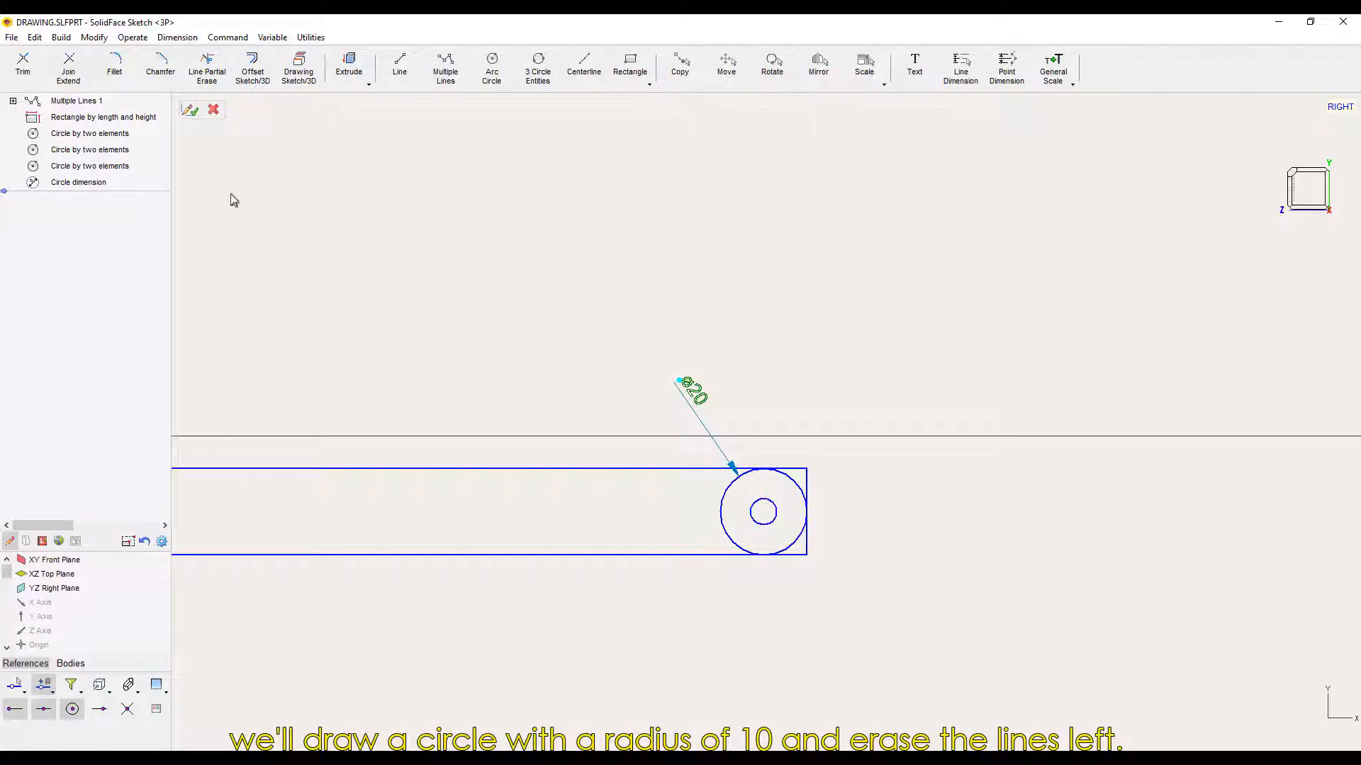
- Round the rod's far end by partially erasing the circle's inner half and the square corners, and delete the circle's diameter dimension
{"action": "left_click", "coordinate": [207, 66]}
{"action": "left_click", "coordinate": [730, 494]}
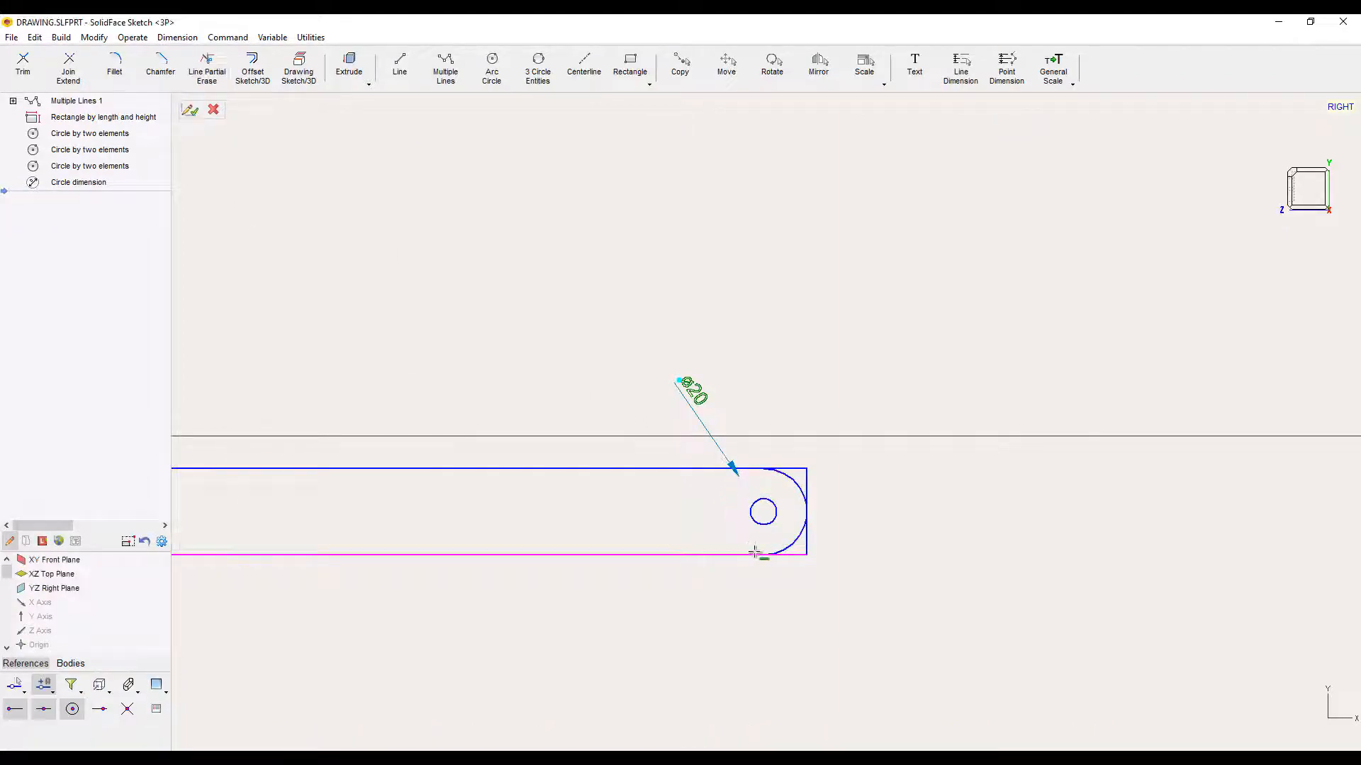
{"action": "left_click", "coordinate": [809, 538]}
{"action": "left_click", "coordinate": [798, 555]}
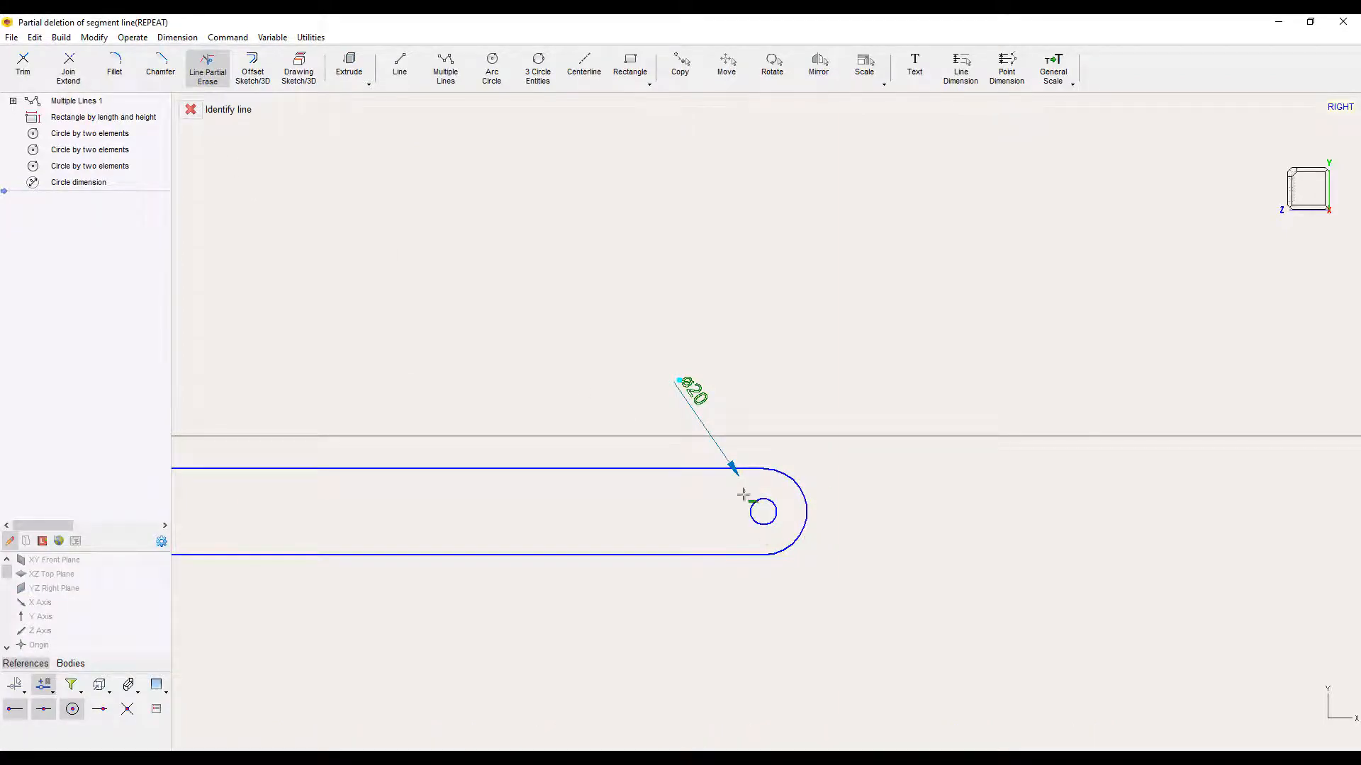
{"action": "key", "text": "Escape"}
{"action": "left_click", "coordinate": [703, 397]}
{"action": "key", "text": "Delete"}
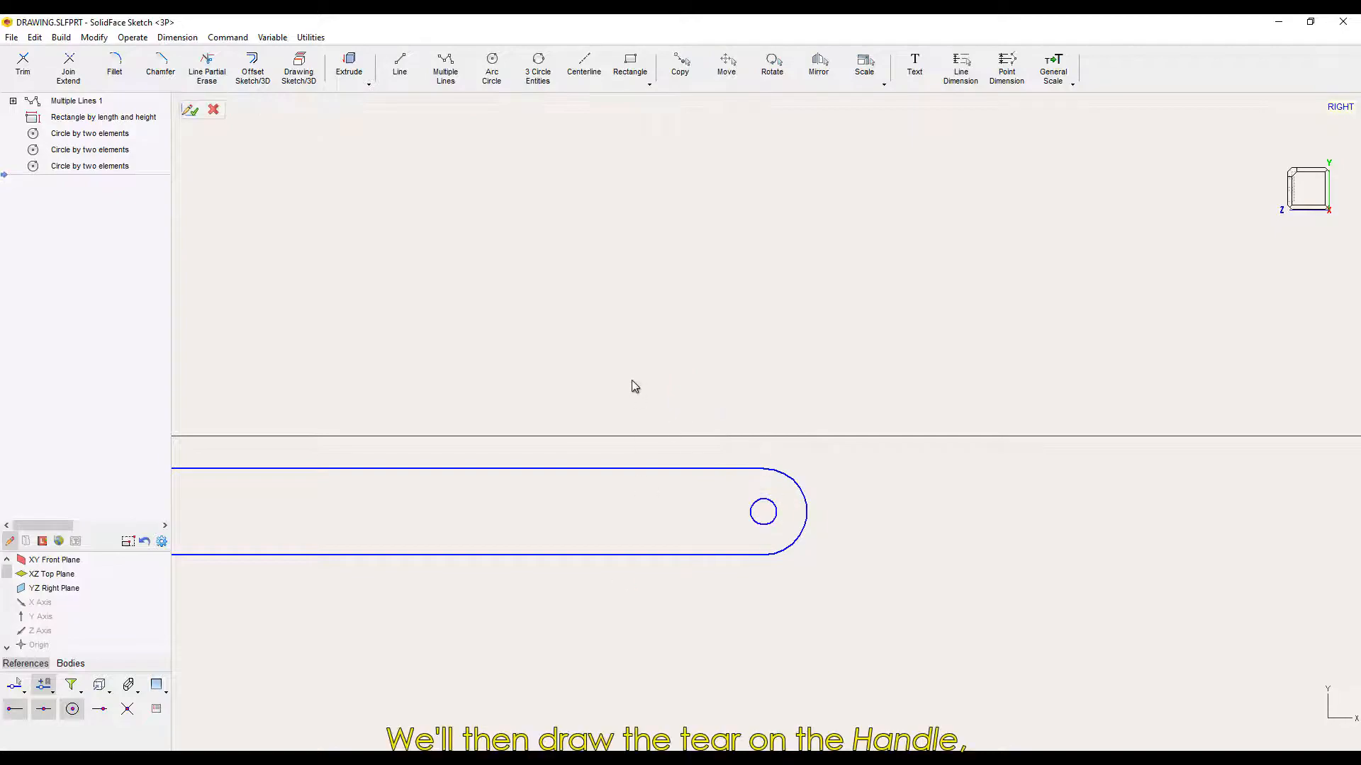
- Draw a circle of radius 5 concentric with the far-end hole and place its diameter dimension
{"action": "left_click", "coordinate": [492, 67]}
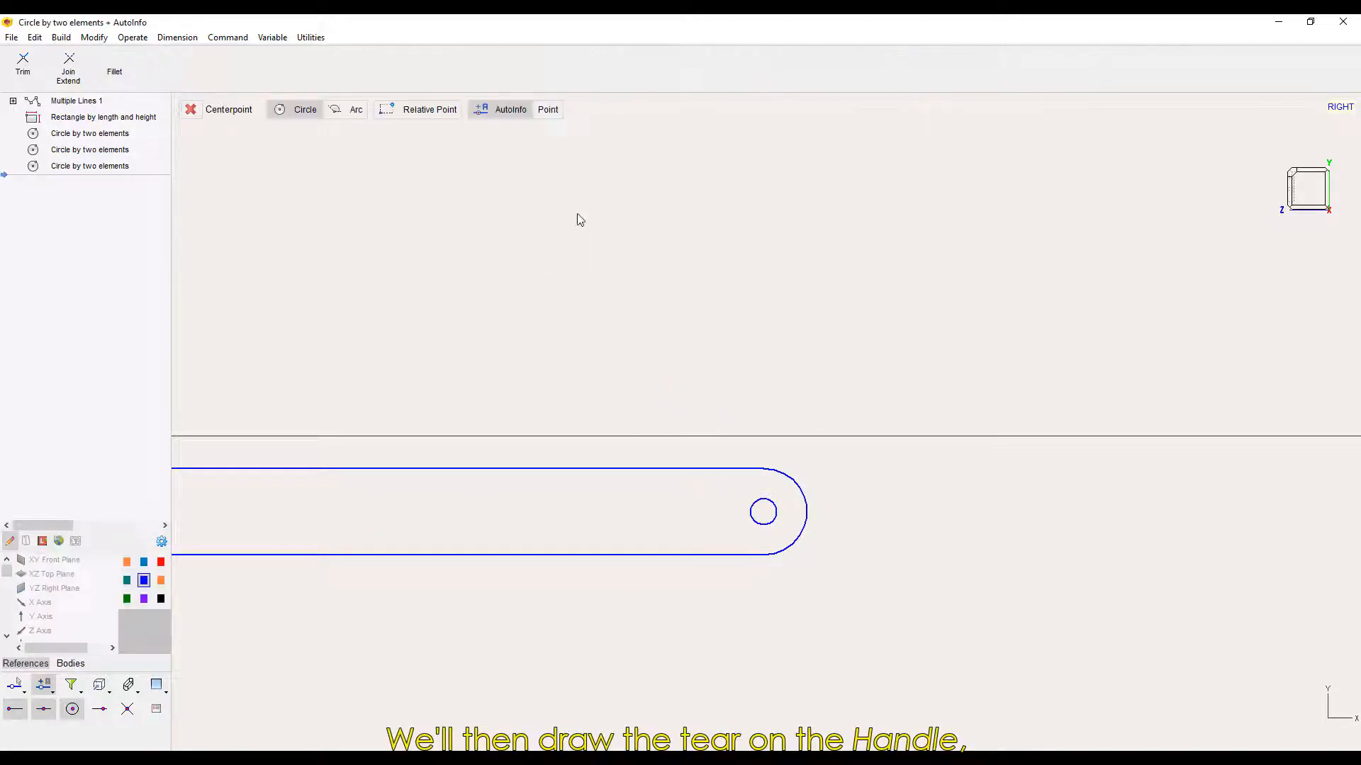
{"action": "left_click", "coordinate": [764, 512]}
{"action": "type", "text": "5"}
{"action": "key", "text": "Return"}
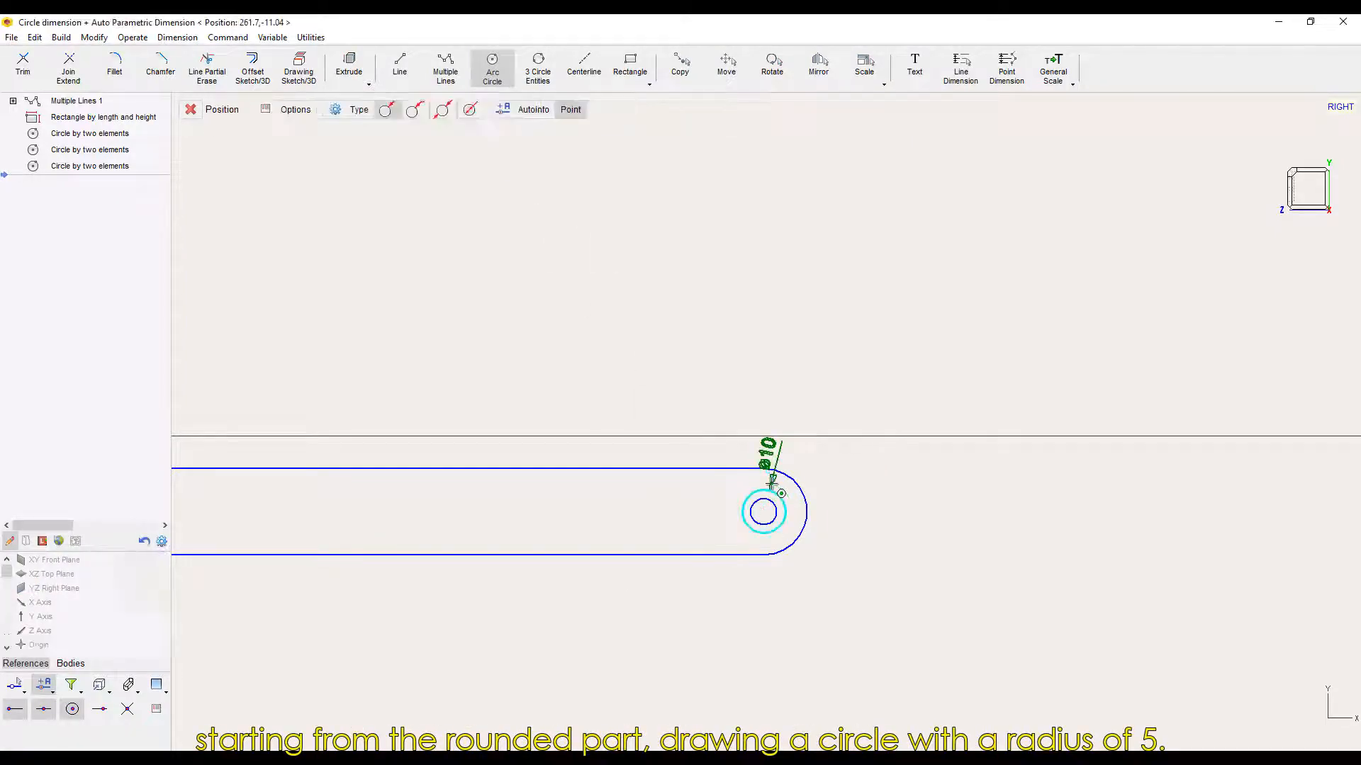
{"action": "left_click", "coordinate": [714, 402]}
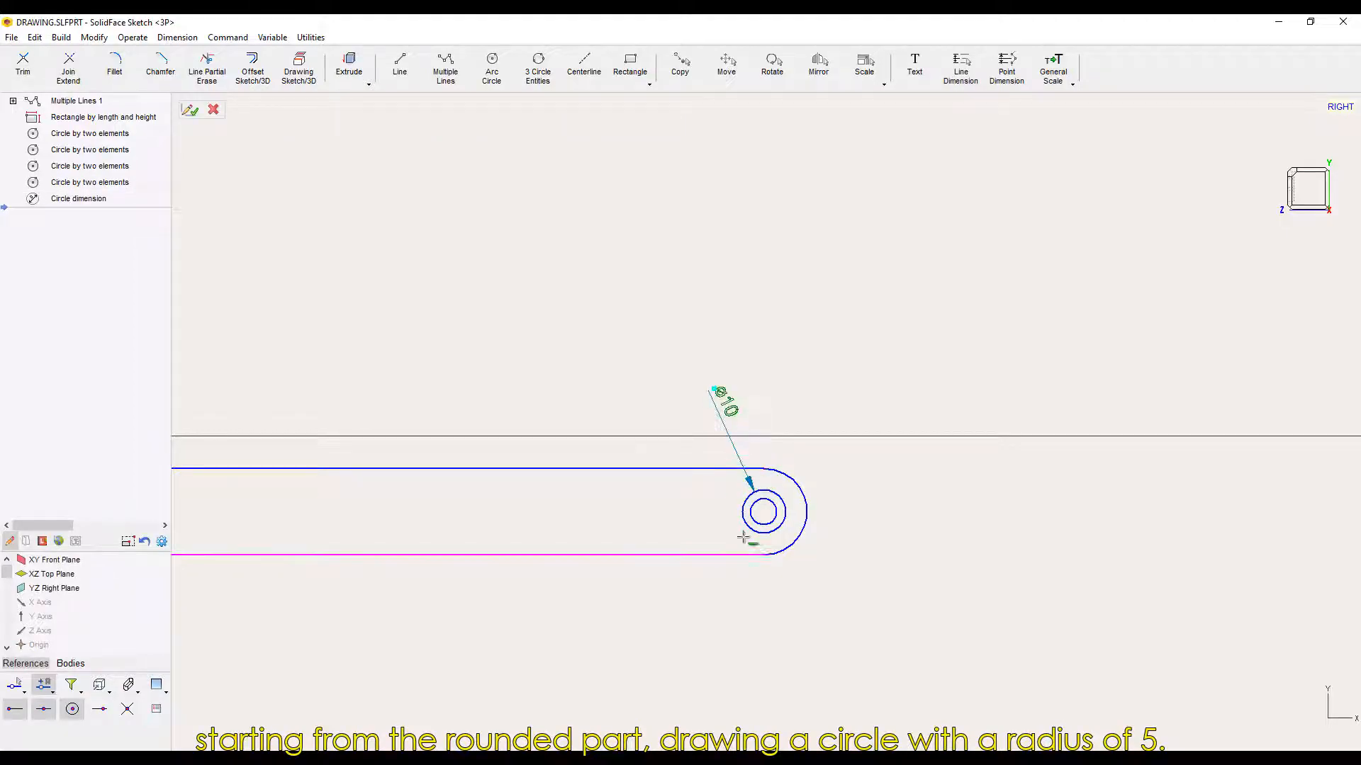
- Draw a rectangle about 104 long inside the rod, from the lower quadrant of the radius 5 circle towards the head
{"action": "left_click", "coordinate": [630, 65]}
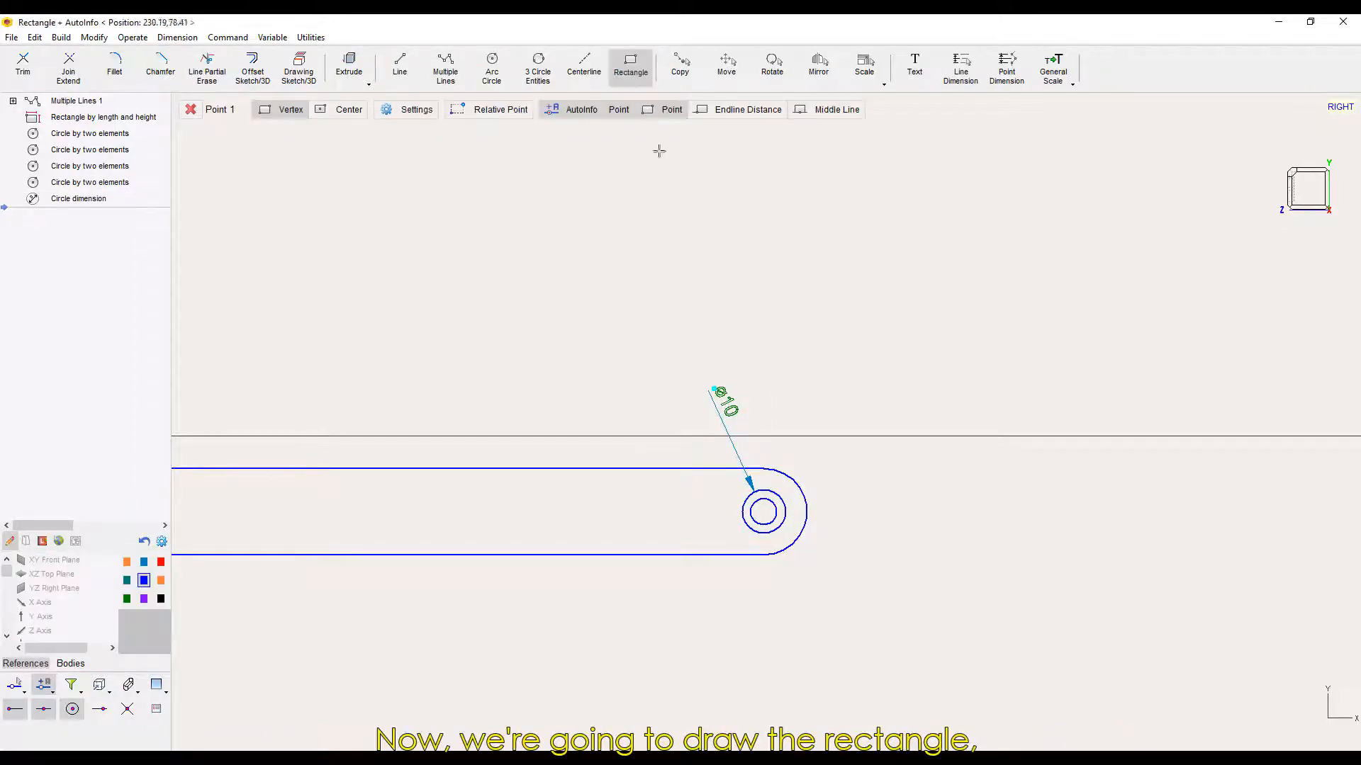
{"action": "right_click", "coordinate": [742, 511]}
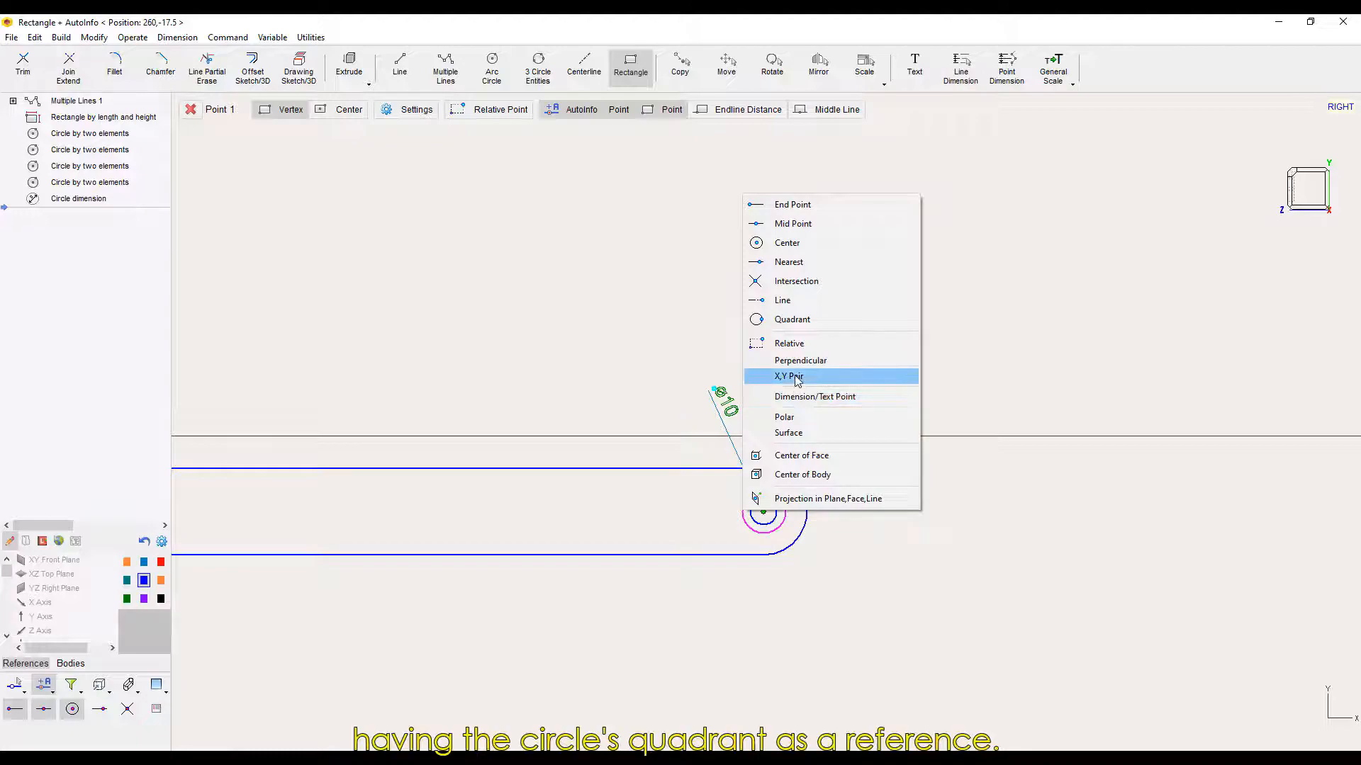
{"action": "left_click", "coordinate": [792, 320]}
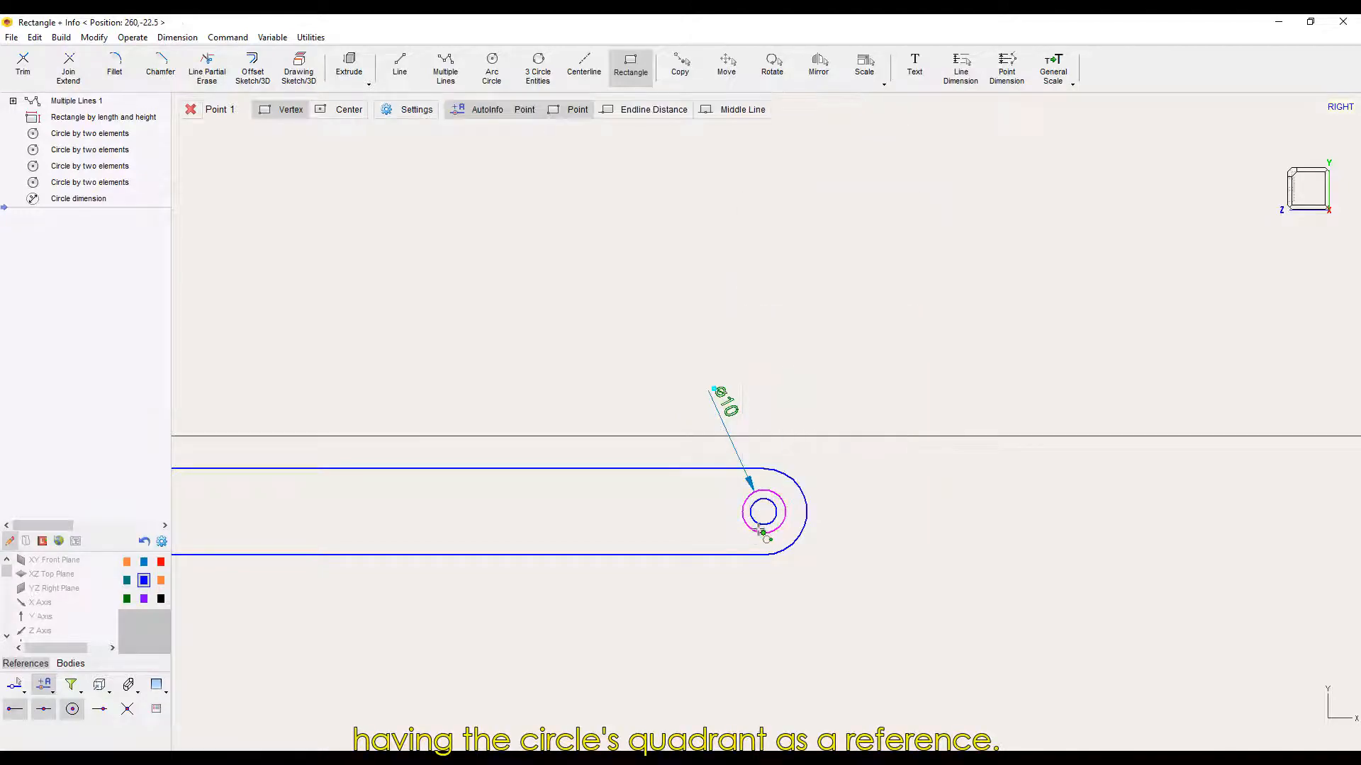
{"action": "left_click", "coordinate": [763, 533]}
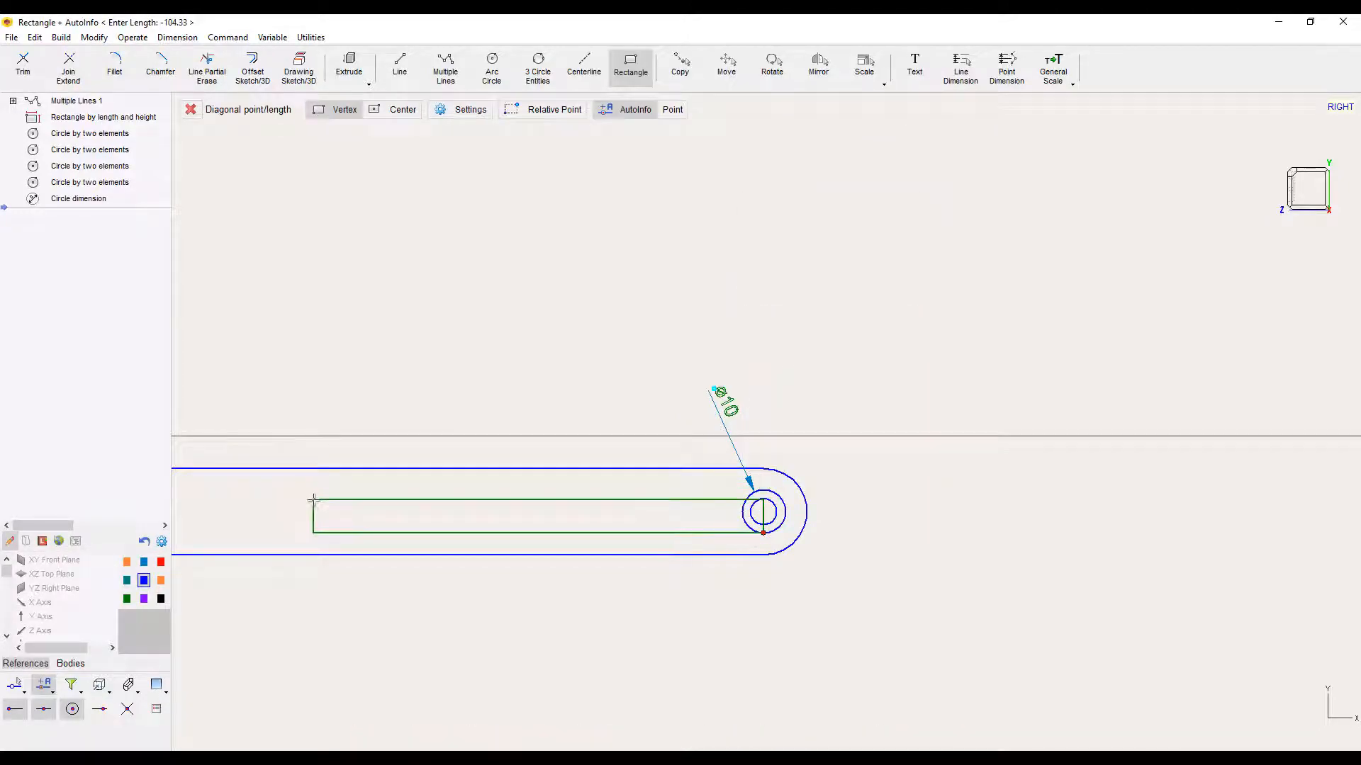
{"action": "left_click", "coordinate": [312, 501]}
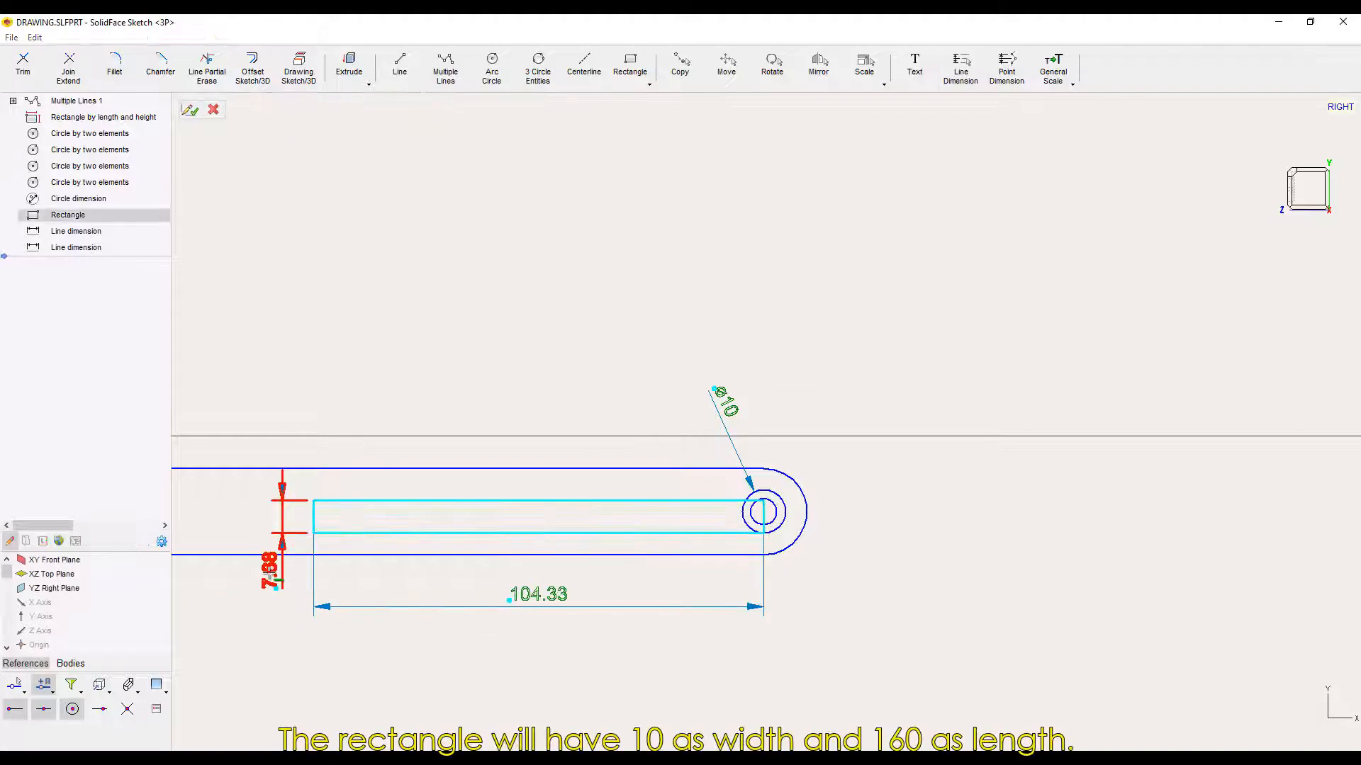
- Set the inner rectangle's width to 10 and its length to 160
{"action": "double_click", "coordinate": [269, 574]}
{"action": "type", "text": "10"}
{"action": "key", "text": "Return"}
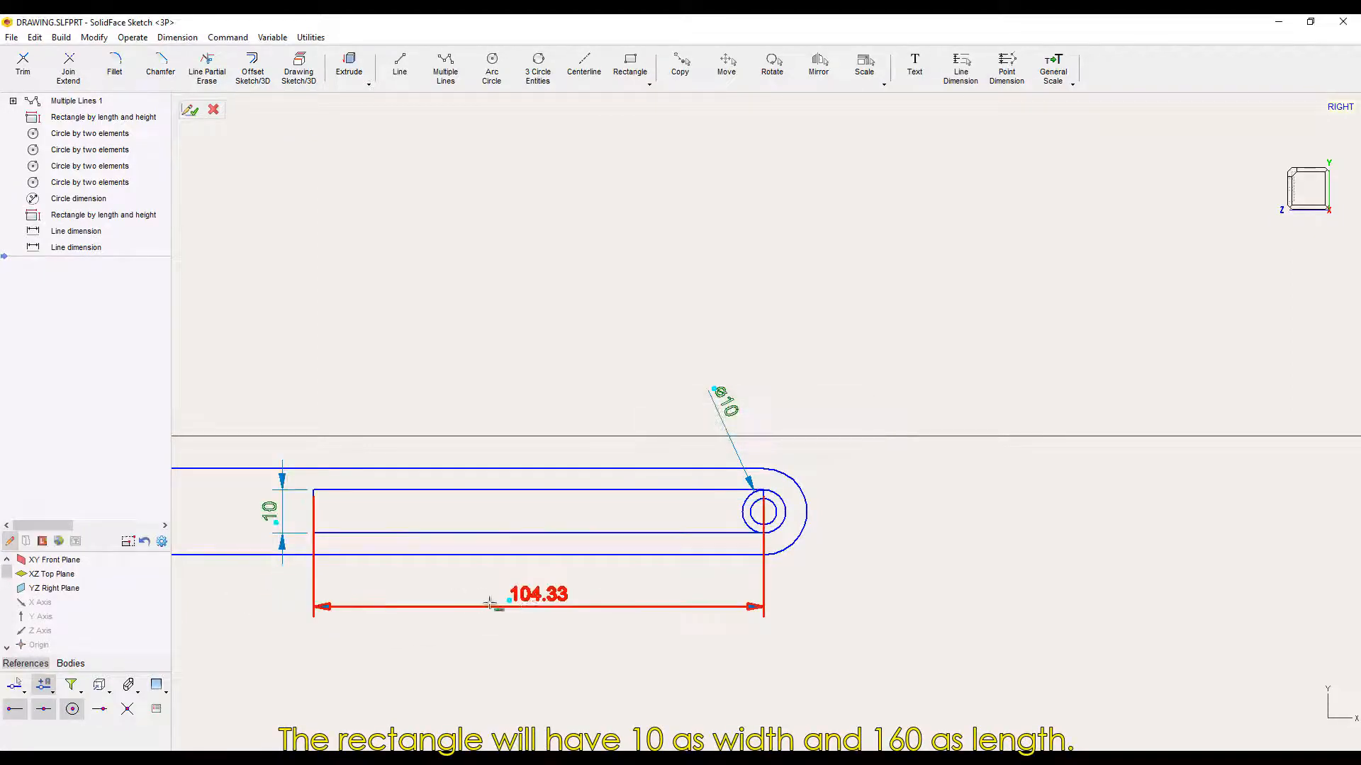
{"action": "double_click", "coordinate": [546, 603]}
{"action": "type", "text": "160"}
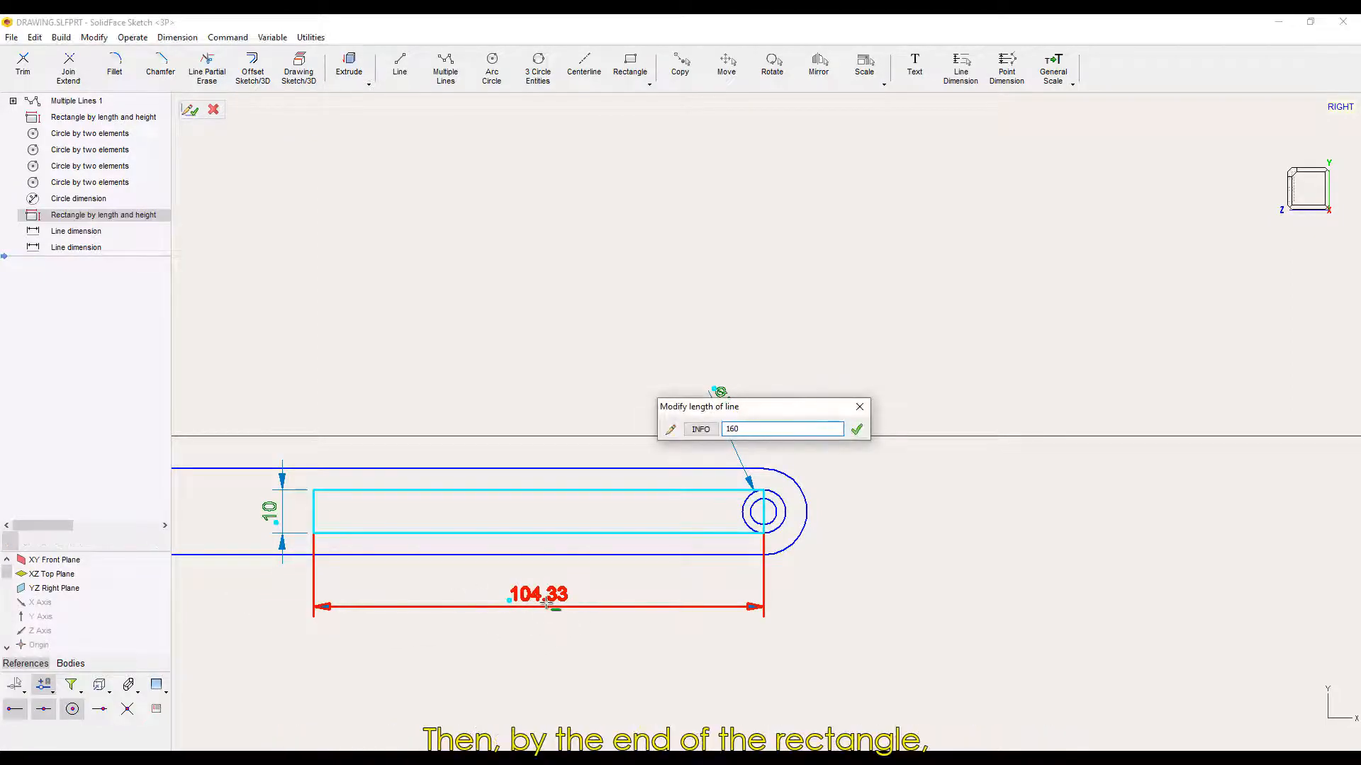
{"action": "key", "text": "Return"}
- Draw a circle of diameter 10 centred on the midpoint of the inner rectangle's end edge nearest the head
{"action": "scroll", "coordinate": [826, 528], "scroll_direction": "down", "scroll_amount": 4}
{"action": "scroll", "coordinate": [186, 611], "scroll_direction": "up", "scroll_amount": 4}
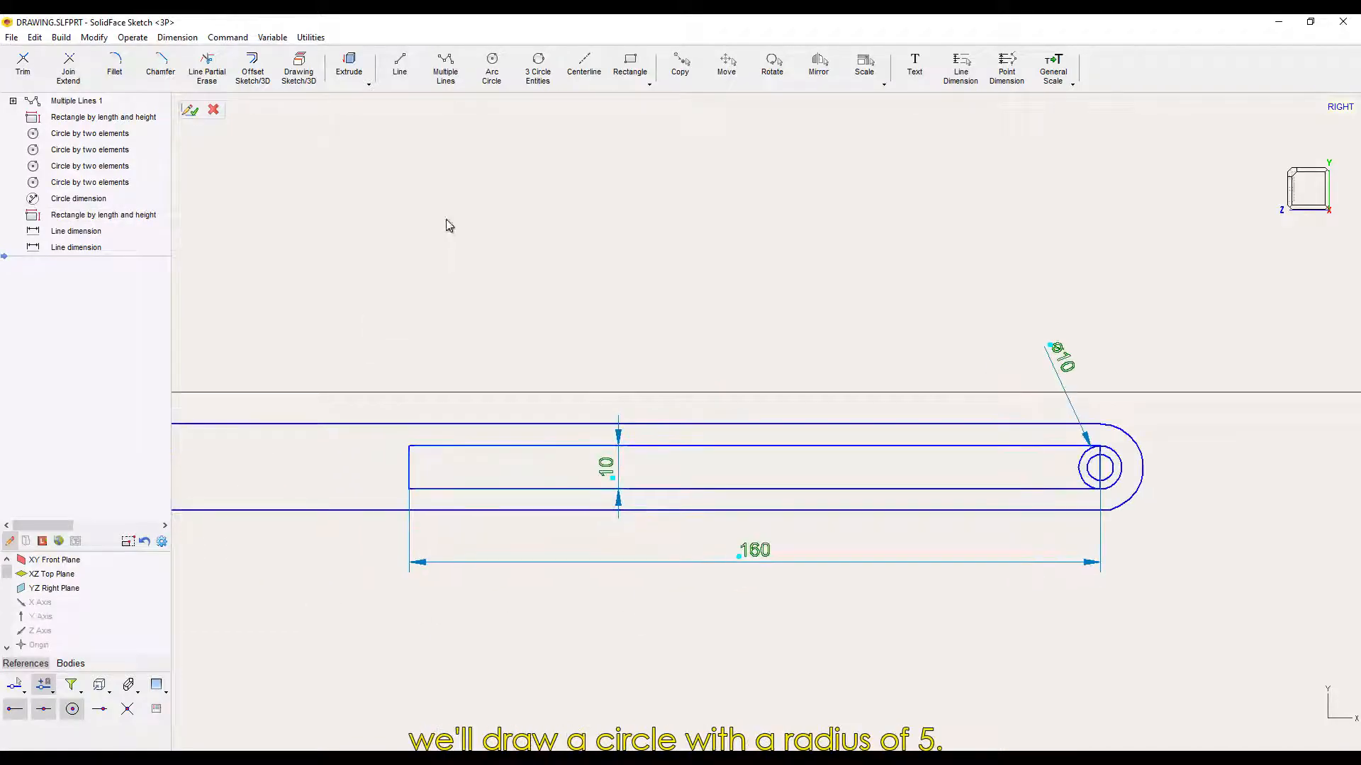
{"action": "left_click", "coordinate": [493, 67]}
{"action": "left_click", "coordinate": [408, 467]}
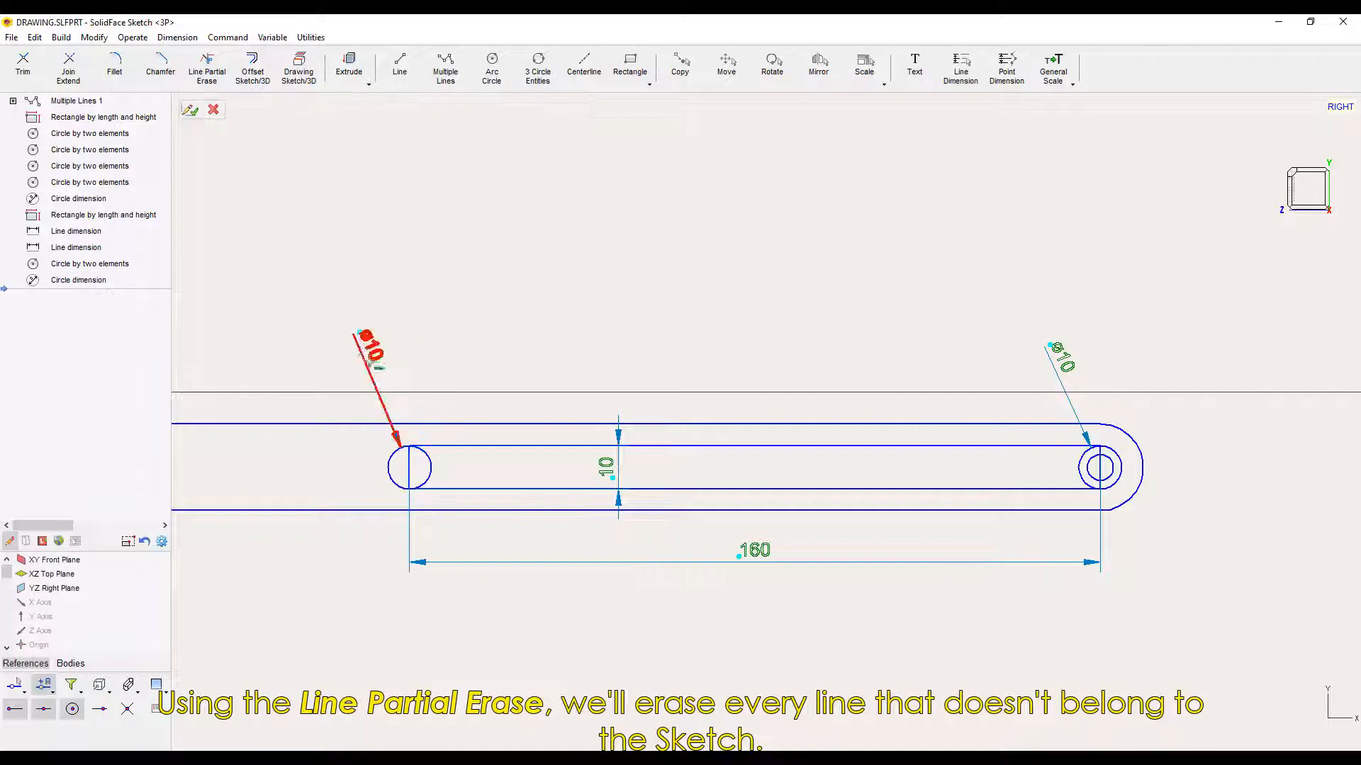
- Partially erase the rectangle's end edges and the inner halves of both end circles to leave a rounded slot outline
{"action": "left_click", "coordinate": [208, 69]}
{"action": "left_click", "coordinate": [430, 467]}
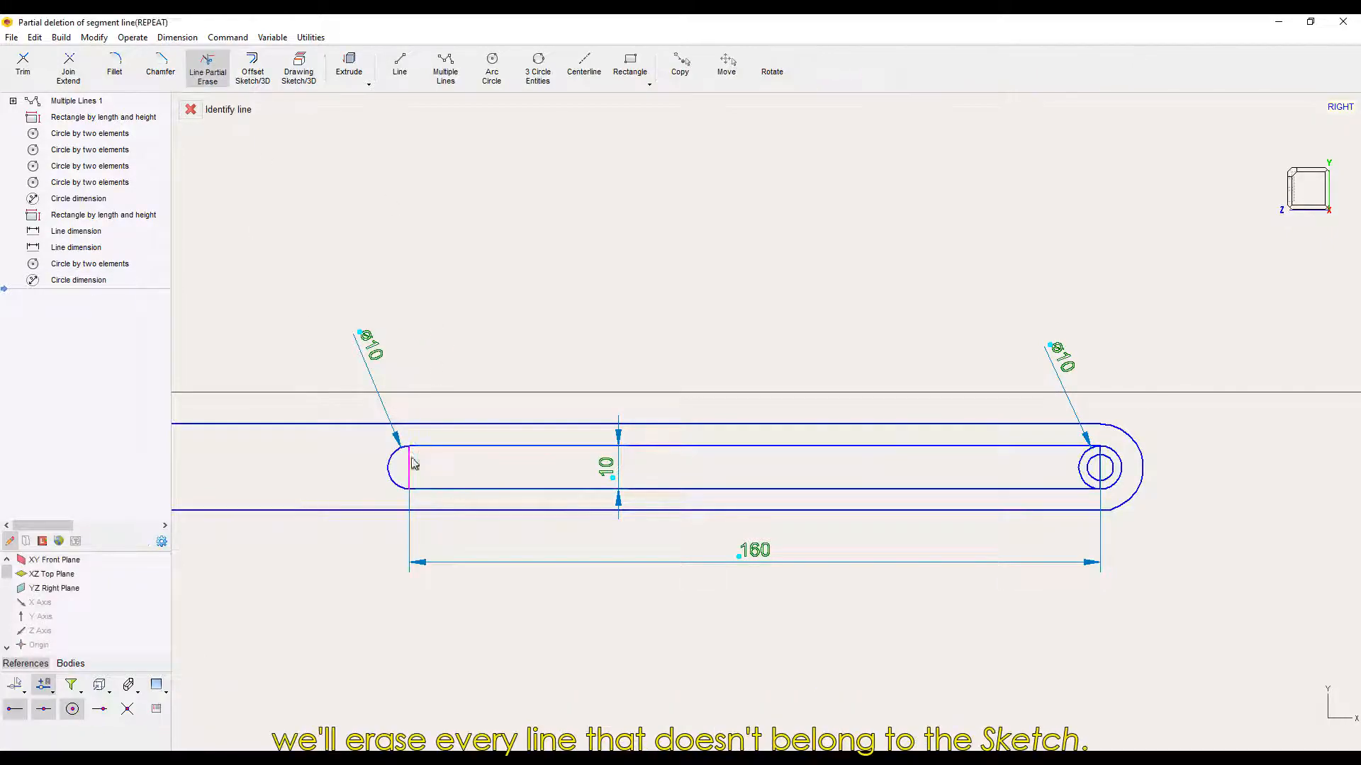
{"action": "left_click", "coordinate": [410, 465]}
{"action": "left_click", "coordinate": [1102, 451]}
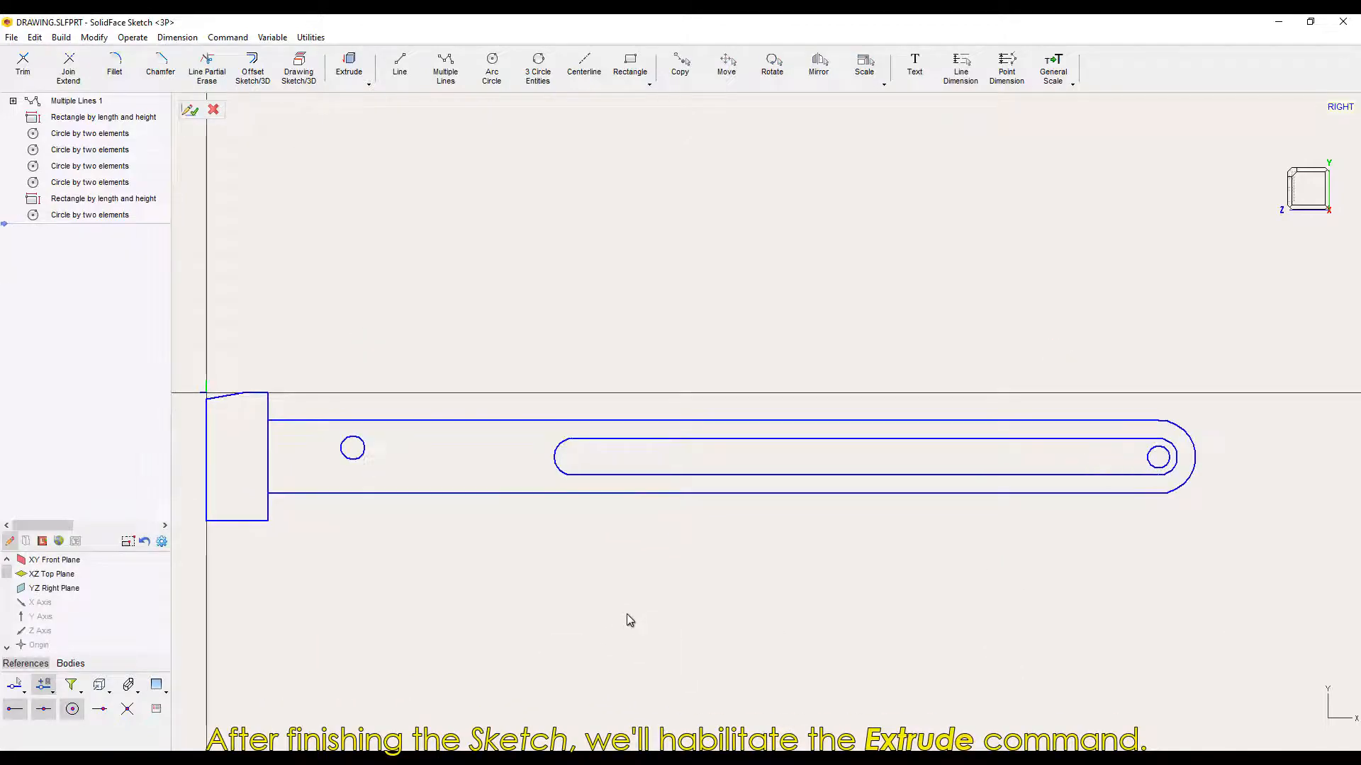
- Finish the sketch and return to the part
{"action": "scroll", "coordinate": [626, 614], "scroll_direction": "up", "scroll_amount": 1}
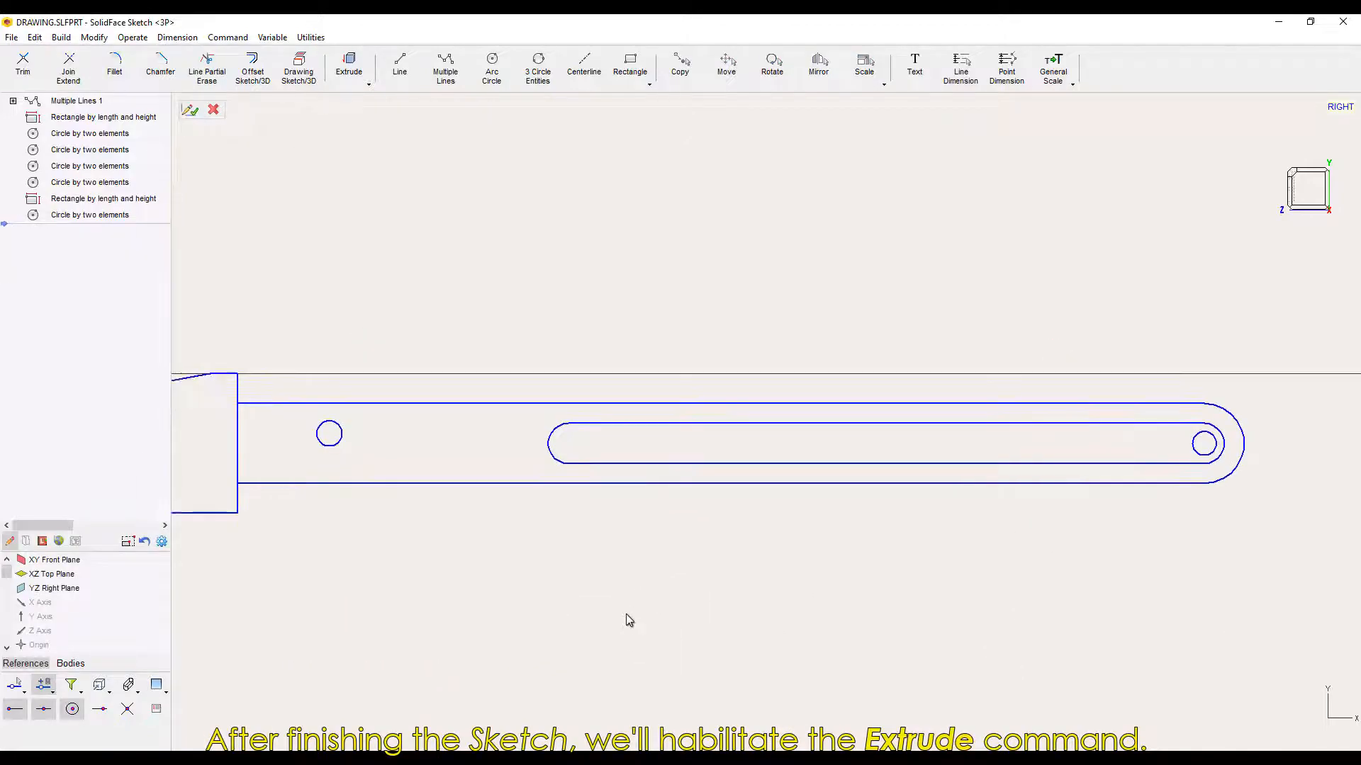
{"action": "middle_click_drag", "start_coordinate": [627, 614], "coordinate": [639, 594]}
{"action": "middle_click_drag", "start_coordinate": [640, 594], "coordinate": [674, 575]}
{"action": "left_click", "coordinate": [189, 110]}
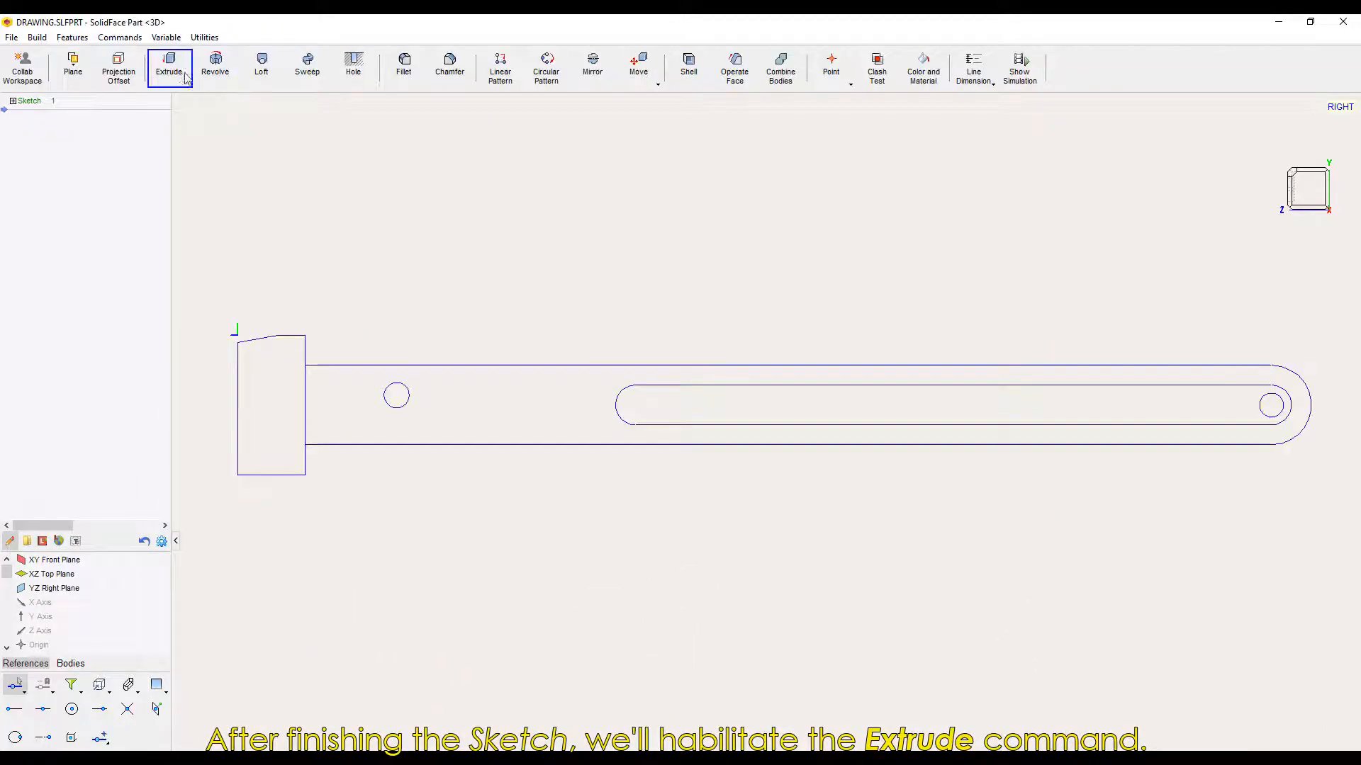
- Extrude the head profile as a boss by 7.5 in both directions
{"action": "left_click", "coordinate": [176, 71]}
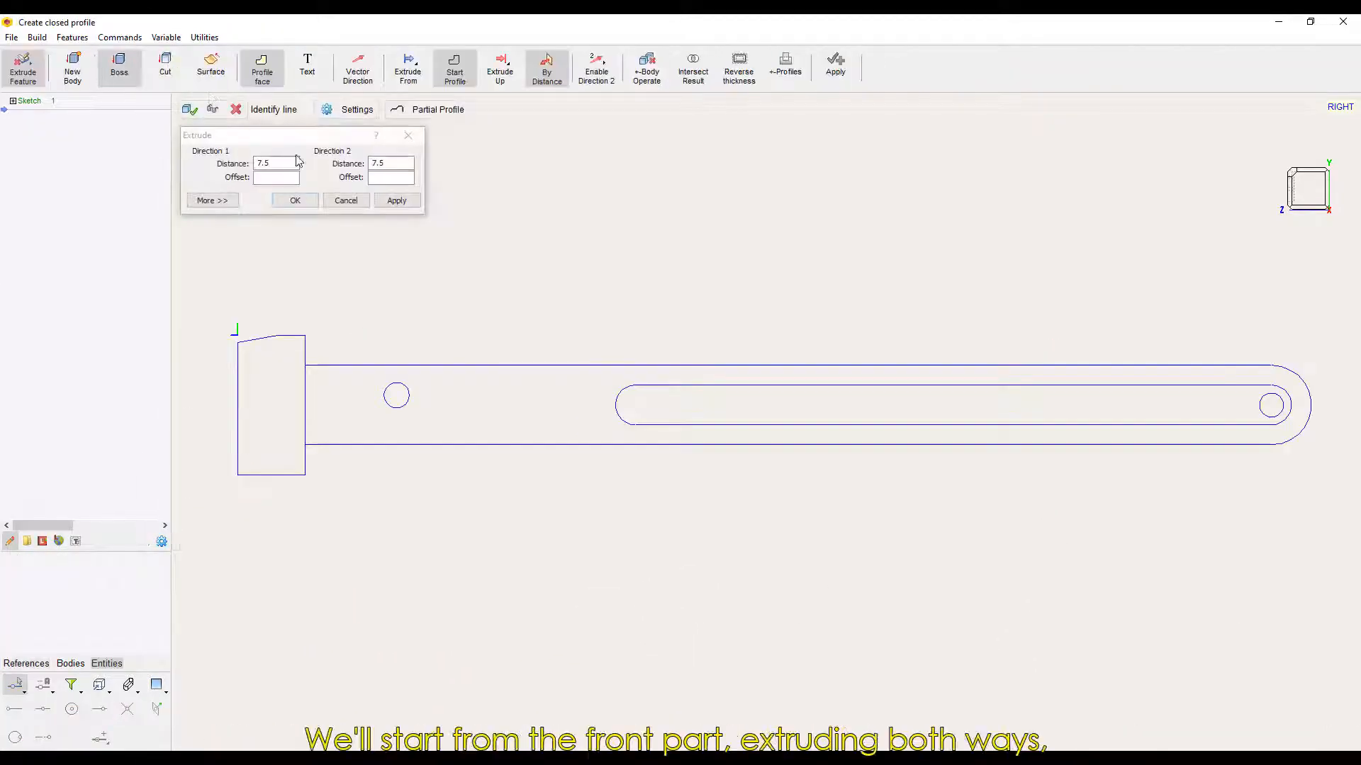
{"action": "left_click", "coordinate": [287, 473]}
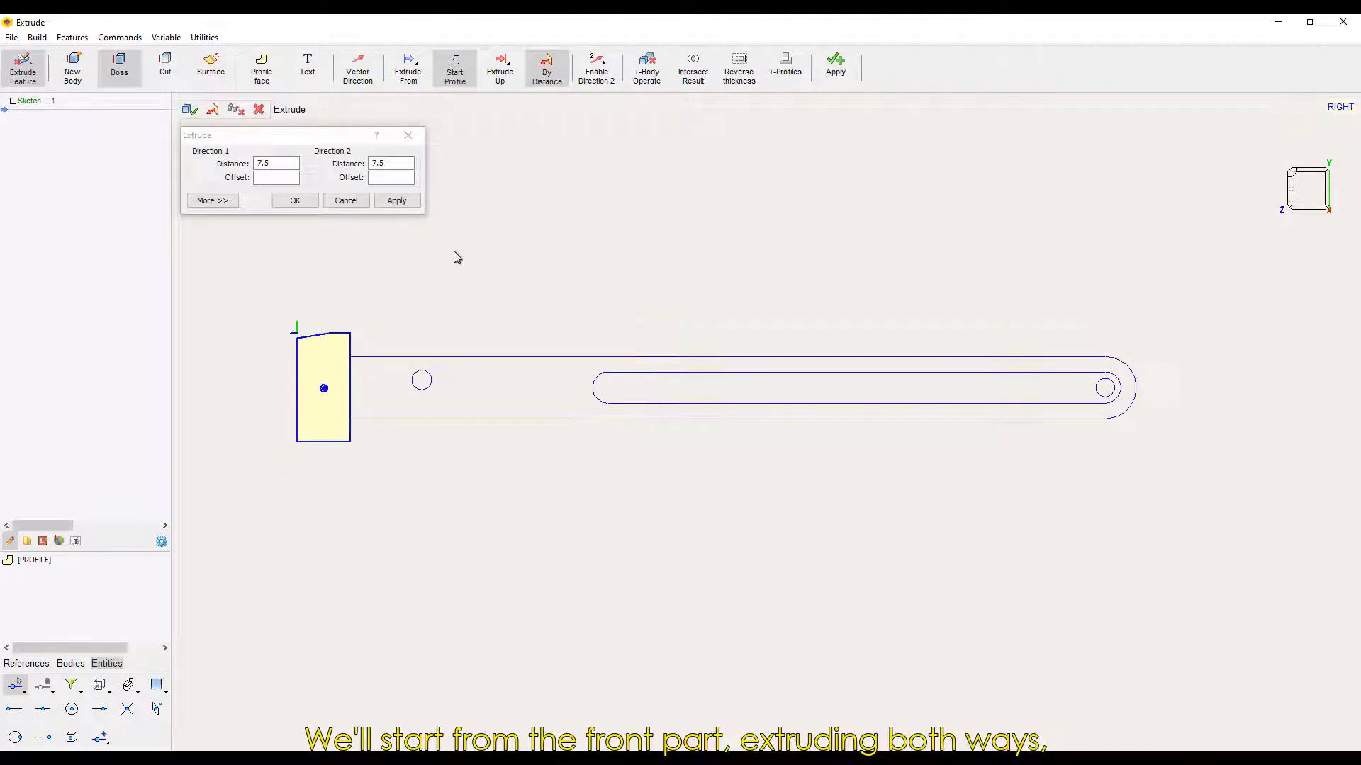
{"action": "left_click", "coordinate": [598, 68]}
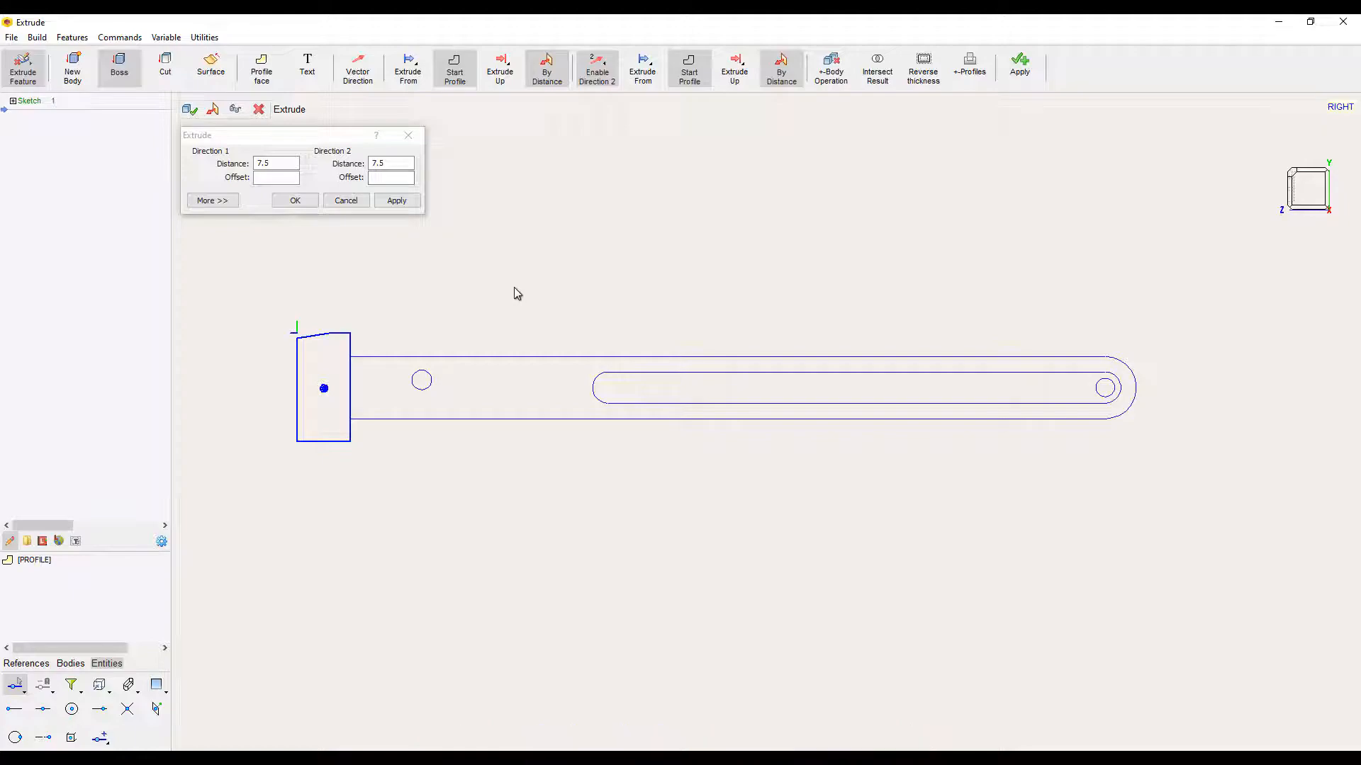
{"action": "left_click", "coordinate": [235, 109]}
{"action": "left_click", "coordinate": [190, 110]}
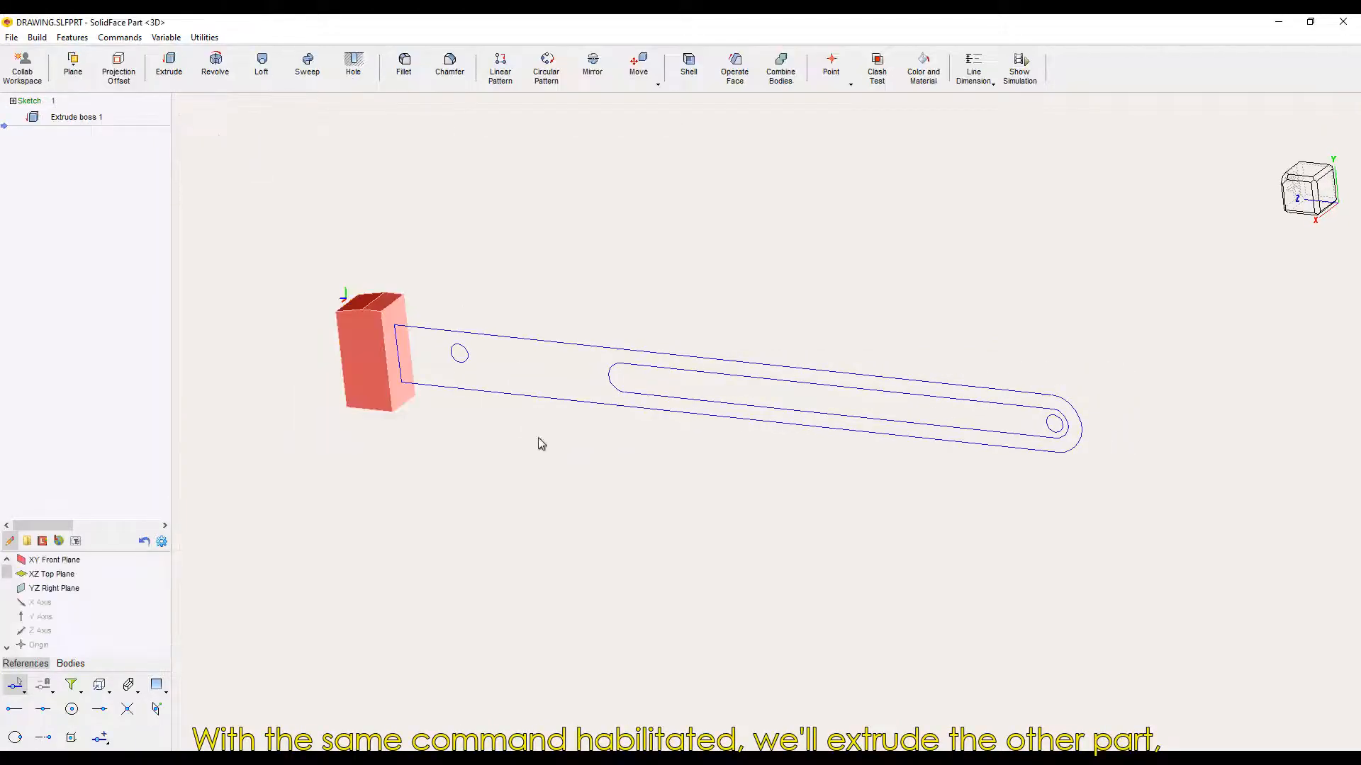
- Set up a boss extrusion of the rod's outer profile with a distance of 6 in both directions
{"action": "middle_click_drag", "start_coordinate": [541, 444], "coordinate": [571, 433]}
{"action": "scroll", "coordinate": [570, 432], "scroll_direction": "up", "scroll_amount": 1}
{"action": "left_click", "coordinate": [168, 69]}
{"action": "left_click", "coordinate": [260, 72]}
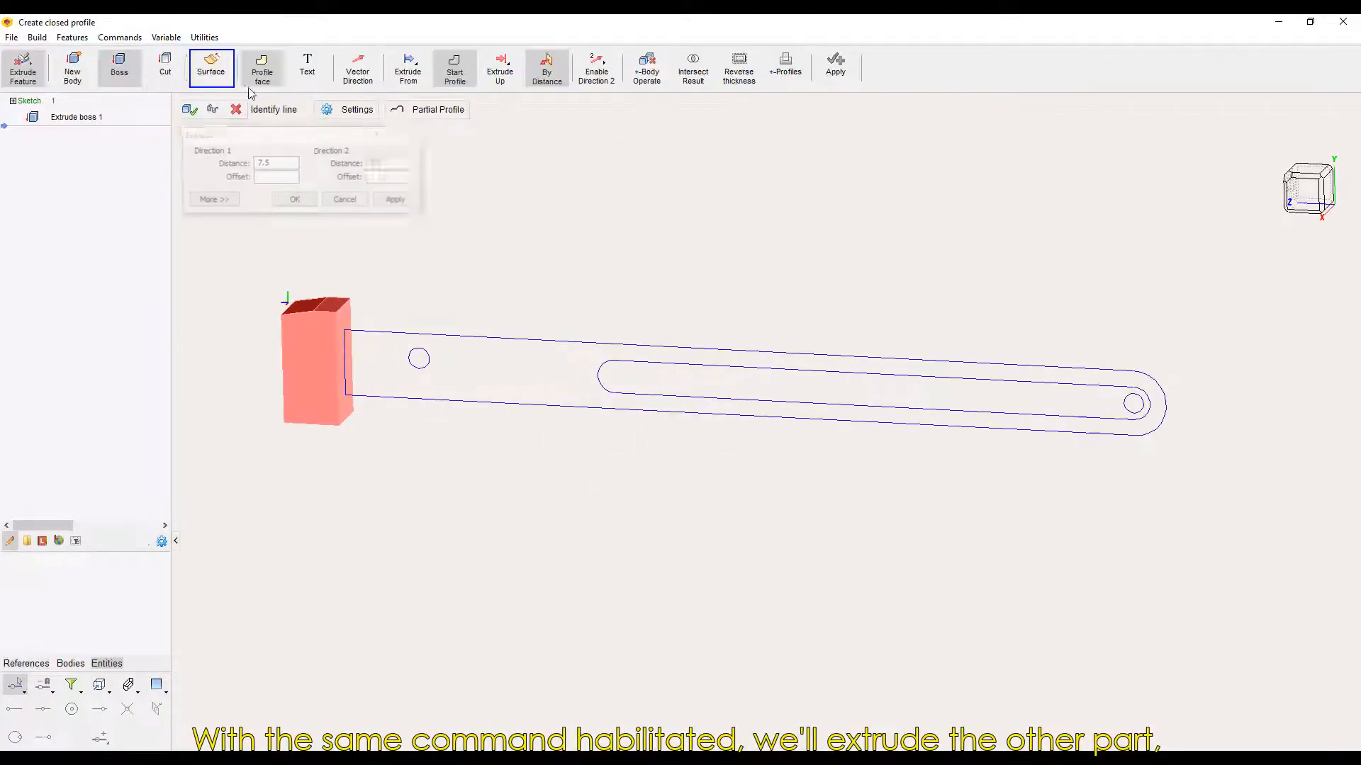
{"action": "left_click", "coordinate": [588, 77]}
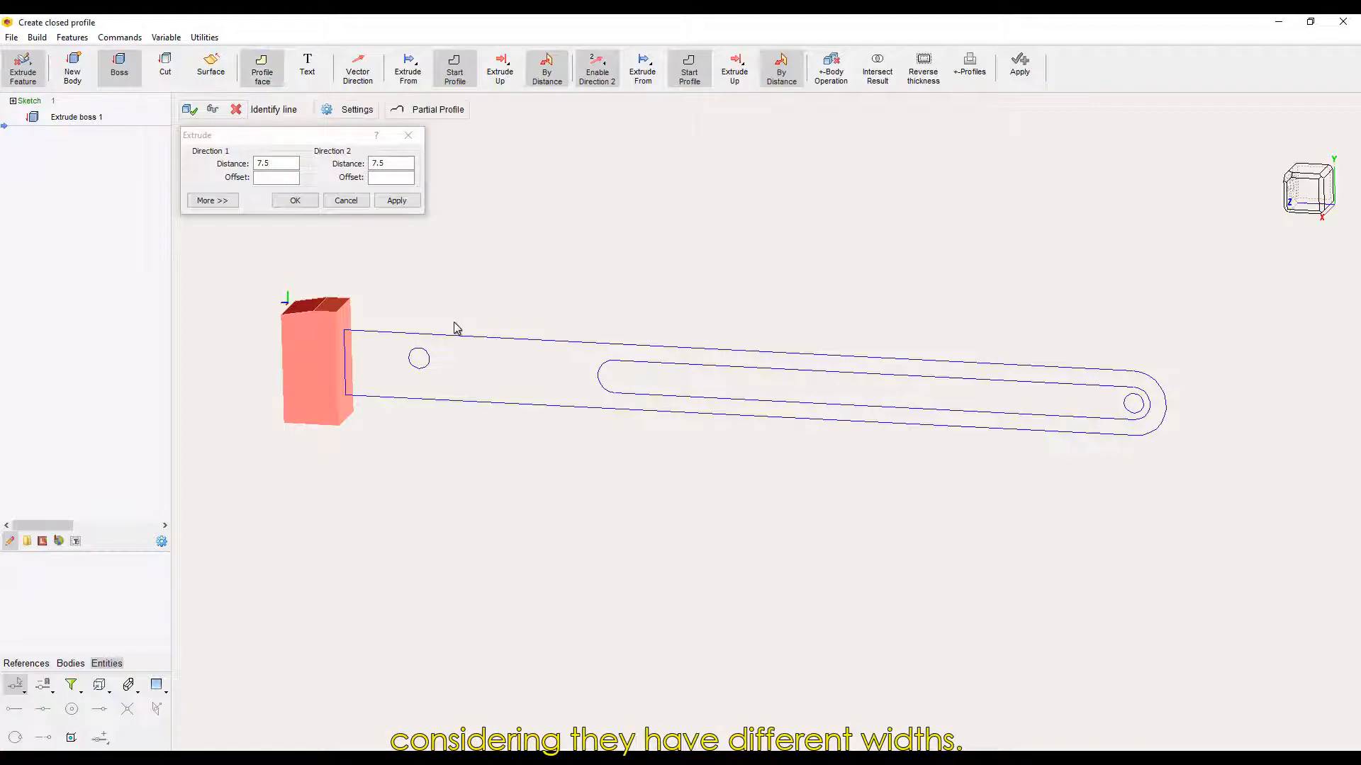
{"action": "left_click", "coordinate": [477, 337]}
{"action": "left_click", "coordinate": [274, 163]}
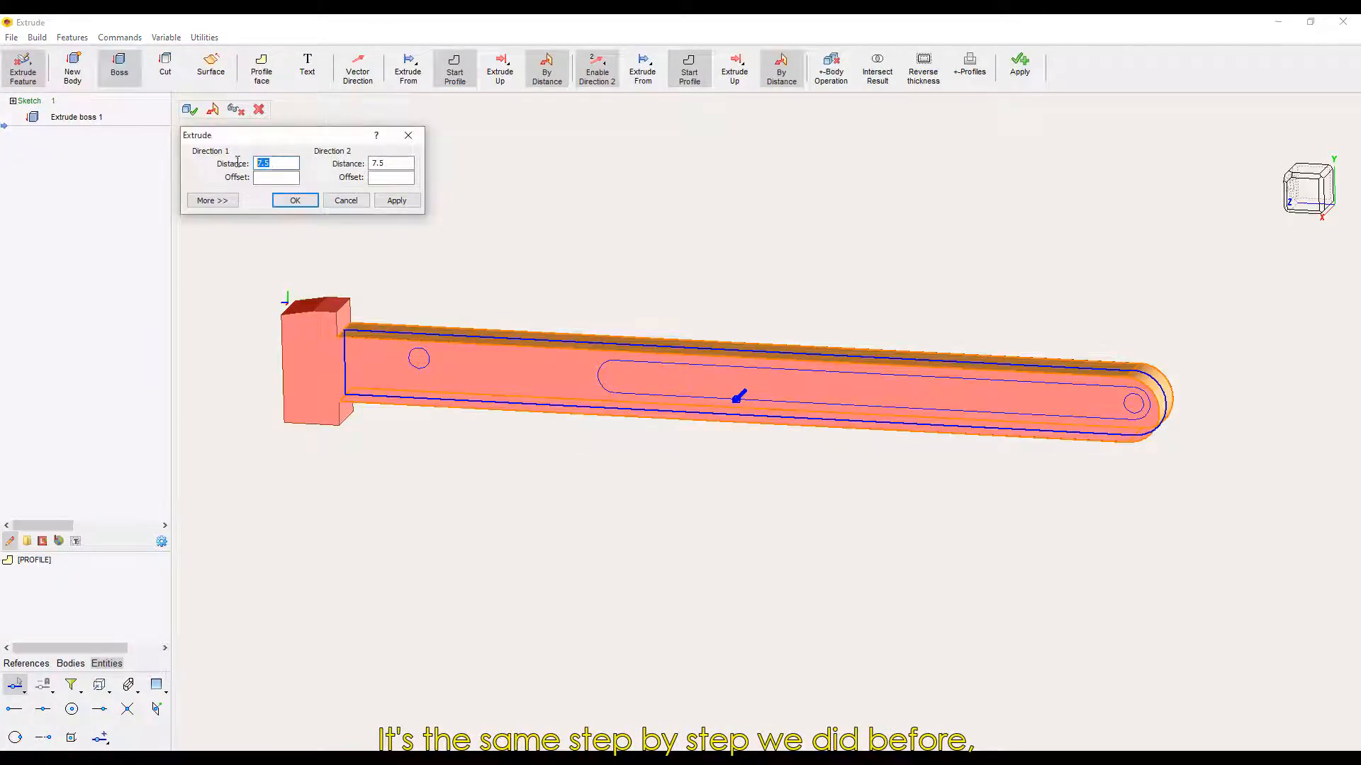
{"action": "double_click", "coordinate": [375, 164]}
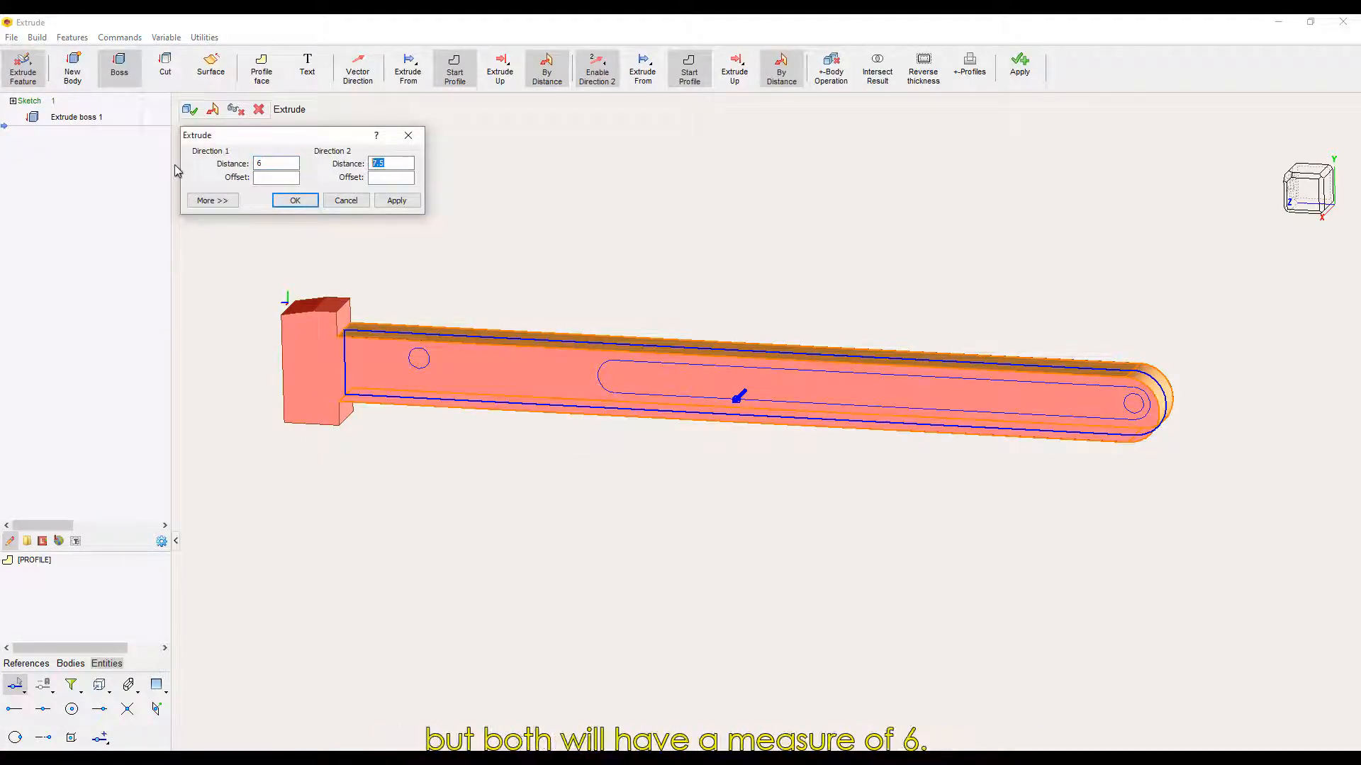
- Add the inner slot outline and the circle near the head as profile openings and complete the rod's extrusion
{"action": "left_click", "coordinate": [276, 74]}
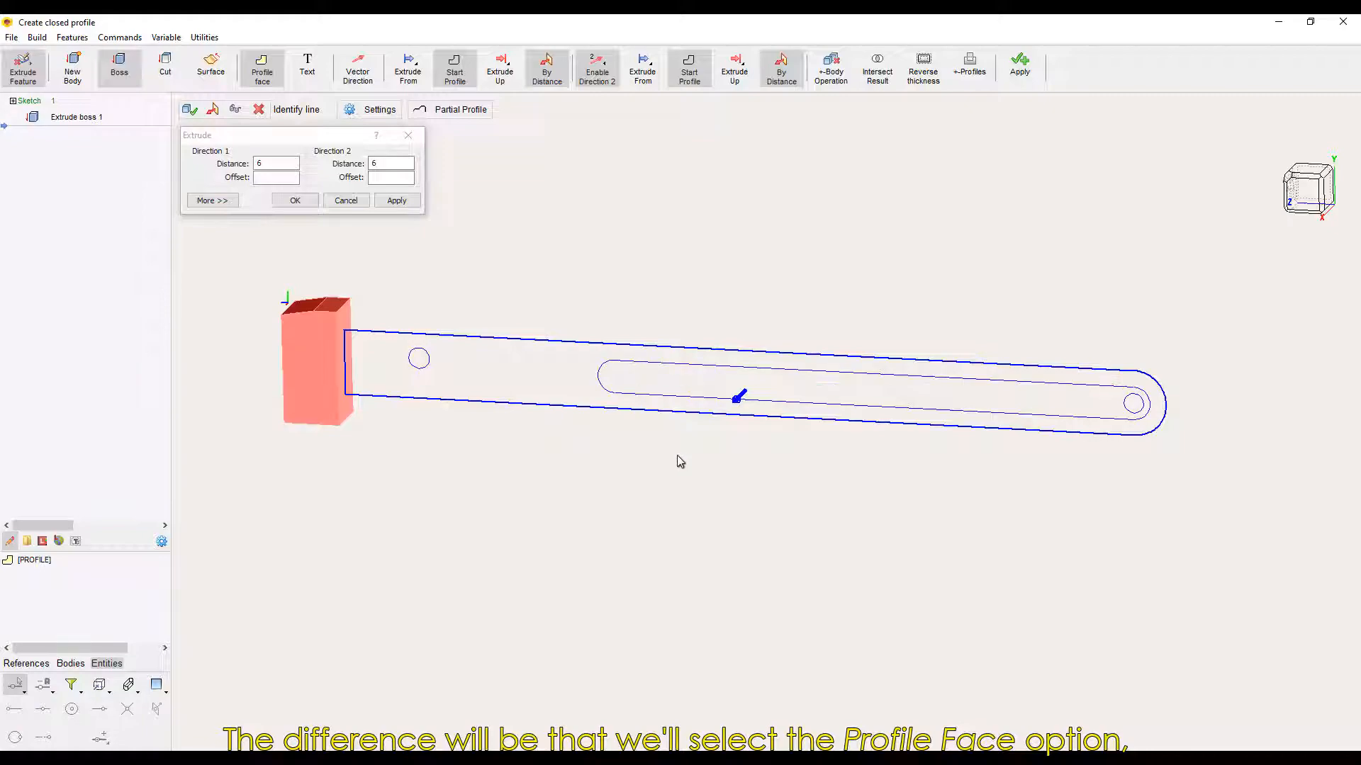
{"action": "scroll", "coordinate": [684, 418], "scroll_direction": "up", "scroll_amount": 2}
{"action": "left_click", "coordinate": [705, 349]}
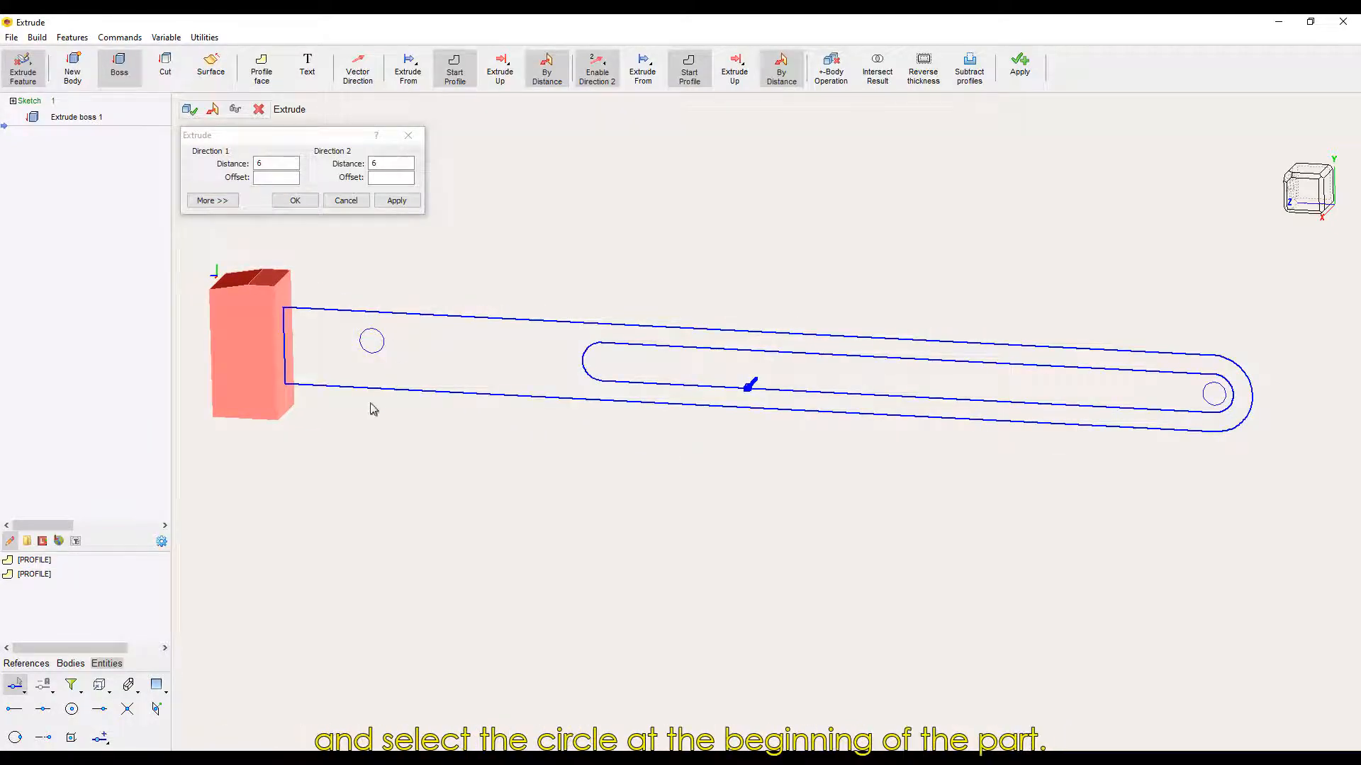
{"action": "left_click", "coordinate": [257, 78]}
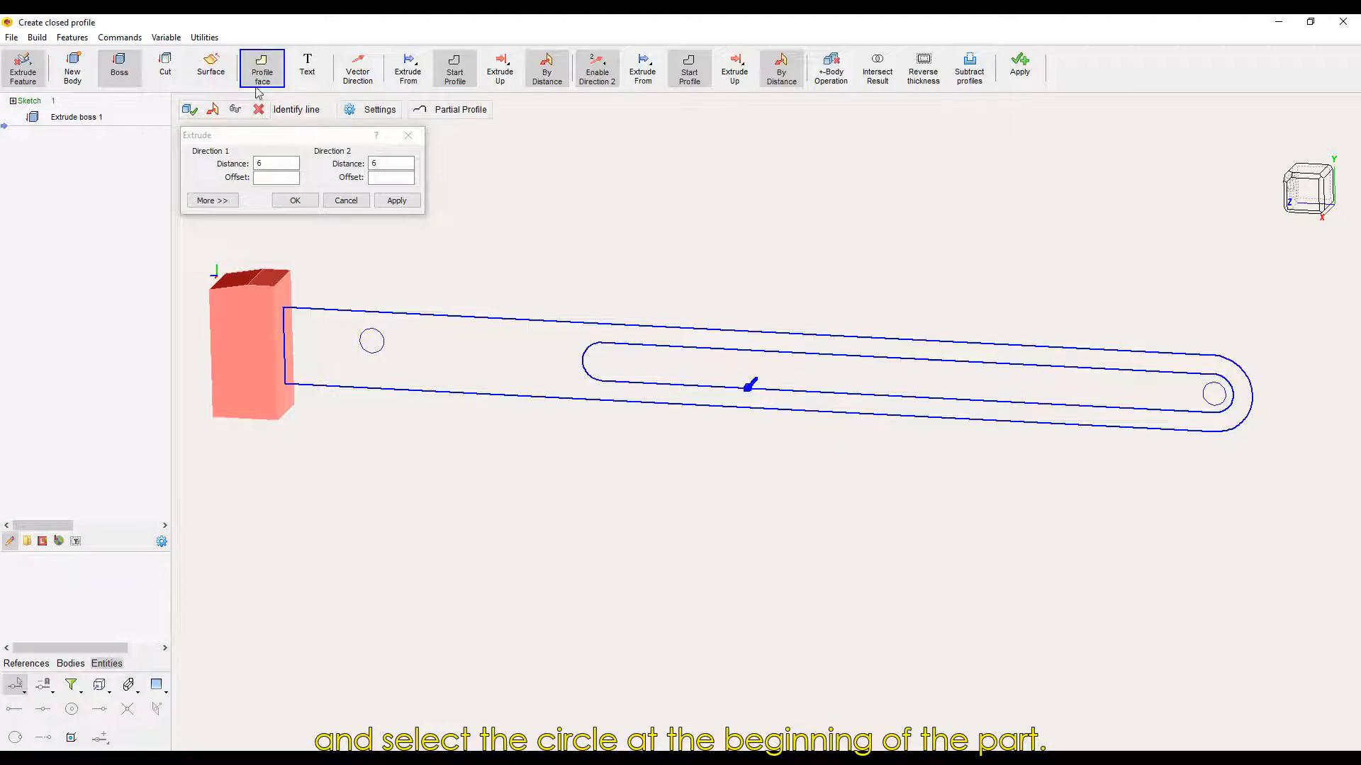
{"action": "left_click", "coordinate": [376, 335]}
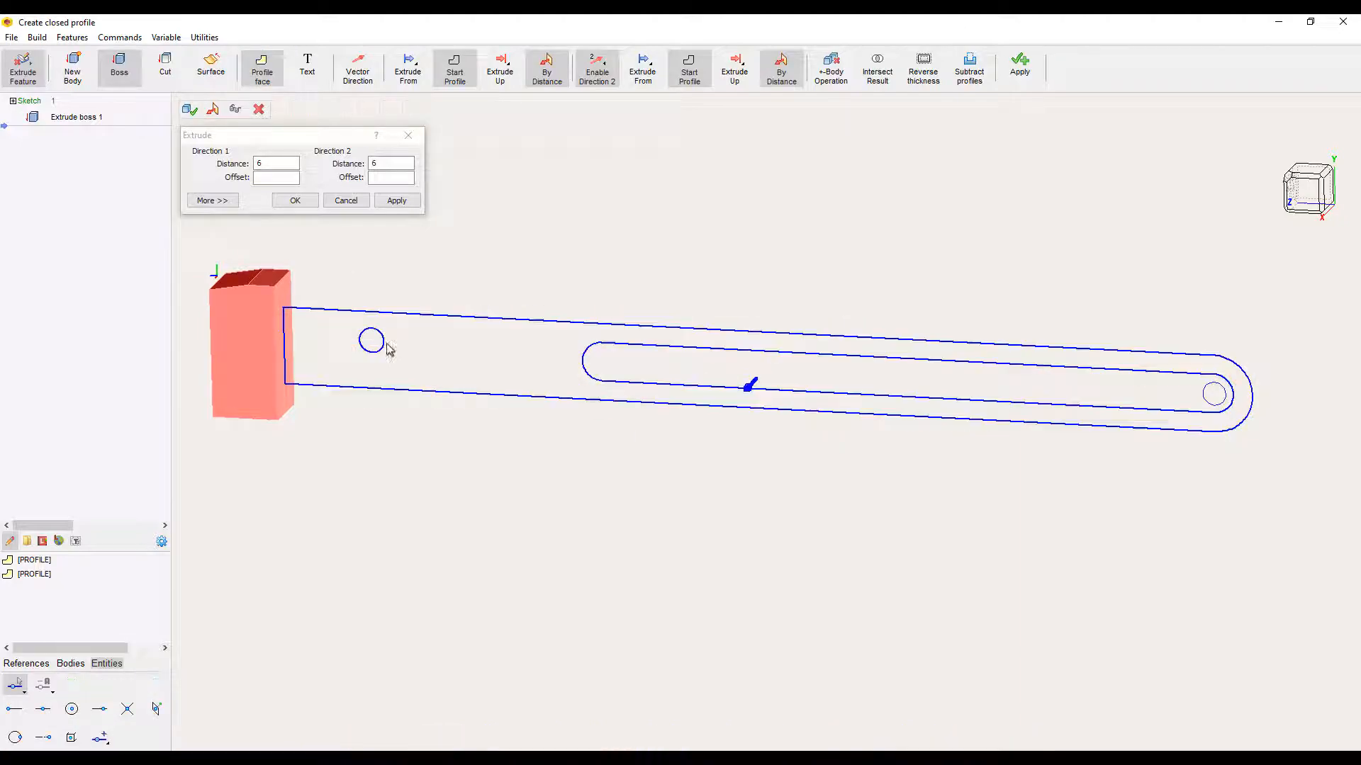
{"action": "left_click", "coordinate": [241, 116]}
{"action": "left_click", "coordinate": [306, 201]}
{"action": "left_click", "coordinate": [195, 114]}
- Project the slot's two straight edges and both end arcs into a new sketch on the YZ Right Plane and finish the sketch
{"action": "mouse_move", "coordinate": [656, 292]}
{"action": "middle_mouse_down"}
{"action": "mouse_move", "coordinate": [581, 312]}
{"action": "mouse_move", "coordinate": [671, 281]}
{"action": "middle_mouse_up"}
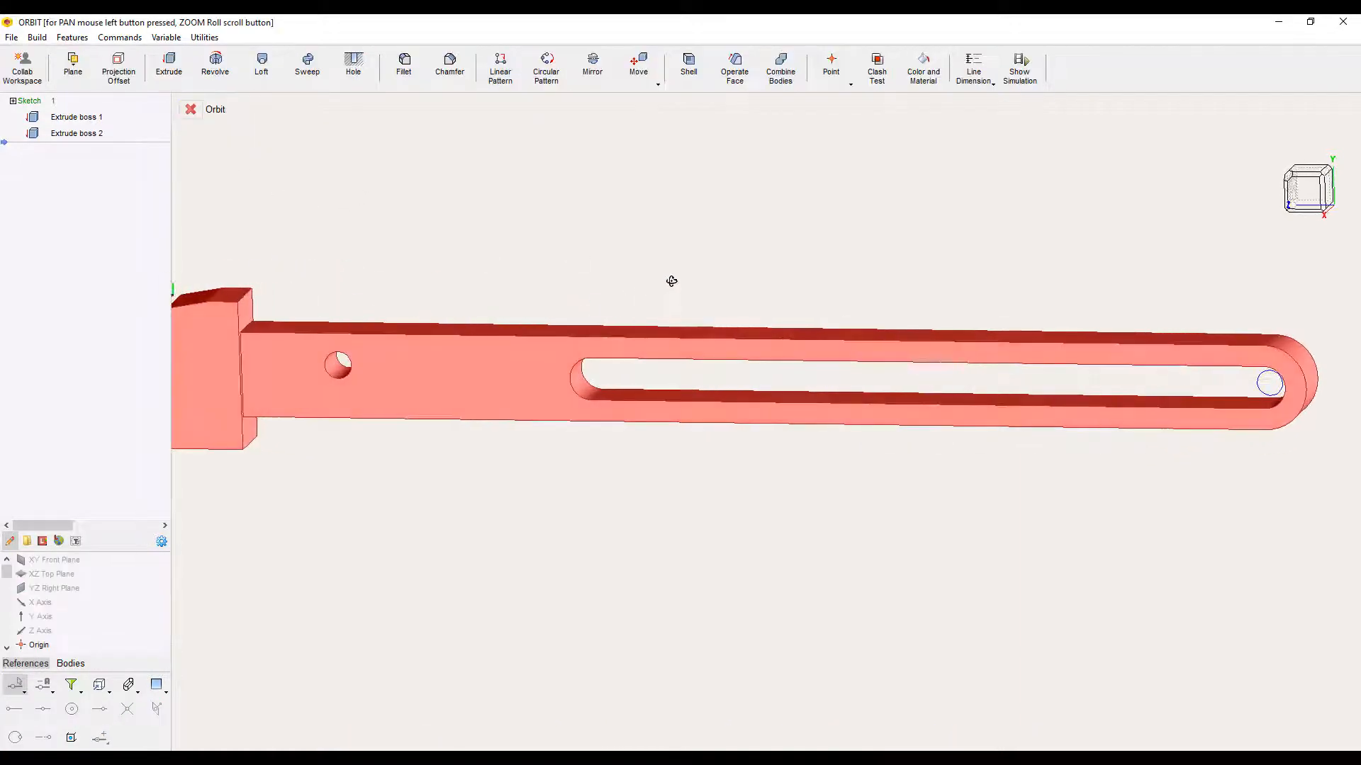
{"action": "left_click", "coordinate": [62, 591]}
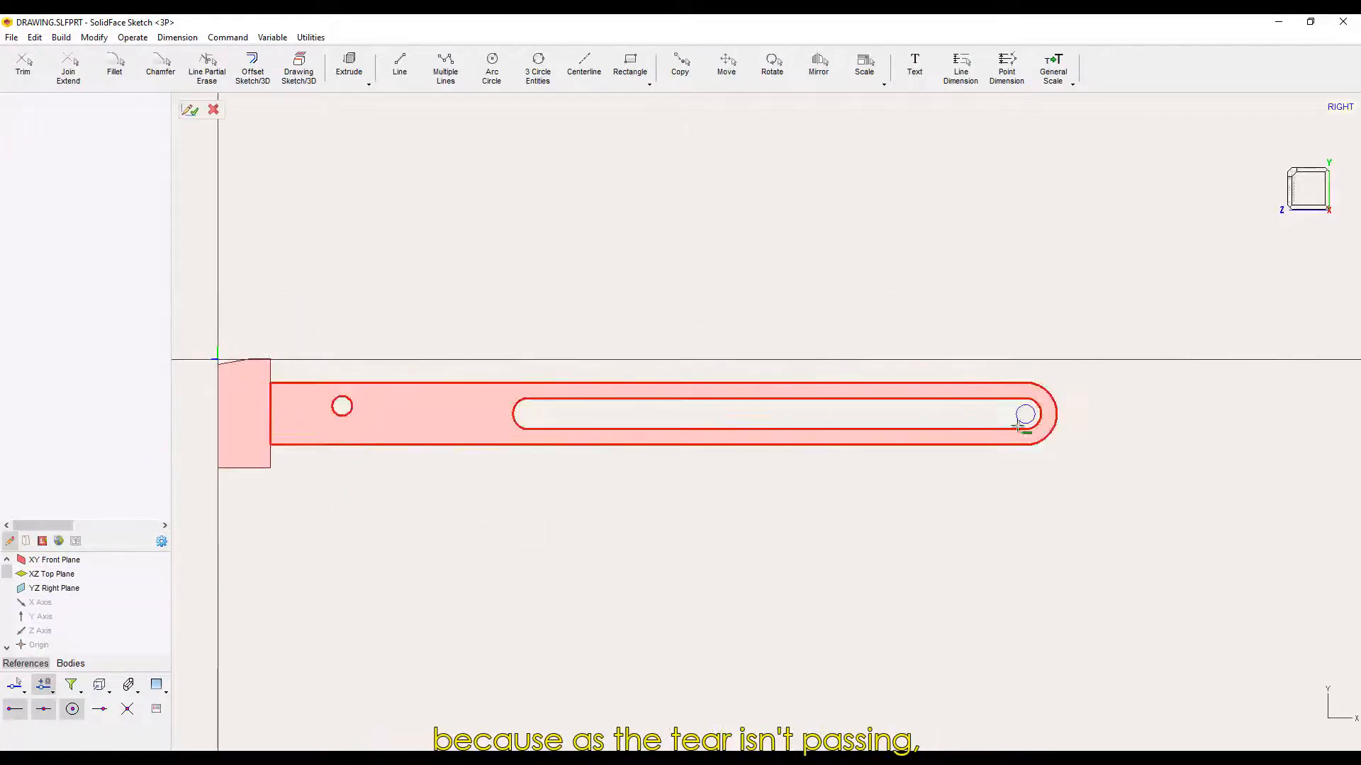
{"action": "scroll", "coordinate": [1074, 420], "scroll_direction": "up", "scroll_amount": 3}
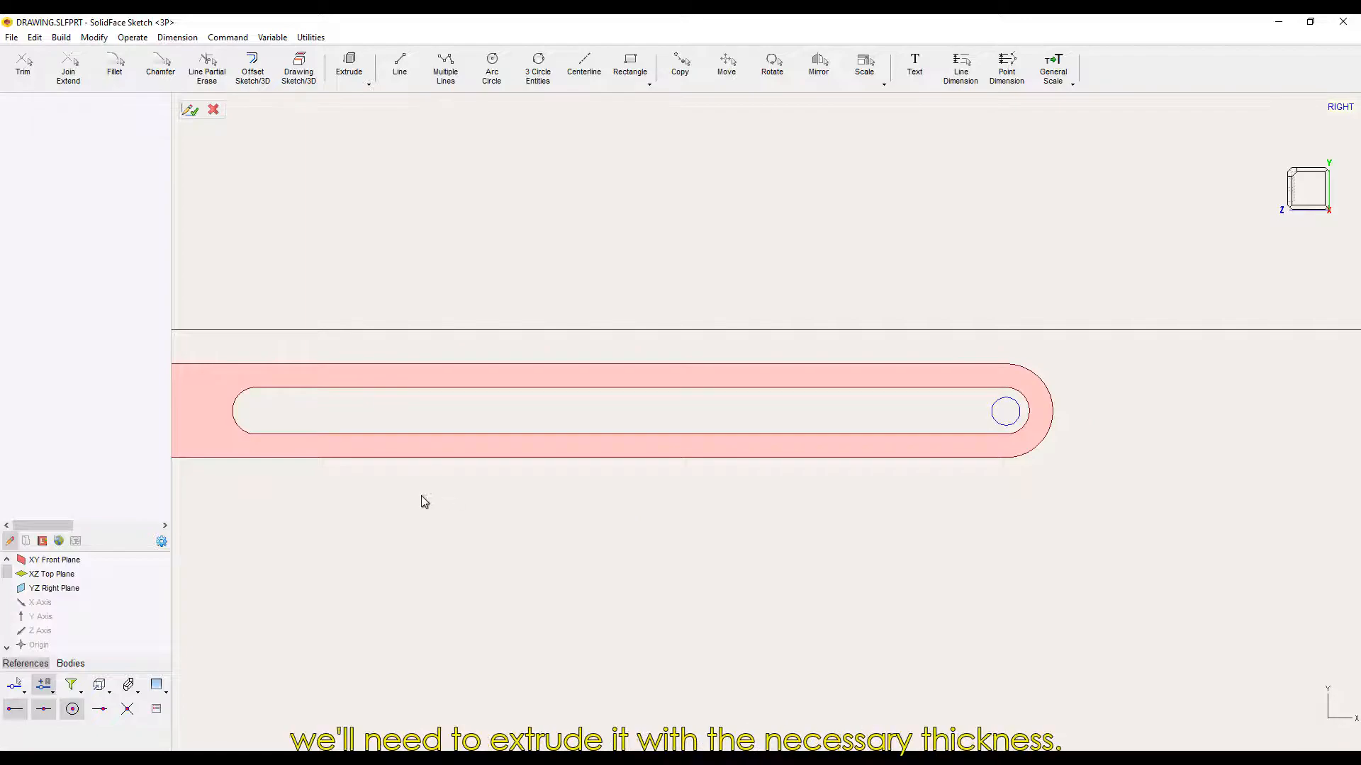
{"action": "middle_click_drag", "start_coordinate": [424, 501], "coordinate": [505, 495]}
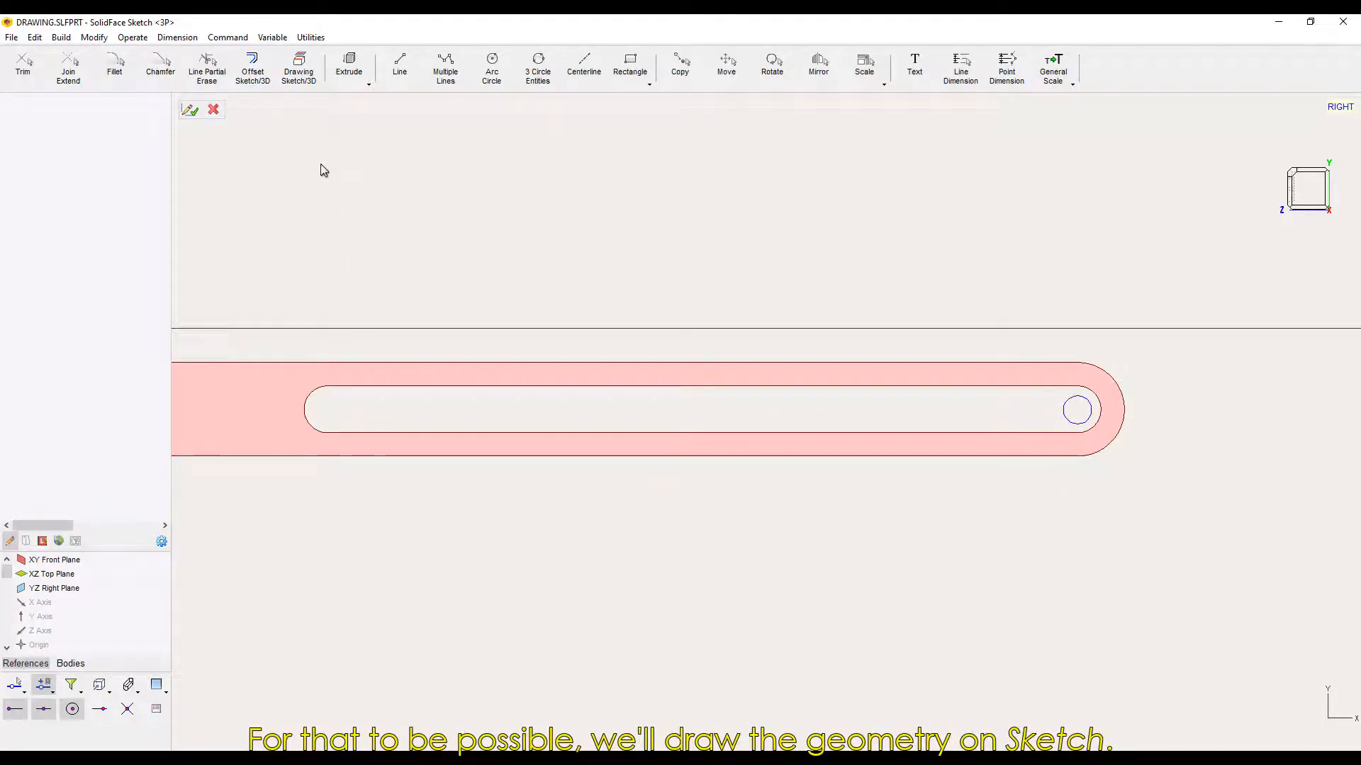
{"action": "left_click", "coordinate": [316, 64]}
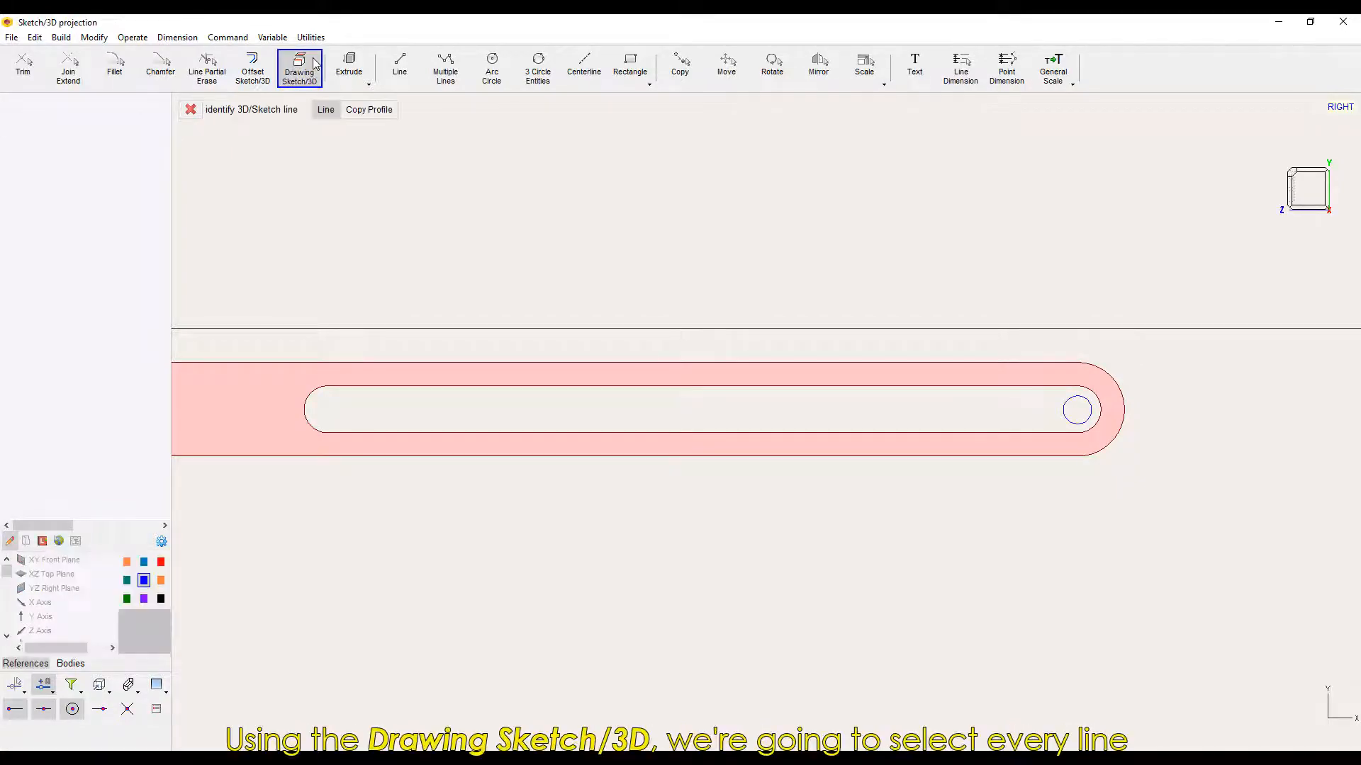
{"action": "left_click", "coordinate": [392, 387]}
{"action": "left_click", "coordinate": [312, 427]}
{"action": "left_click", "coordinate": [353, 433]}
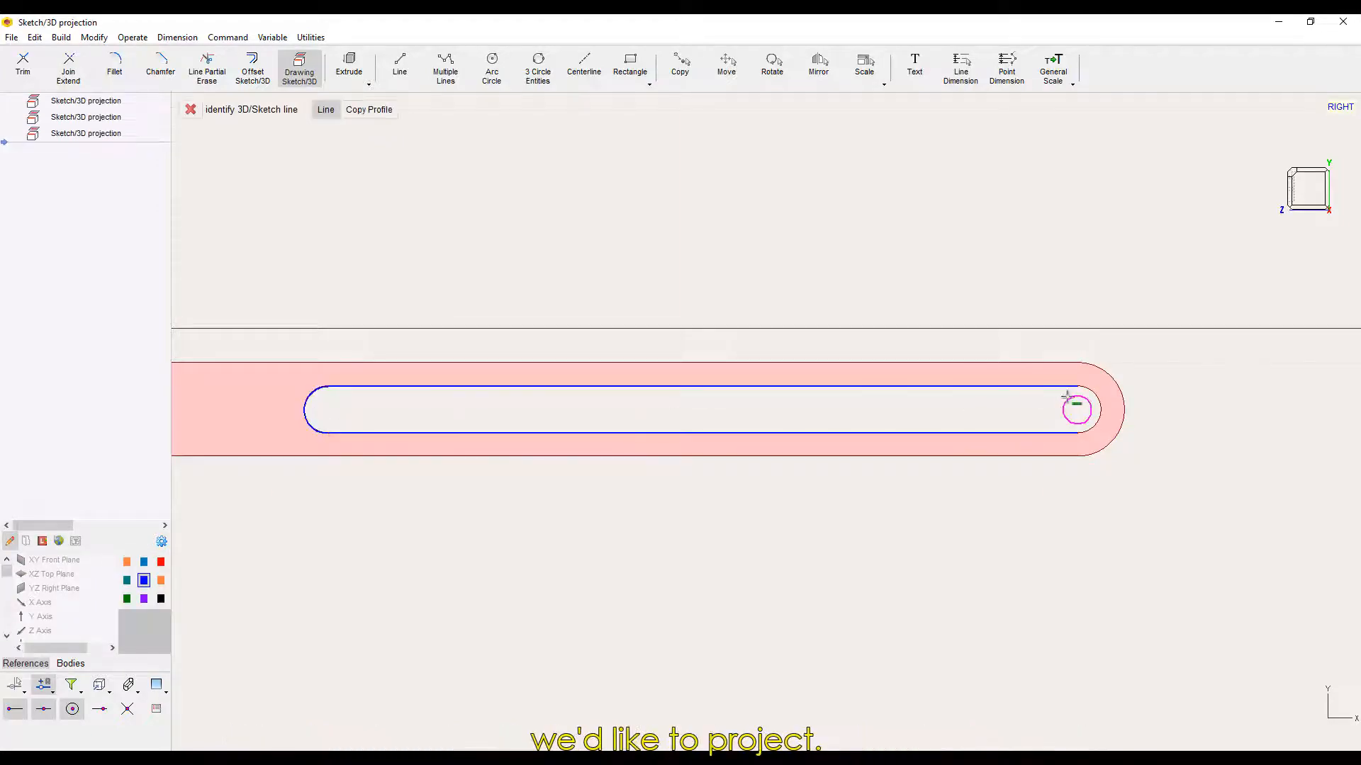
{"action": "left_click", "coordinate": [1104, 419]}
{"action": "left_click", "coordinate": [191, 110]}
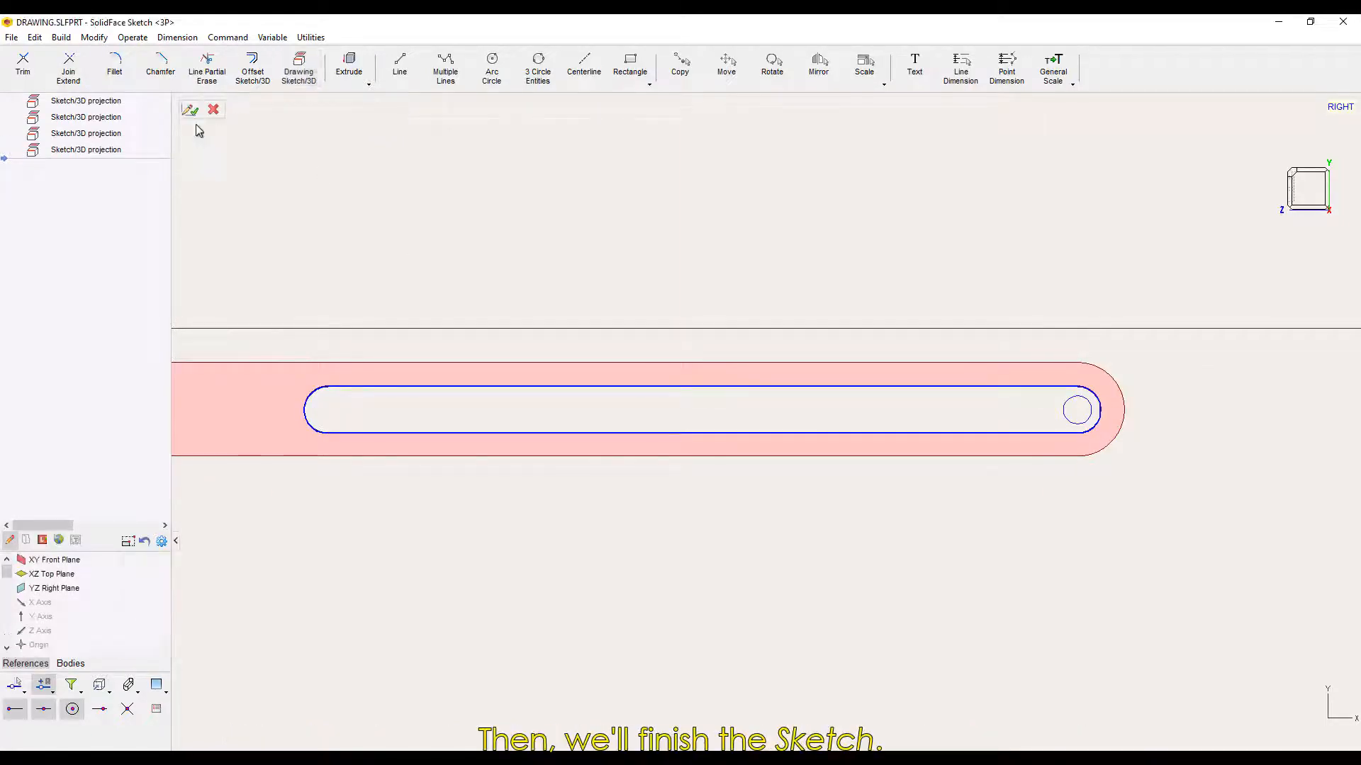
{"action": "left_click", "coordinate": [189, 111]}
- Extrude the projected slot profile as a boss by 2.5 in both directions, leaving the end circle as a through hole
{"action": "scroll", "coordinate": [826, 397], "scroll_direction": "down", "scroll_amount": 2}
{"action": "left_click", "coordinate": [169, 64]}
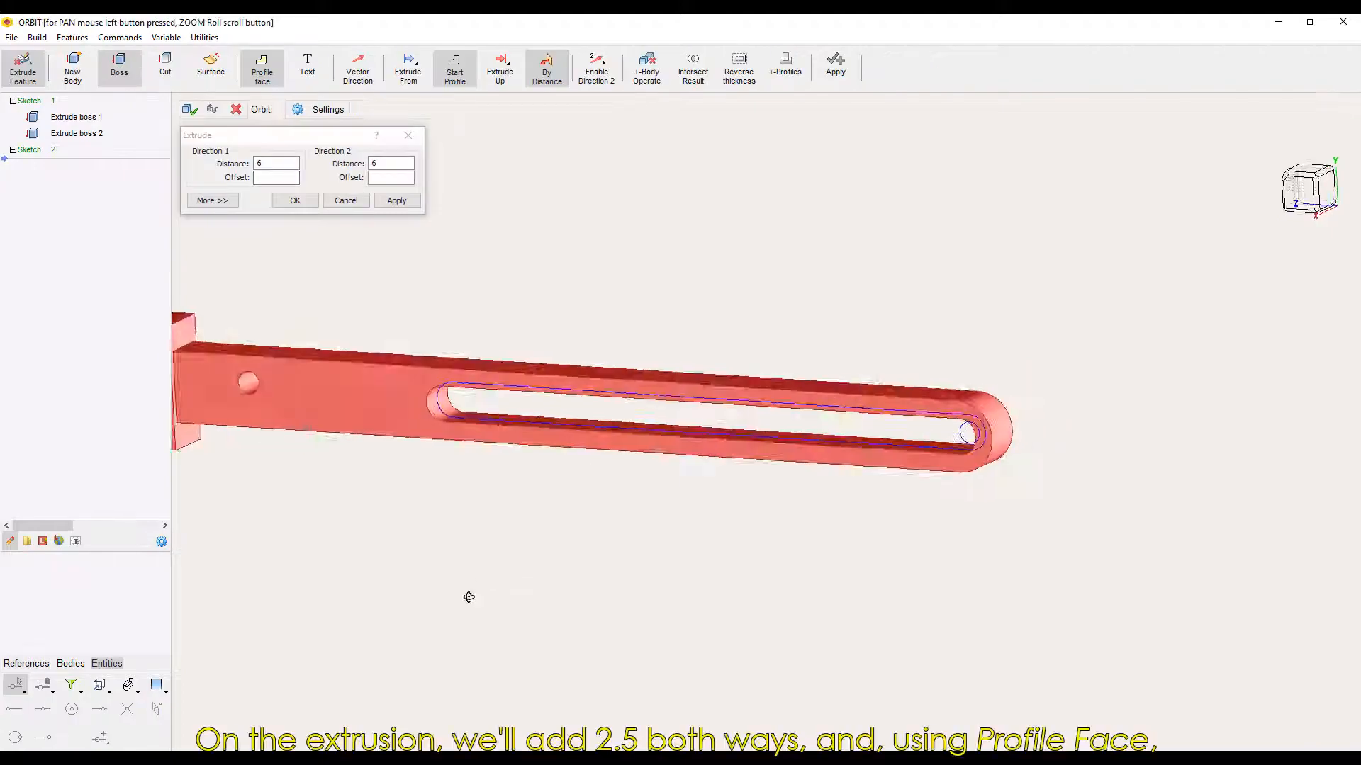
{"action": "double_click", "coordinate": [272, 163]}
{"action": "type", "text": "2.5"}
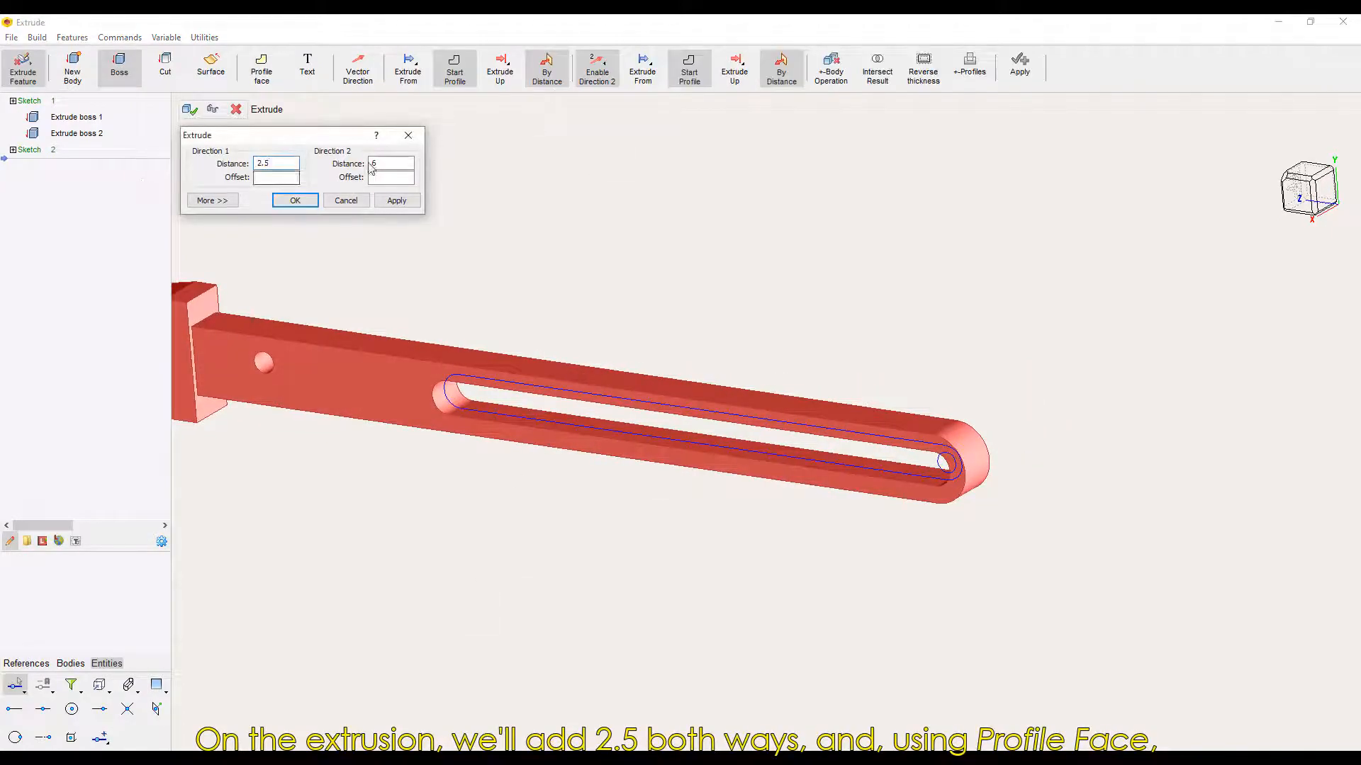
{"action": "type", "text": "2.5"}
{"action": "left_click", "coordinate": [261, 67]}
{"action": "left_click", "coordinate": [540, 425]}
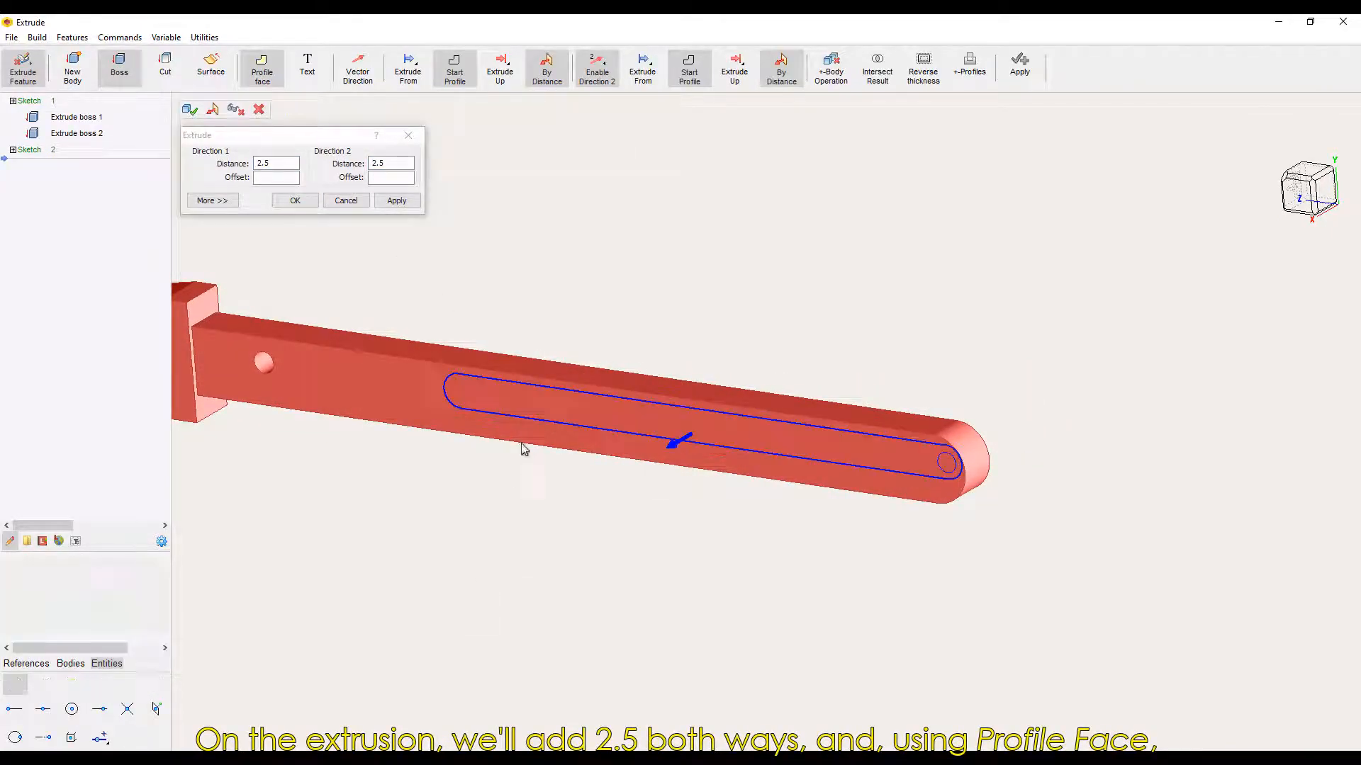
{"action": "left_click", "coordinate": [246, 67]}
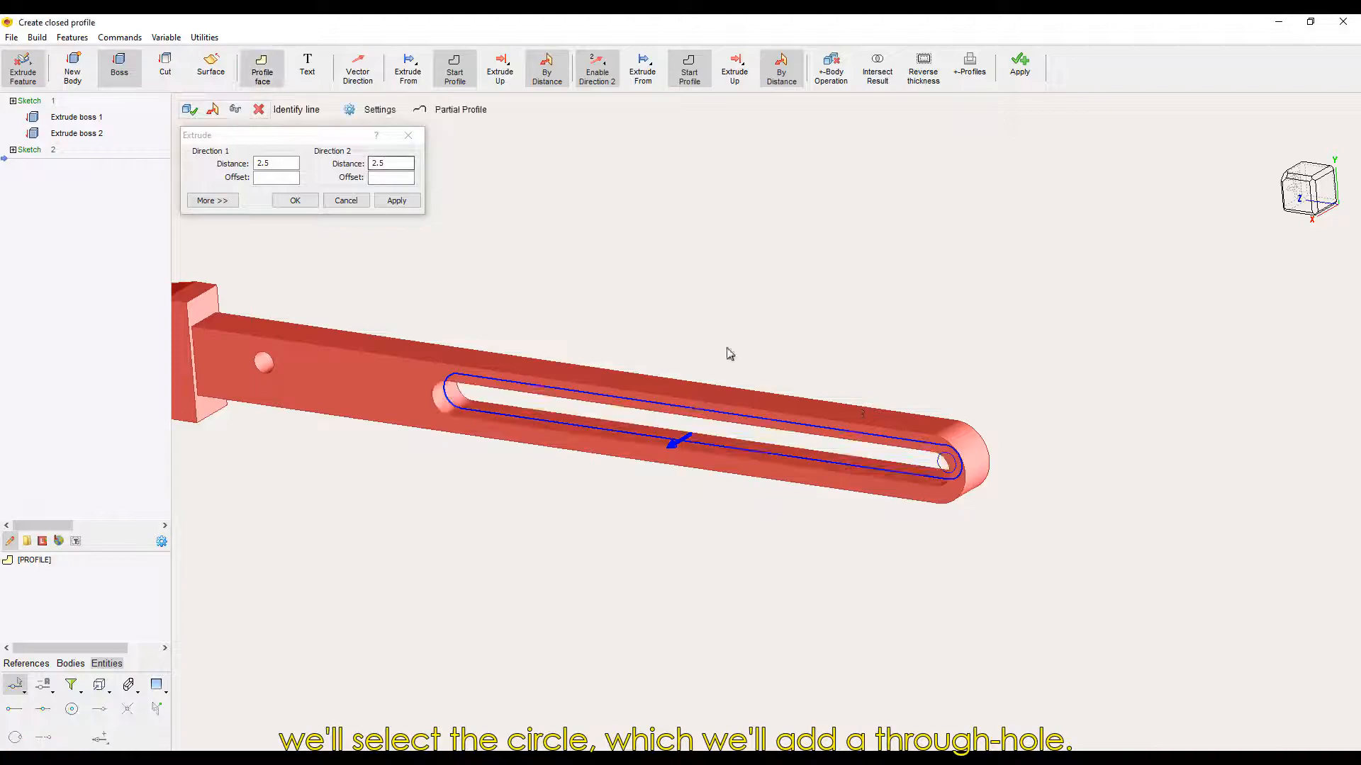
{"action": "left_click", "coordinate": [941, 470]}
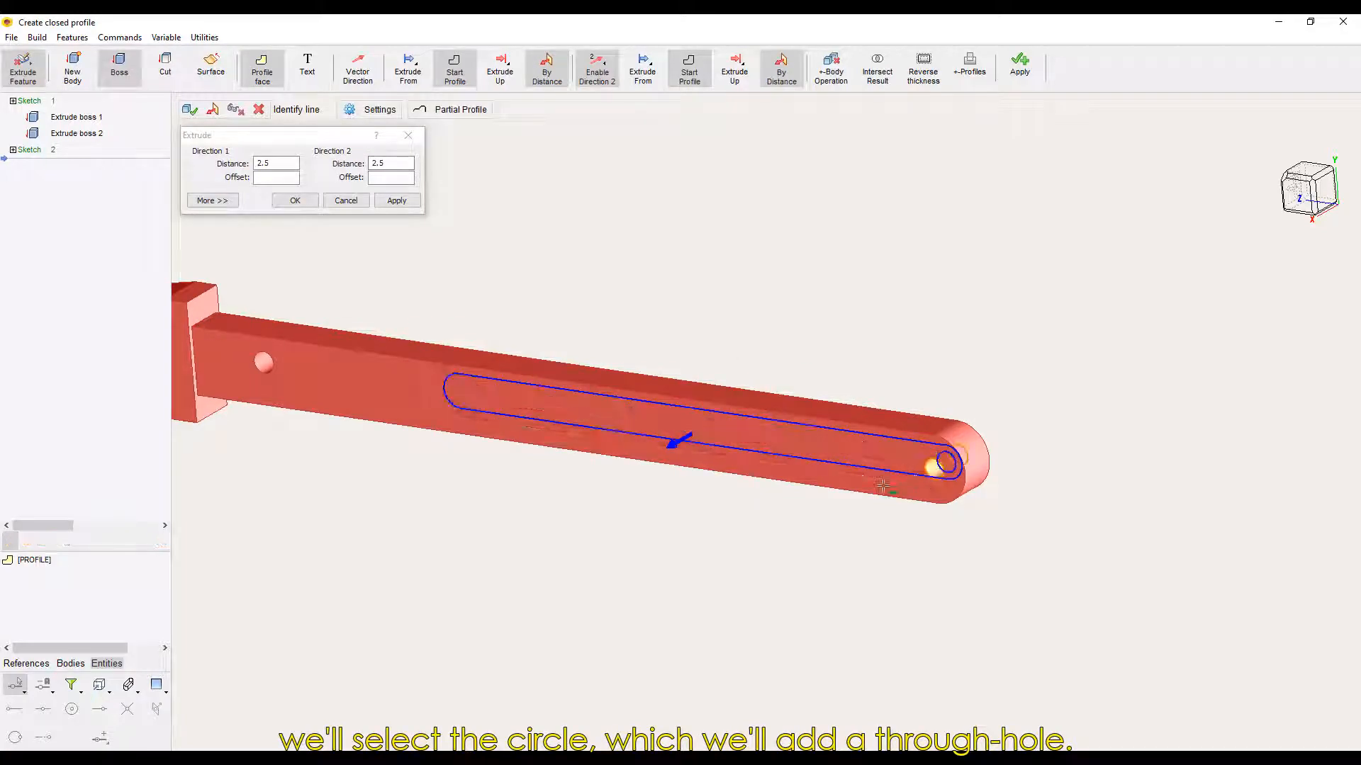
{"action": "left_click", "coordinate": [306, 198]}
{"action": "left_click", "coordinate": [237, 114]}
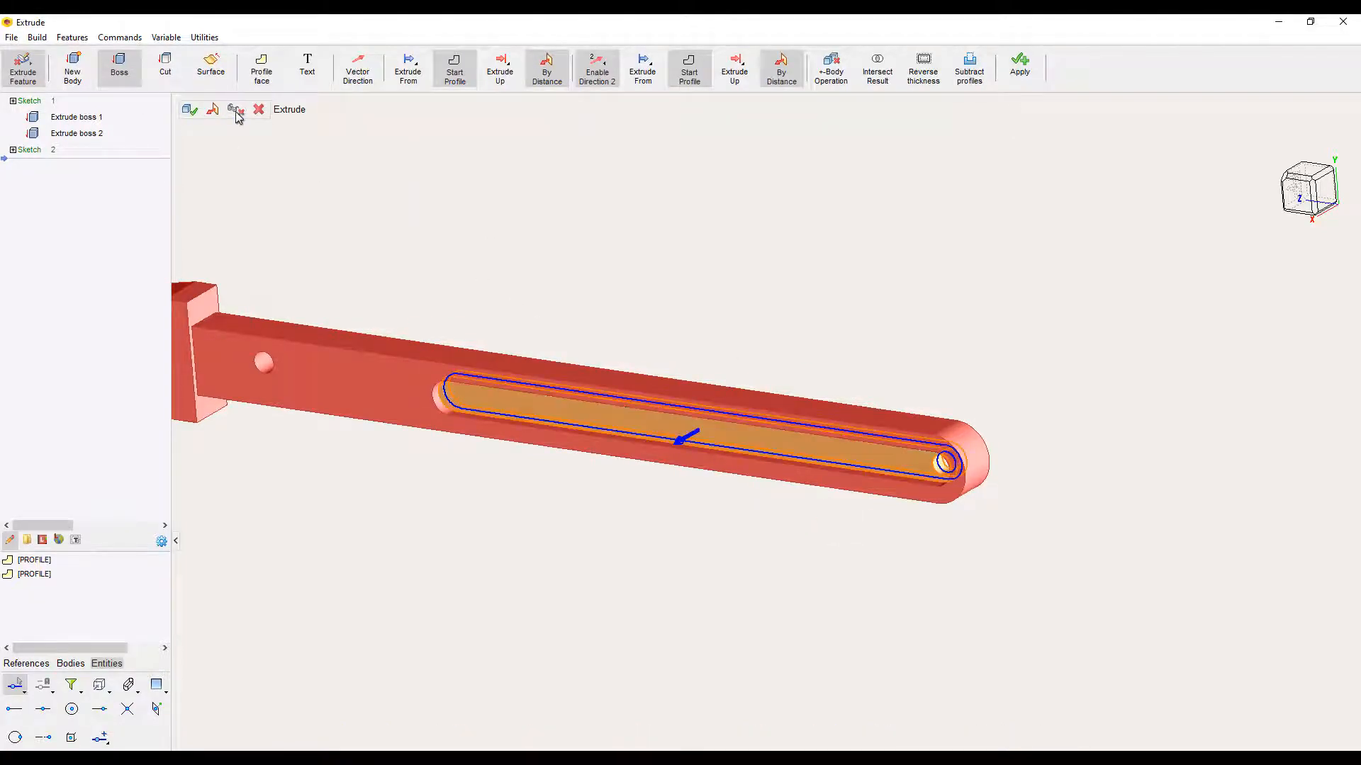
{"action": "left_click", "coordinate": [190, 113]}
- Chamfer the lower edge where the rod meets the head with a distance of 7.5 and an angle of 50
{"action": "mouse_move", "coordinate": [758, 539]}
{"action": "middle_mouse_down"}
{"action": "mouse_move", "coordinate": [806, 544]}
{"action": "mouse_move", "coordinate": [516, 534]}
{"action": "mouse_move", "coordinate": [313, 632]}
{"action": "mouse_move", "coordinate": [796, 577]}
{"action": "mouse_move", "coordinate": [769, 680]}
{"action": "mouse_move", "coordinate": [988, 540]}
{"action": "middle_mouse_up"}
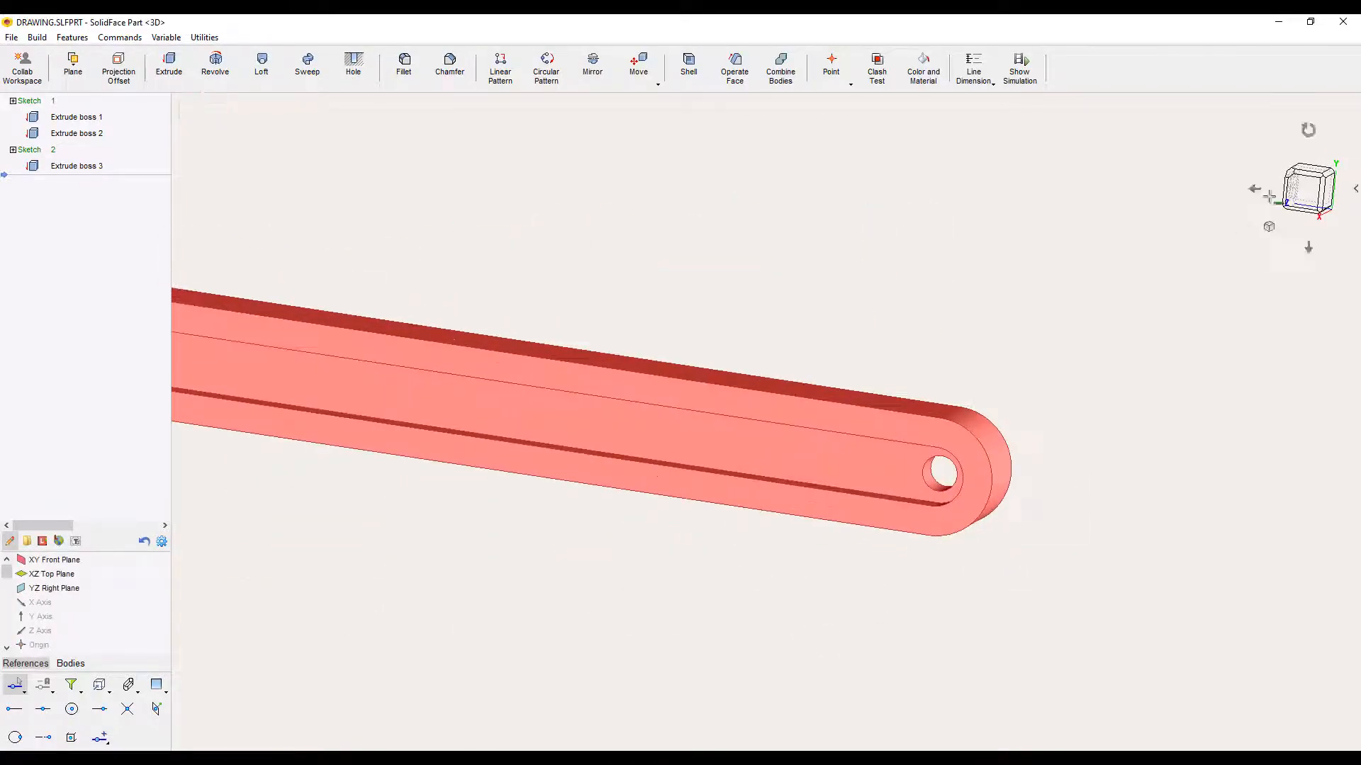
{"action": "left_click", "coordinate": [1269, 197]}
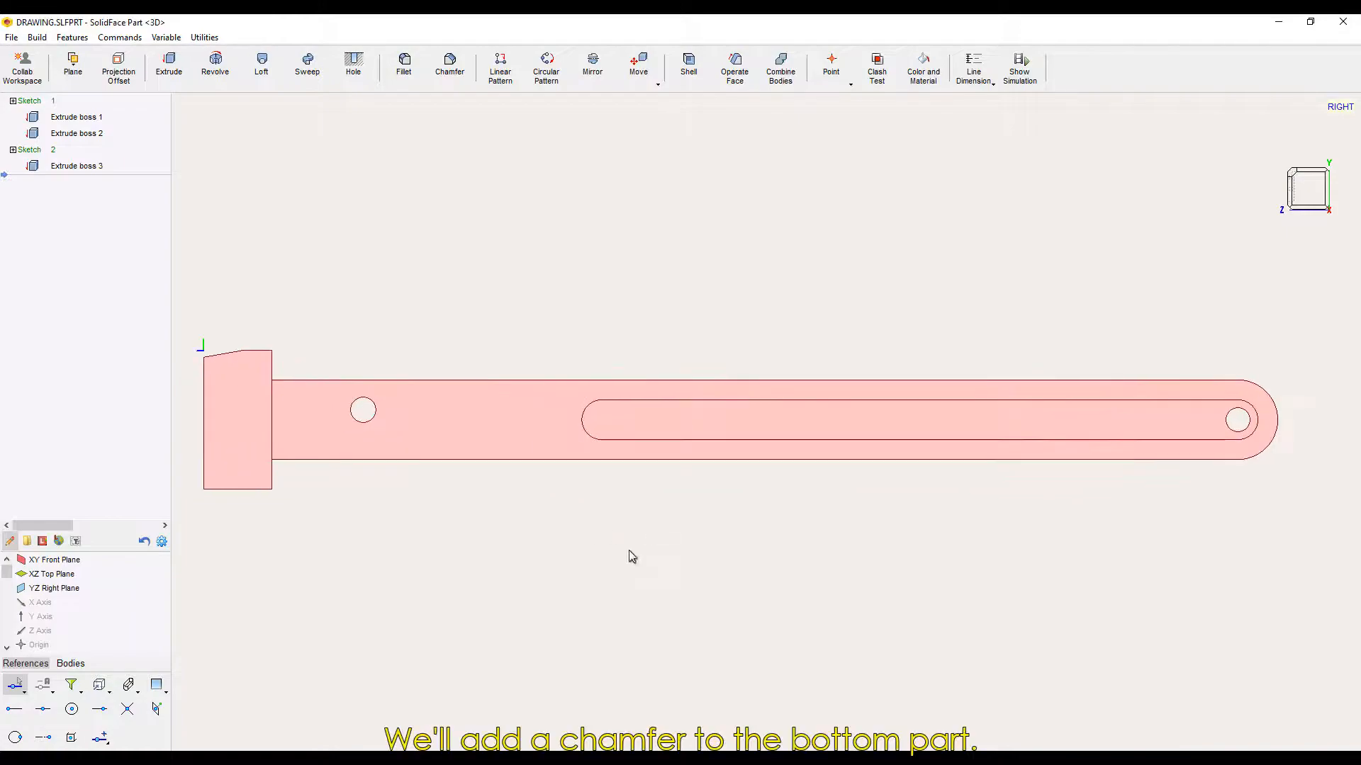
{"action": "left_click", "coordinate": [464, 78]}
{"action": "left_click", "coordinate": [248, 166]}
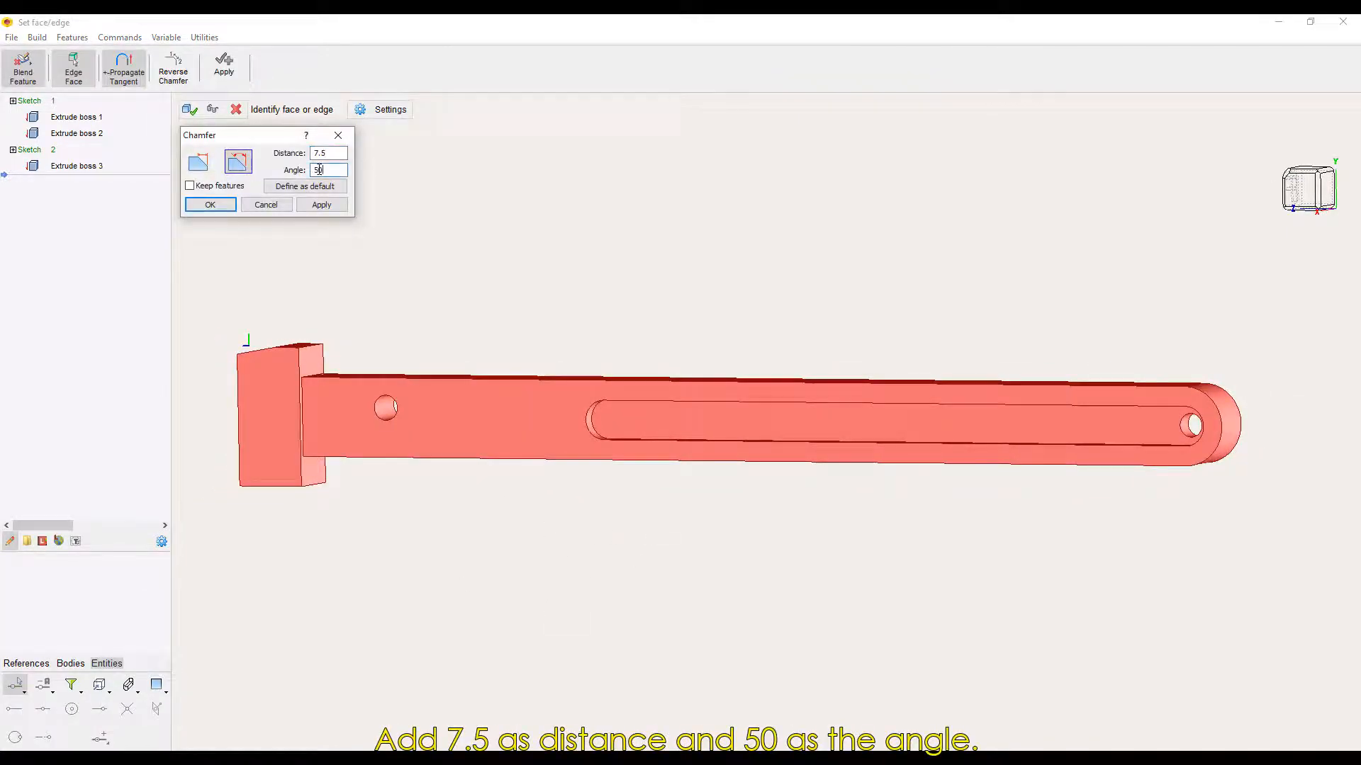
{"action": "scroll", "coordinate": [365, 538], "scroll_direction": "up", "scroll_amount": 2}
{"action": "middle_click_drag", "start_coordinate": [364, 538], "coordinate": [300, 567]}
{"action": "left_click", "coordinate": [231, 204]}
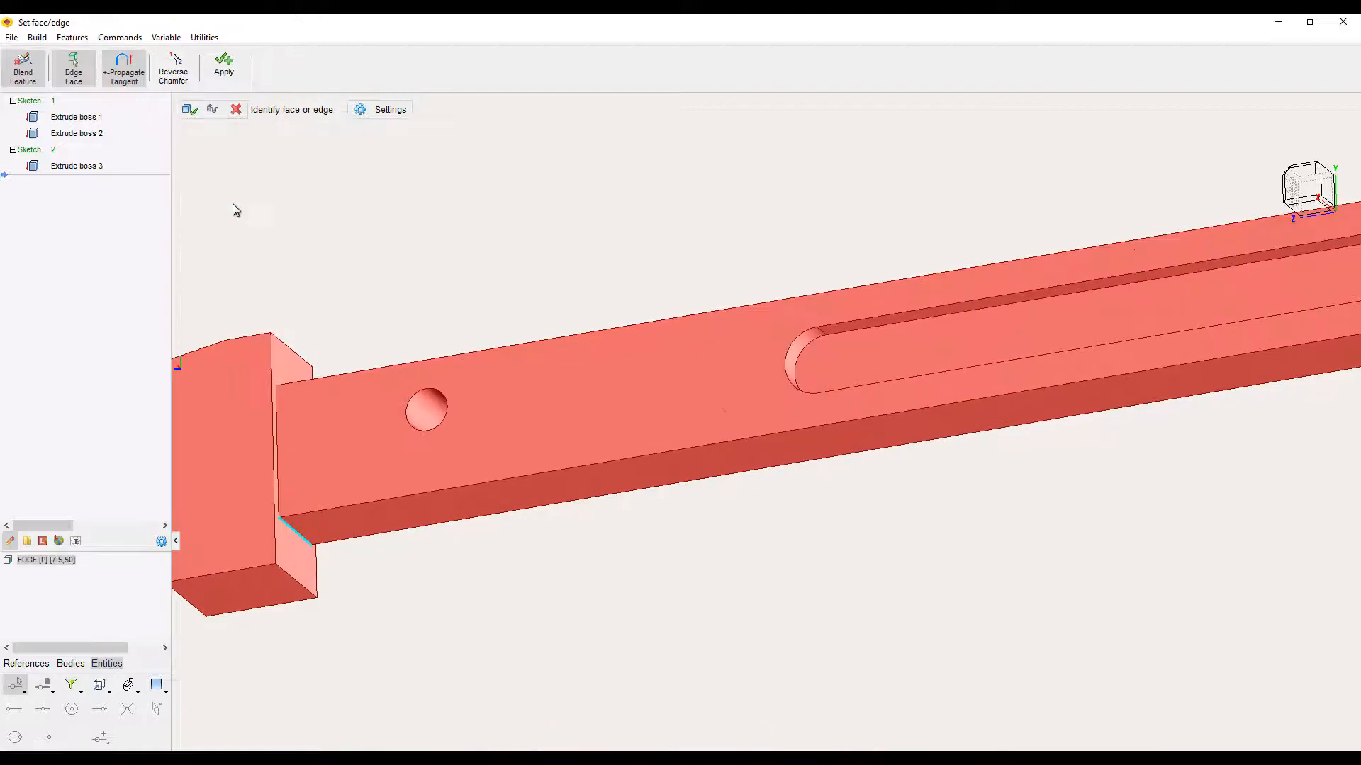
{"action": "left_click", "coordinate": [192, 114]}
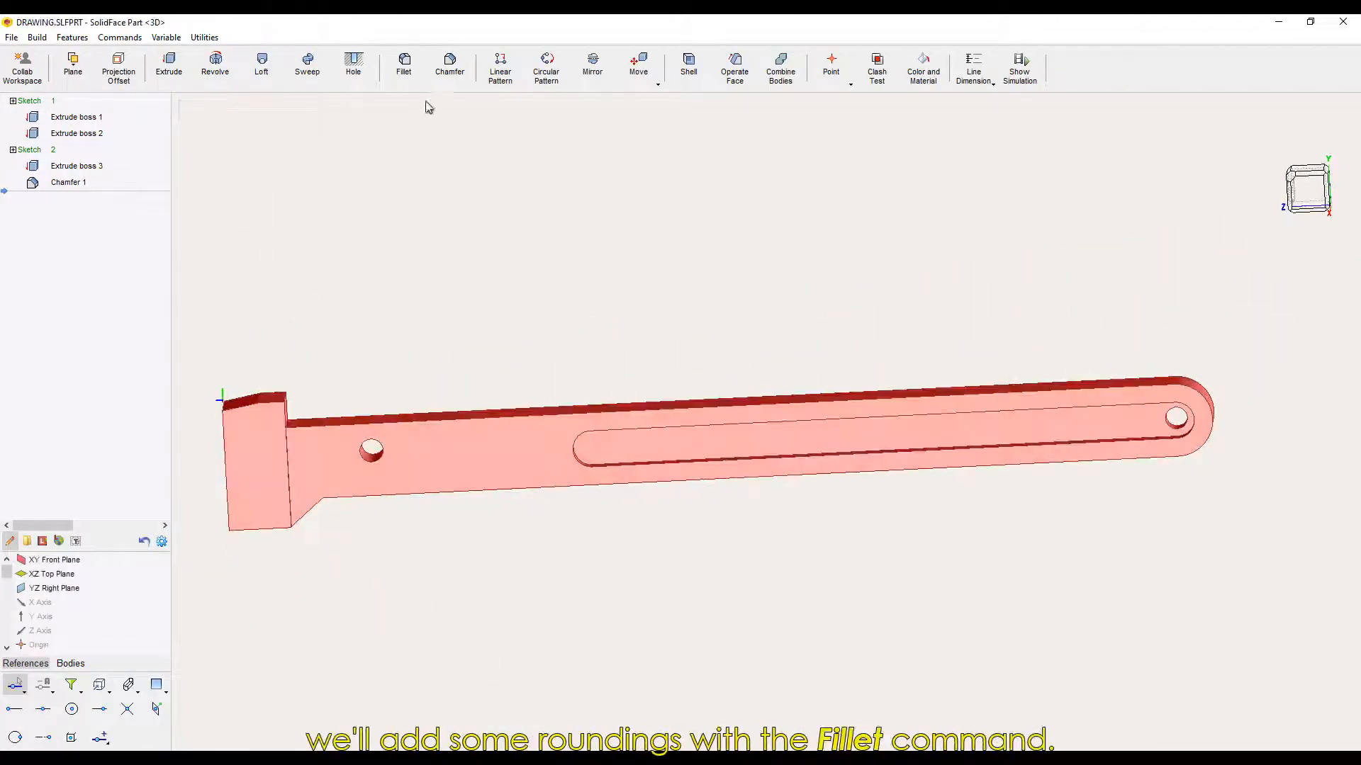
- Fillet the upper edge where the rod meets the head with a radius of 8
{"action": "left_click", "coordinate": [407, 66]}
{"action": "left_click", "coordinate": [383, 109]}
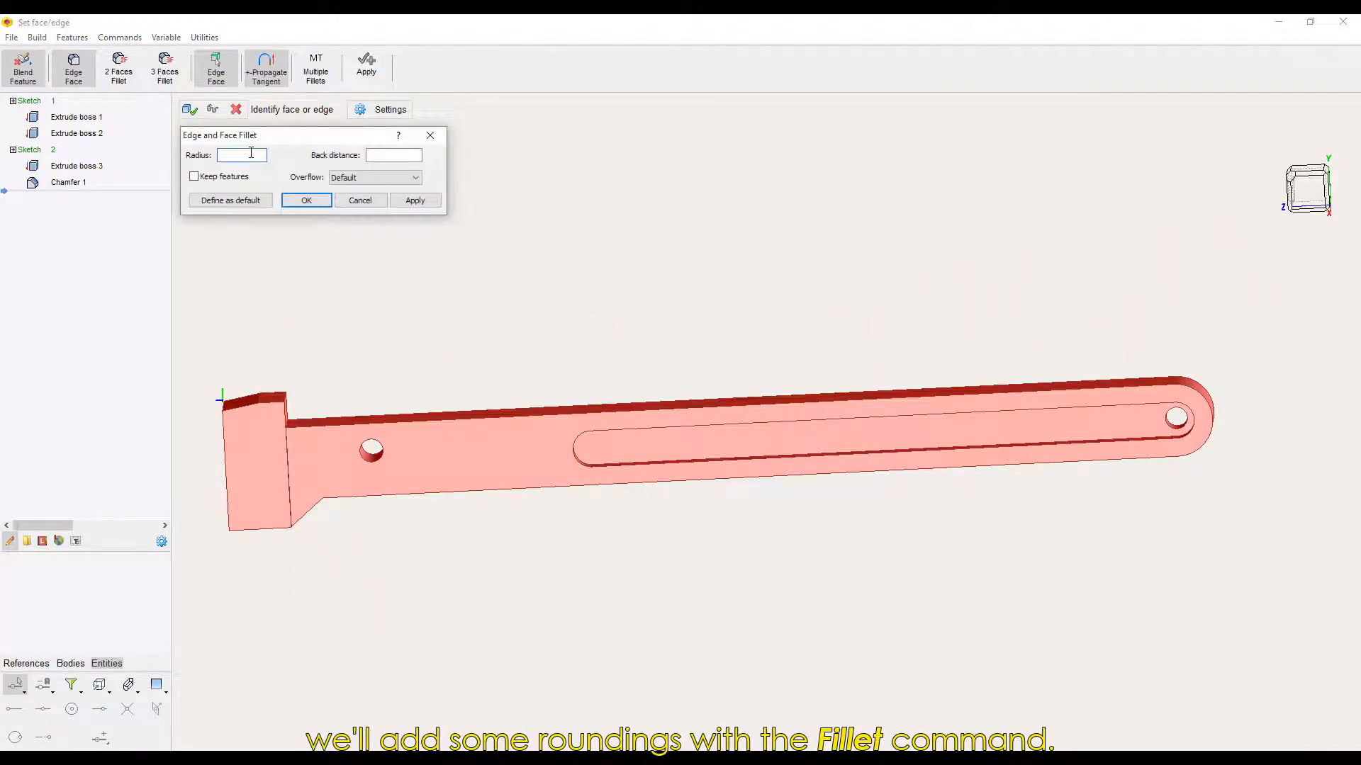
{"action": "type", "text": "8"}
{"action": "middle_click_drag", "start_coordinate": [366, 356], "coordinate": [313, 413]}
{"action": "scroll", "coordinate": [313, 413], "scroll_direction": "up", "scroll_amount": 3}
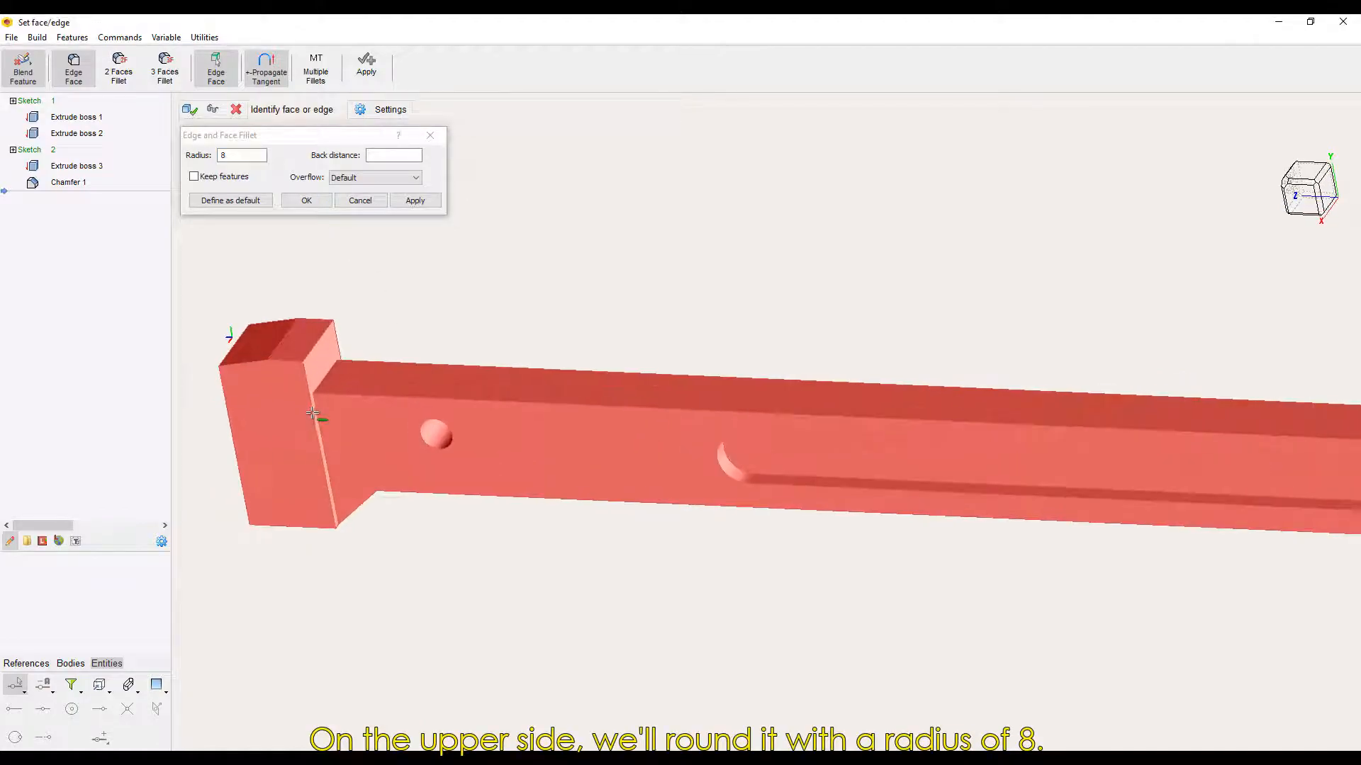
{"action": "scroll", "coordinate": [313, 413], "scroll_direction": "up", "scroll_amount": 2}
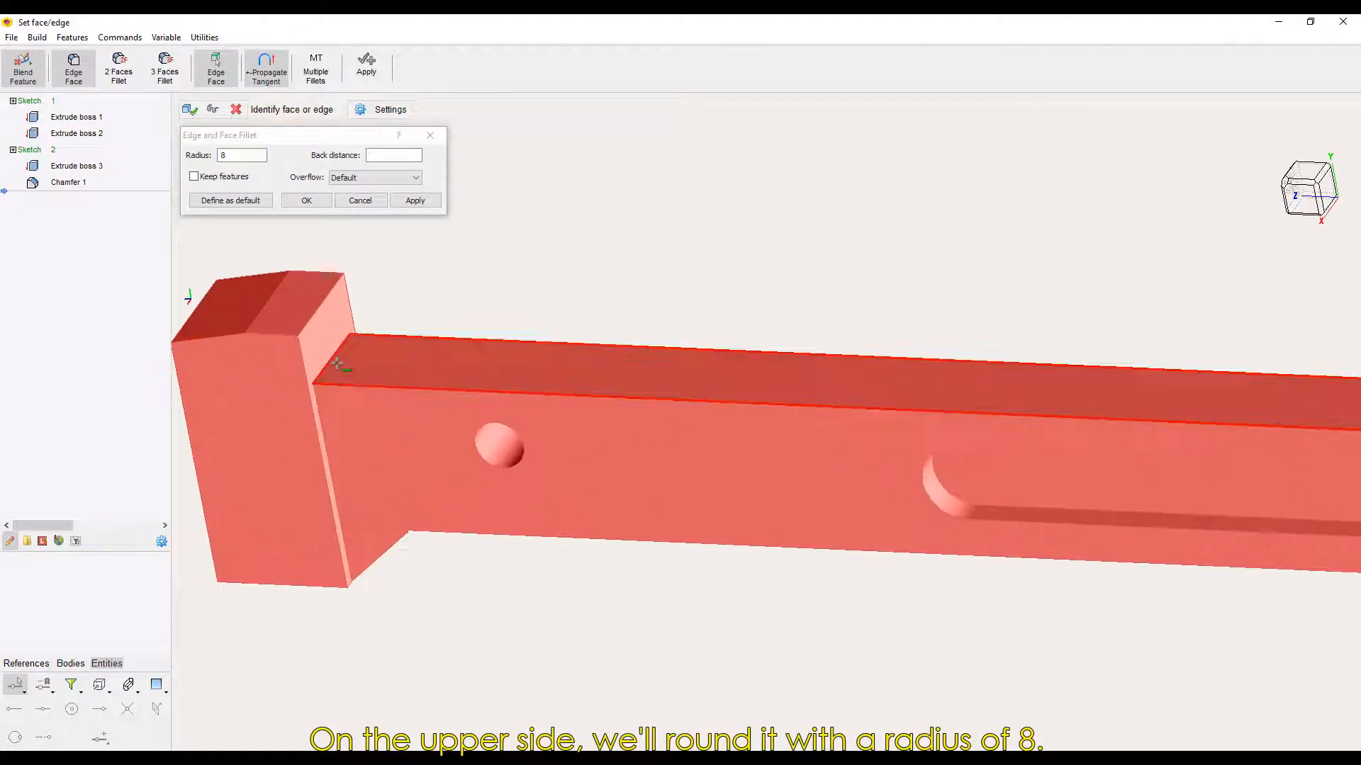
{"action": "left_click", "coordinate": [300, 201]}
{"action": "left_click", "coordinate": [192, 110]}
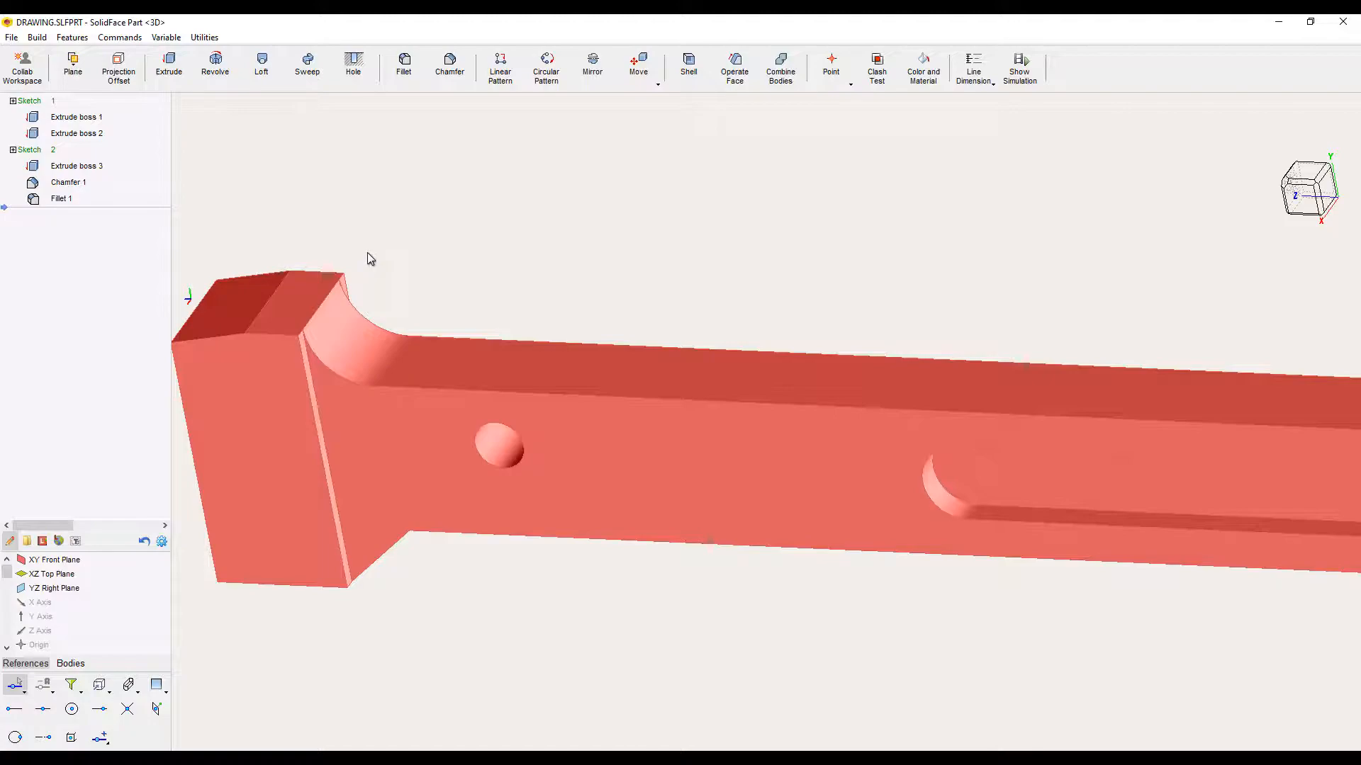
- Fillet the side edges between the head and the rod on both faces with a radius of 1.5
{"action": "left_click", "coordinate": [402, 82]}
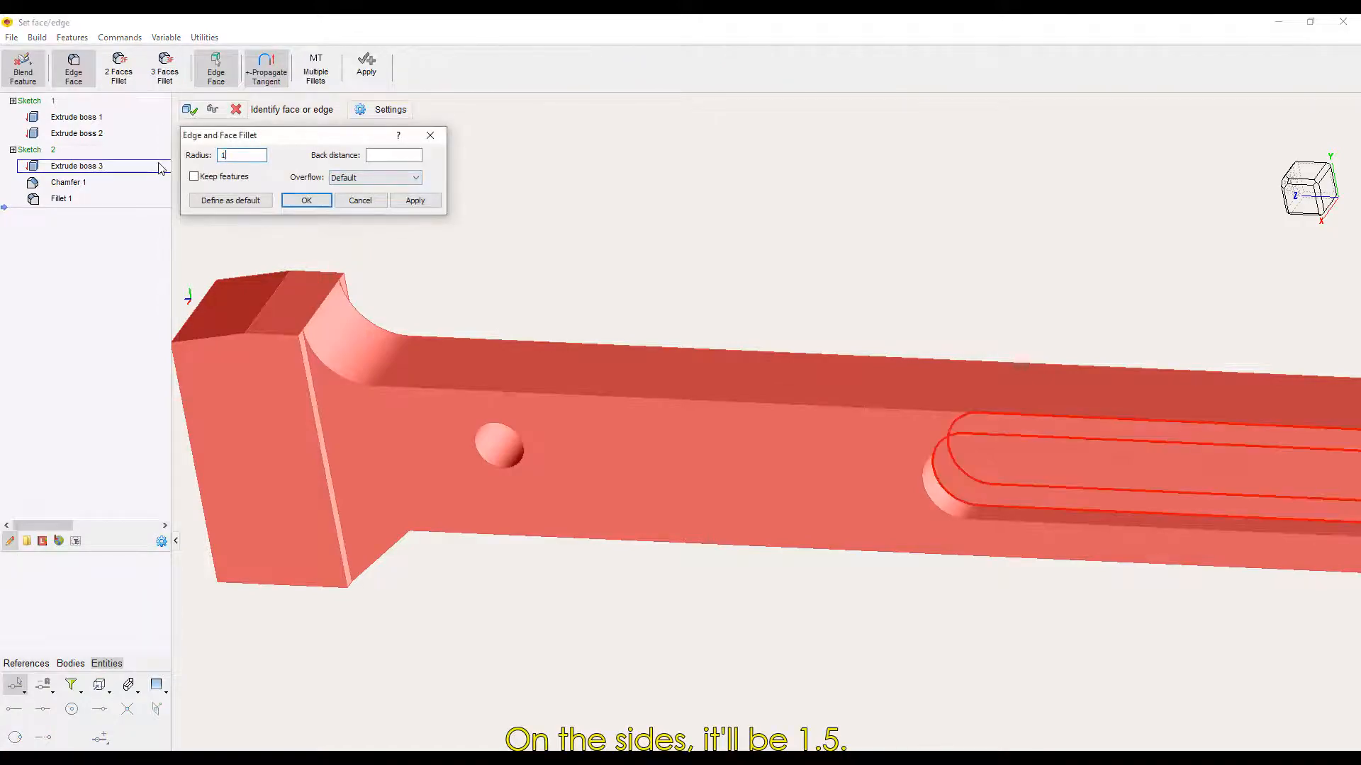
{"action": "scroll", "coordinate": [326, 445], "scroll_direction": "up", "scroll_amount": 4}
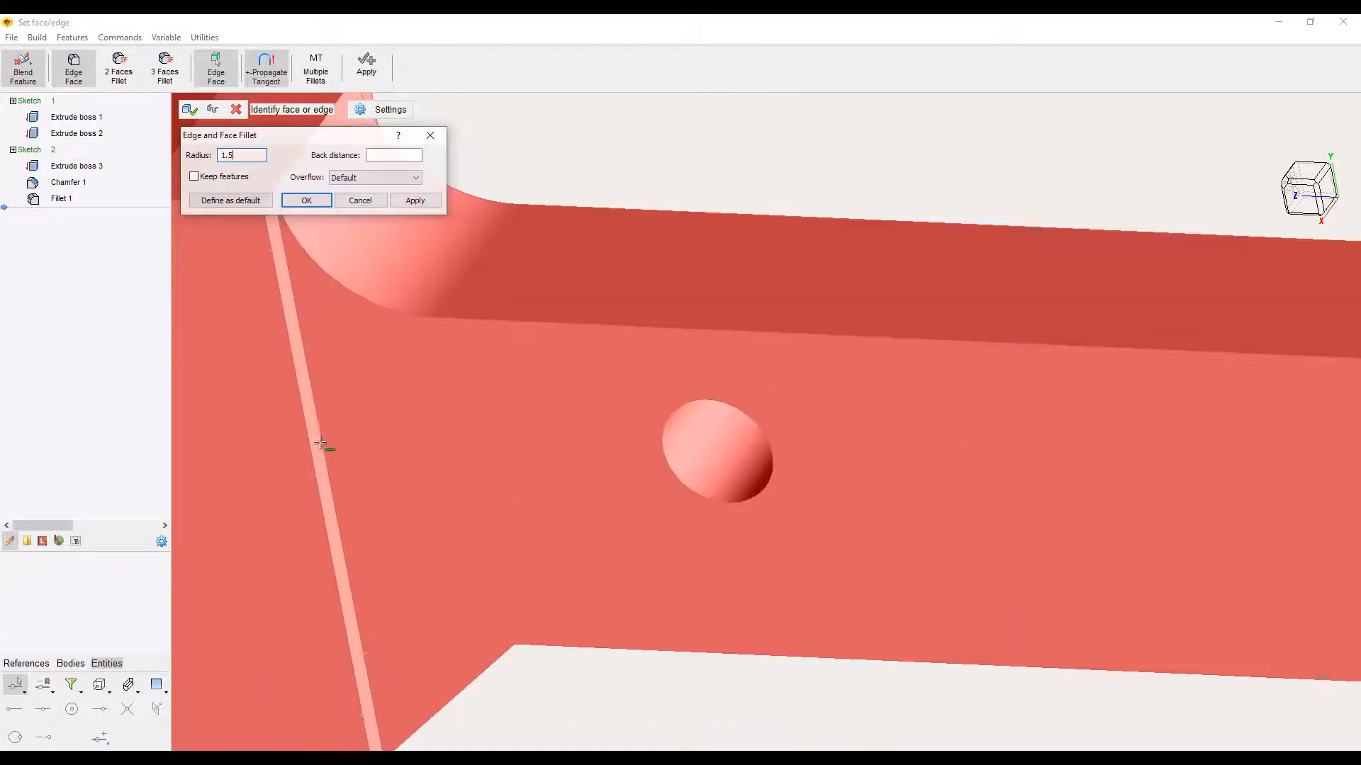
{"action": "left_click", "coordinate": [326, 441]}
{"action": "scroll", "coordinate": [425, 454], "scroll_direction": "down", "scroll_amount": 5}
{"action": "middle_click_drag", "start_coordinate": [496, 439], "coordinate": [921, 300]}
{"action": "scroll", "coordinate": [872, 306], "scroll_direction": "up", "scroll_amount": 5}
{"action": "left_click", "coordinate": [755, 352]}
{"action": "scroll", "coordinate": [723, 353], "scroll_direction": "down", "scroll_amount": 2}
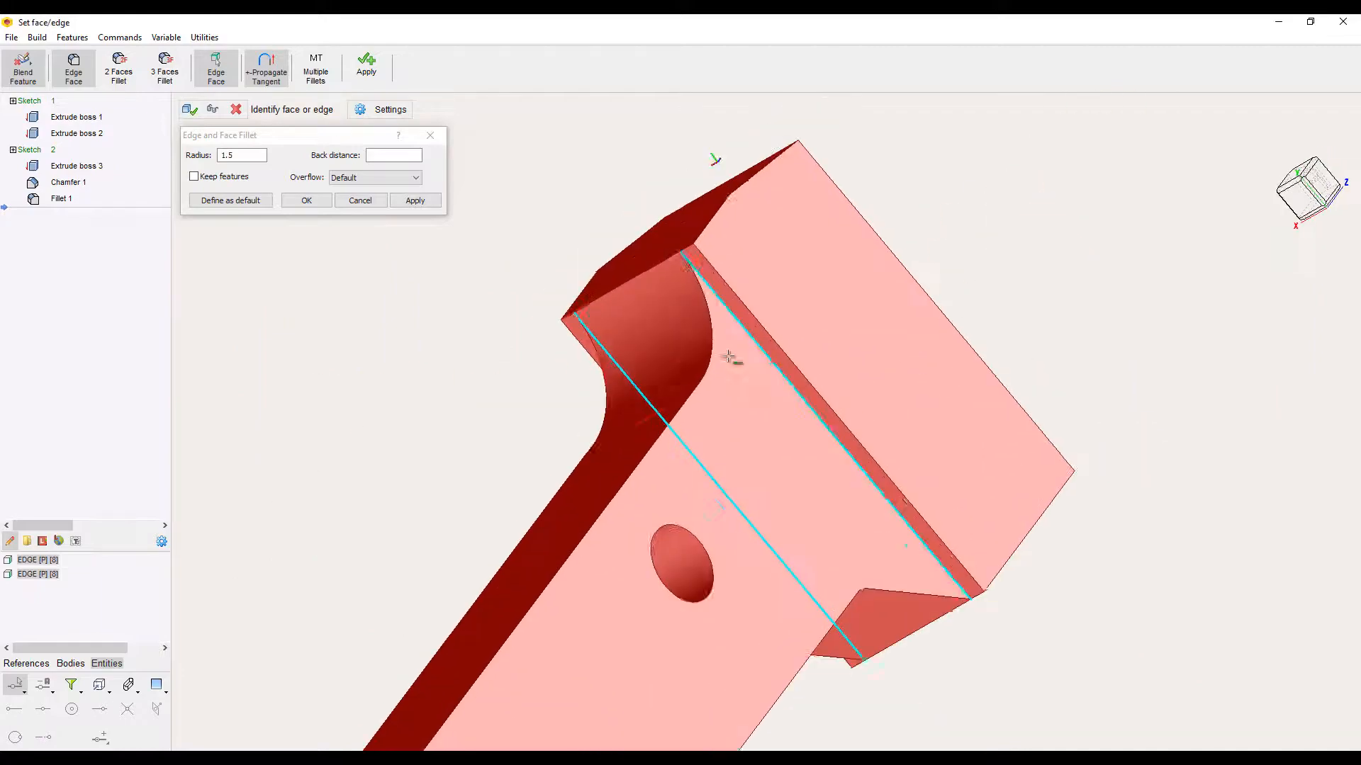
{"action": "left_click", "coordinate": [192, 117]}
- Examine the head and its filleted junction with the rod from several angles
{"action": "middle_click_drag", "start_coordinate": [603, 425], "coordinate": [212, 549]}
{"action": "scroll", "coordinate": [197, 555], "scroll_direction": "down", "scroll_amount": 3}
{"action": "scroll", "coordinate": [303, 586], "scroll_direction": "up", "scroll_amount": 3}
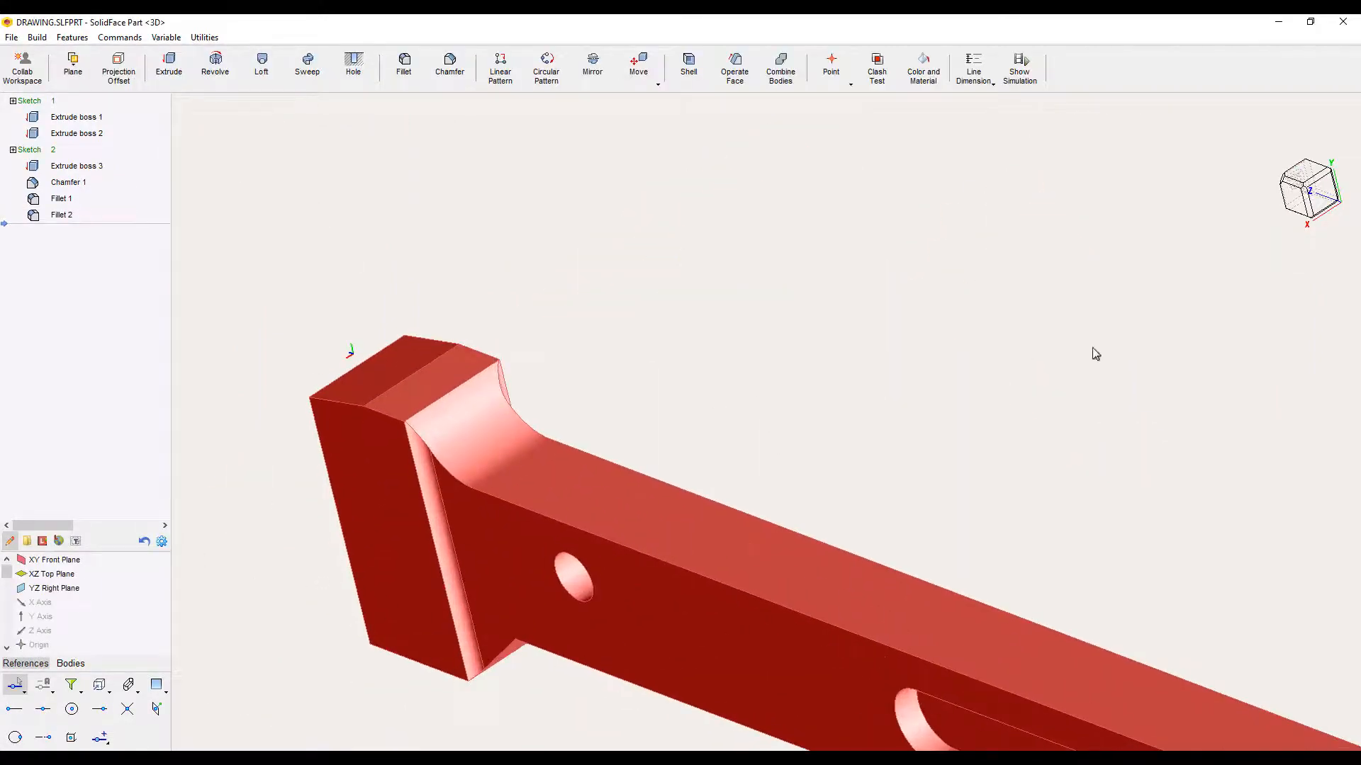
{"action": "scroll", "coordinate": [1014, 567], "scroll_direction": "down", "scroll_amount": 4}
{"action": "middle_click_drag", "start_coordinate": [1014, 574], "coordinate": [943, 628]}
{"action": "scroll", "coordinate": [507, 587], "scroll_direction": "down", "scroll_amount": 3}
{"action": "scroll", "coordinate": [800, 631], "scroll_direction": "up", "scroll_amount": 3}
{"action": "middle_click_drag", "start_coordinate": [787, 624], "coordinate": [414, 647]}
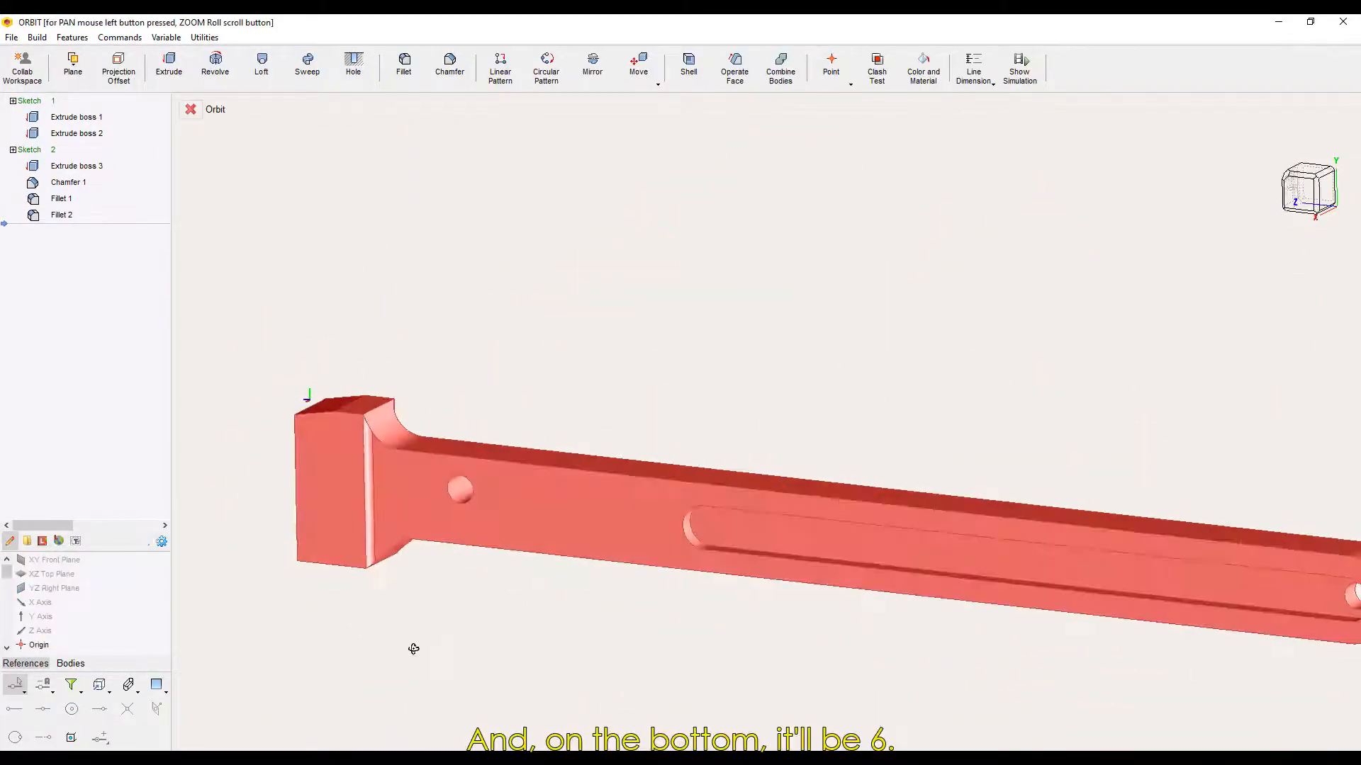
- Fillet the lower edge where the angled face under the head meets the rod with a radius of 6
{"action": "scroll", "coordinate": [457, 560], "scroll_direction": "up", "scroll_amount": 2}
{"action": "left_click", "coordinate": [403, 64]}
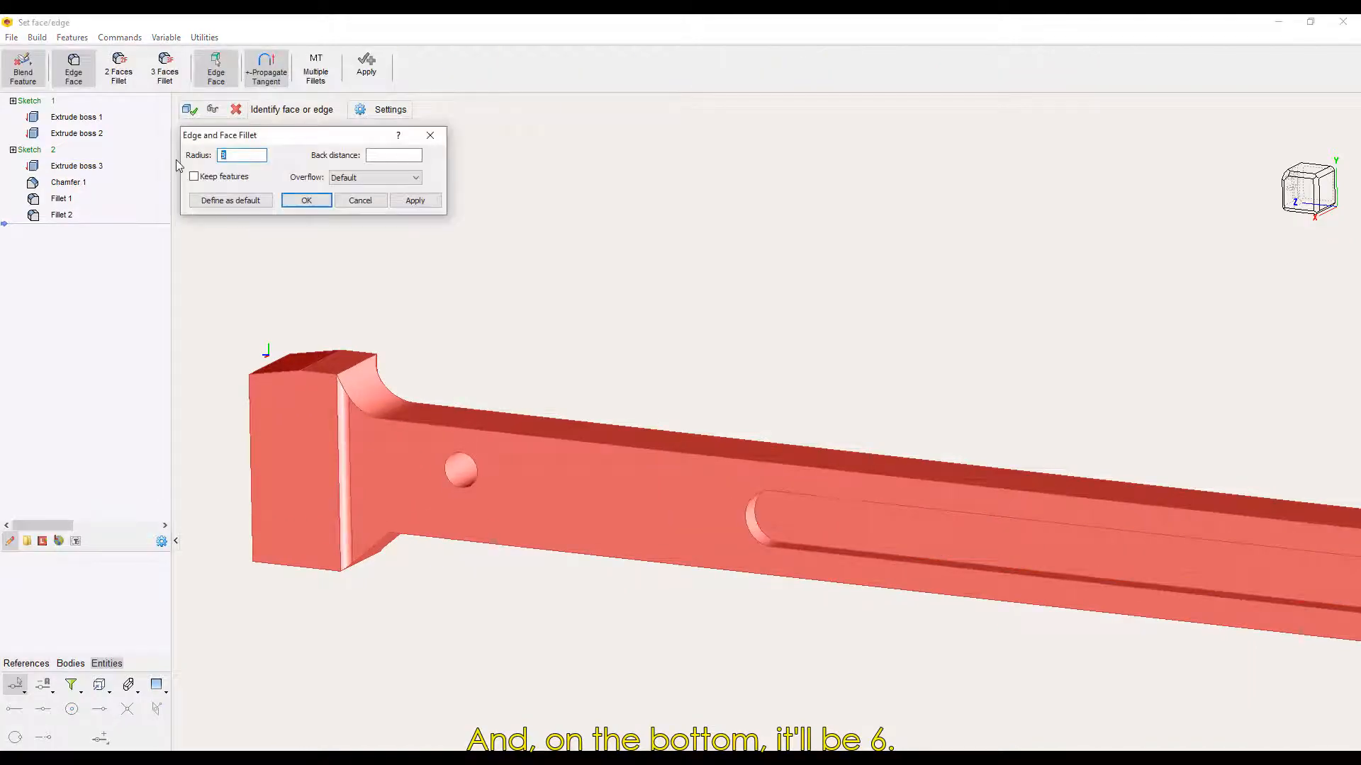
{"action": "middle_click_drag", "start_coordinate": [489, 509], "coordinate": [525, 471]}
{"action": "scroll", "coordinate": [388, 668], "scroll_direction": "up", "scroll_amount": 3}
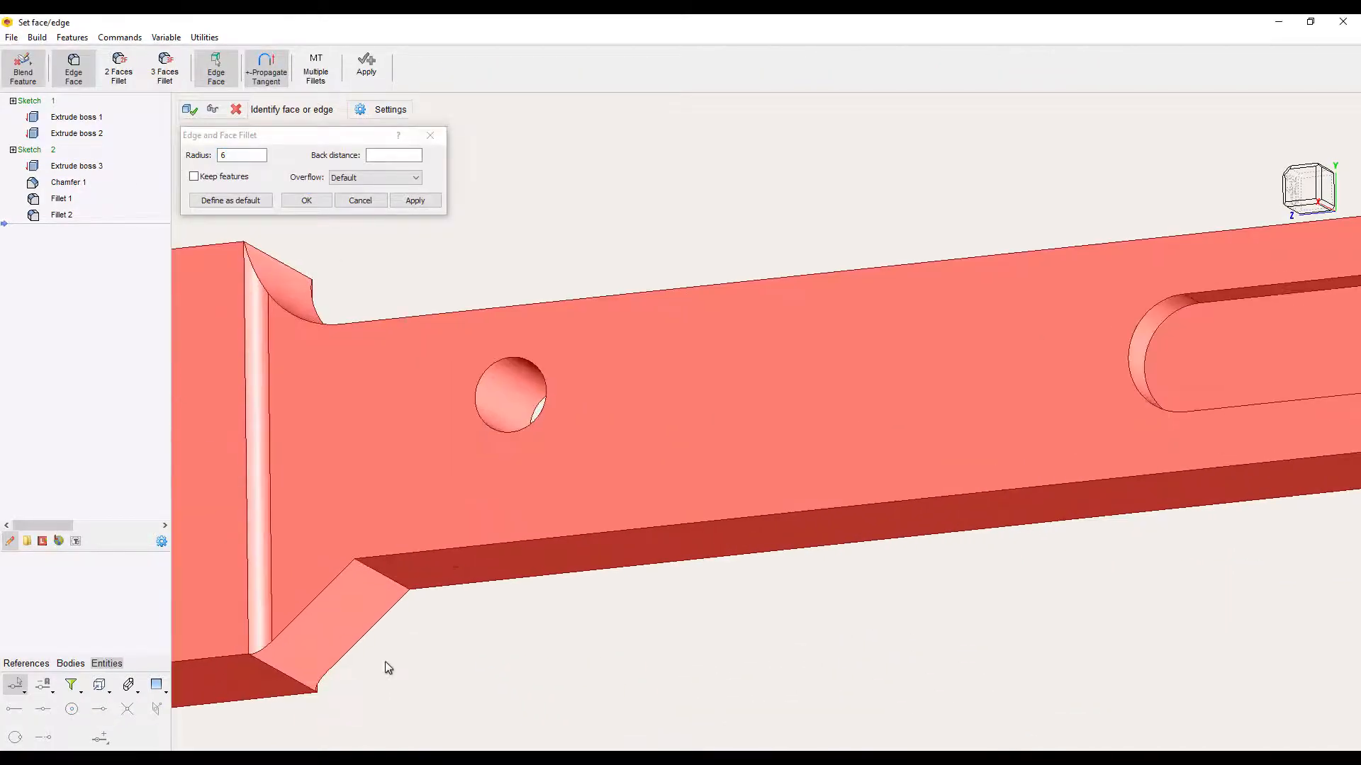
{"action": "left_click", "coordinate": [389, 580]}
{"action": "left_click", "coordinate": [192, 110]}
{"action": "scroll", "coordinate": [460, 567], "scroll_direction": "down", "scroll_amount": 1}
{"action": "middle_click_drag", "start_coordinate": [462, 584], "coordinate": [480, 633]}
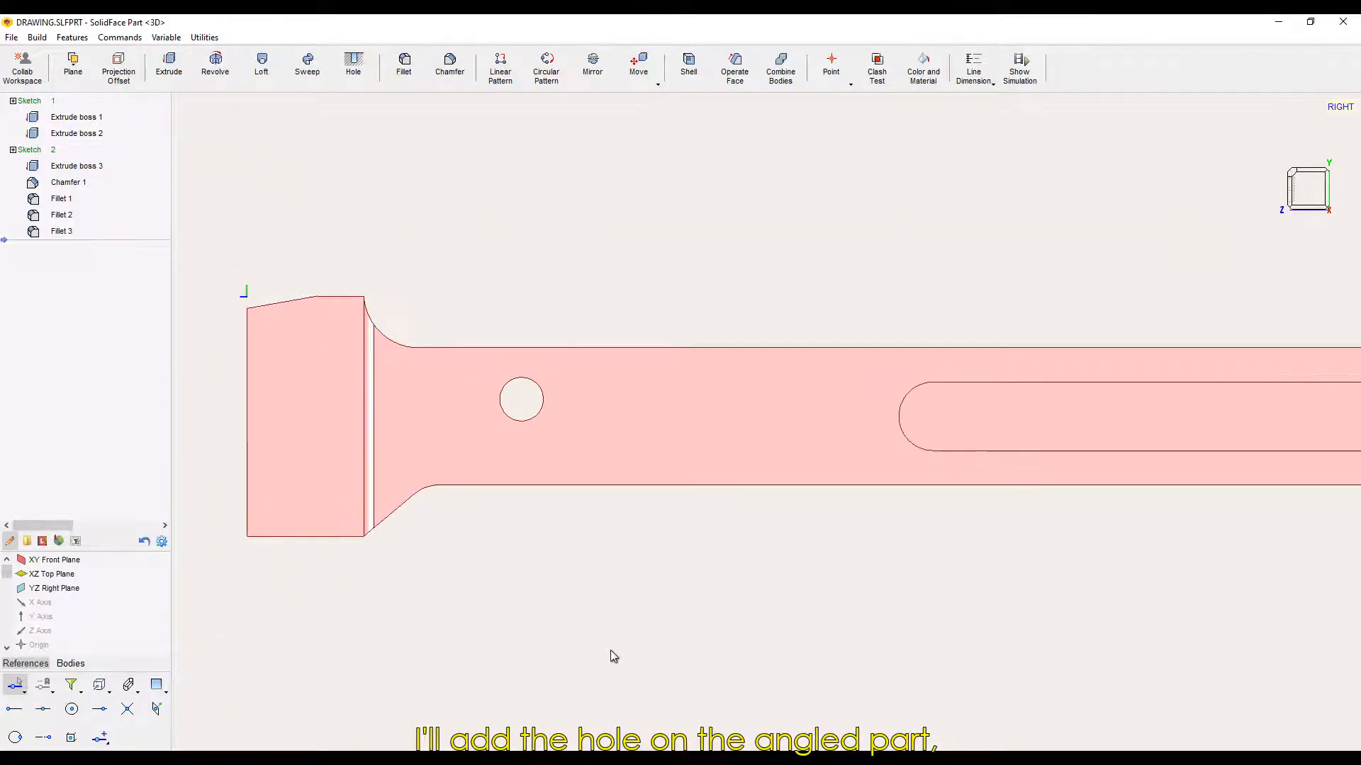
{"action": "middle_click_drag", "start_coordinate": [611, 652], "coordinate": [520, 606]}
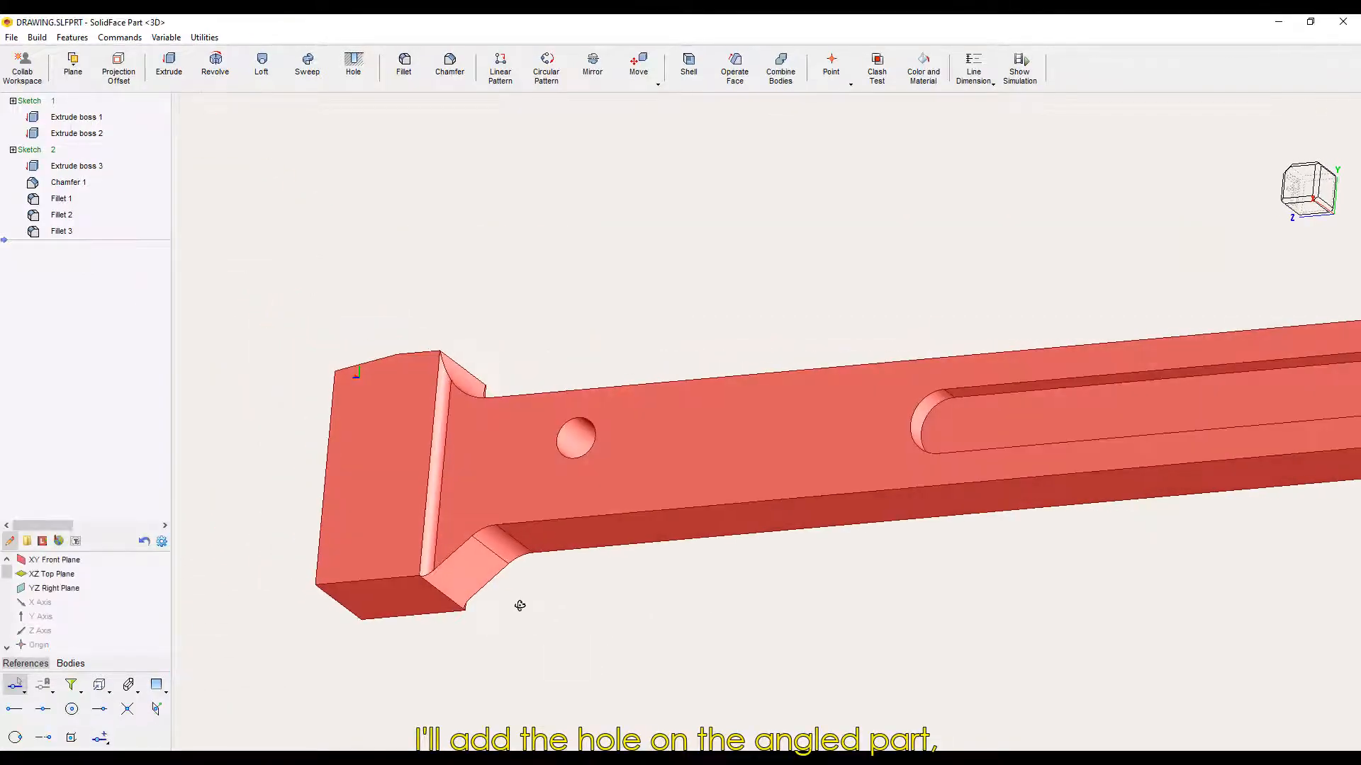
{"action": "scroll", "coordinate": [521, 609], "scroll_direction": "up", "scroll_amount": 2}
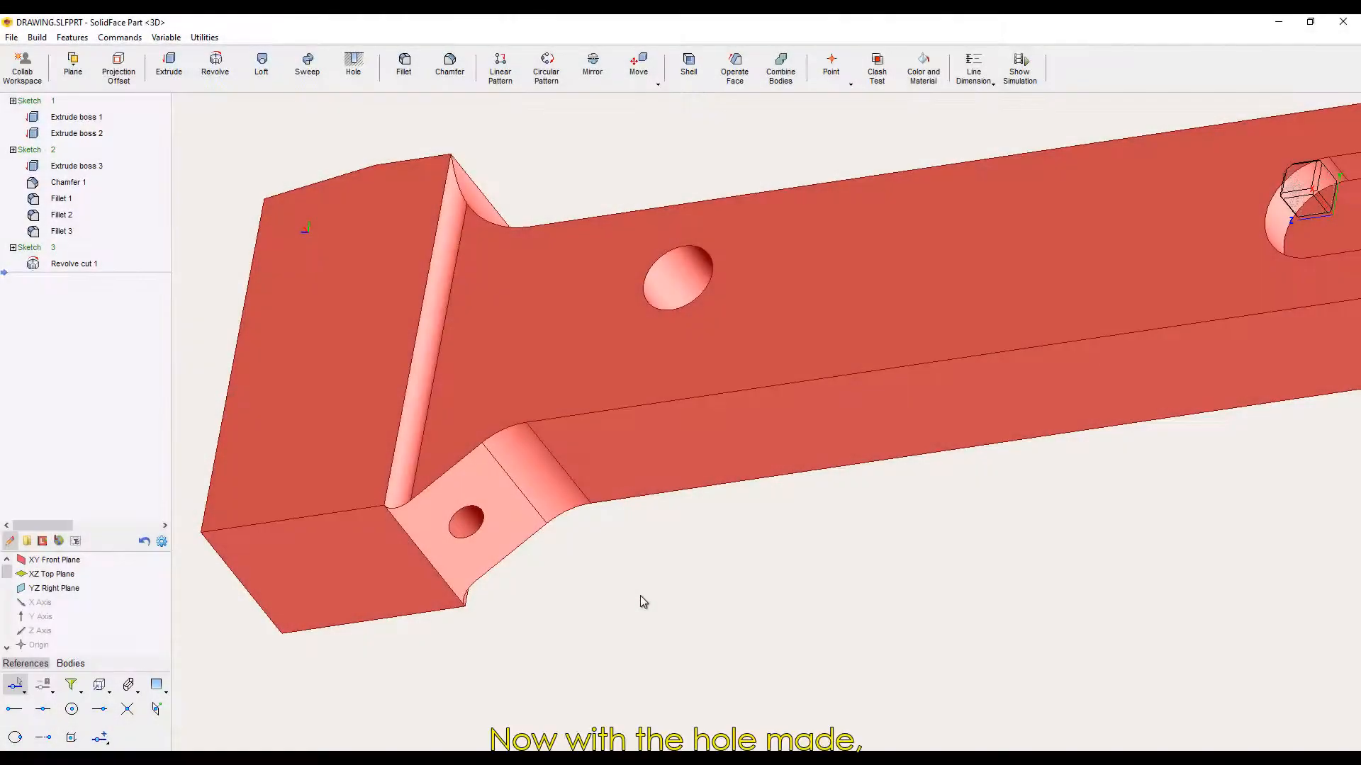
- Create two crossing reference planes along the upper side edges of the head, each with an angle rotation of 45
{"action": "scroll", "coordinate": [641, 599], "scroll_direction": "down", "scroll_amount": 3}
{"action": "scroll", "coordinate": [645, 600], "scroll_direction": "down", "scroll_amount": 1}
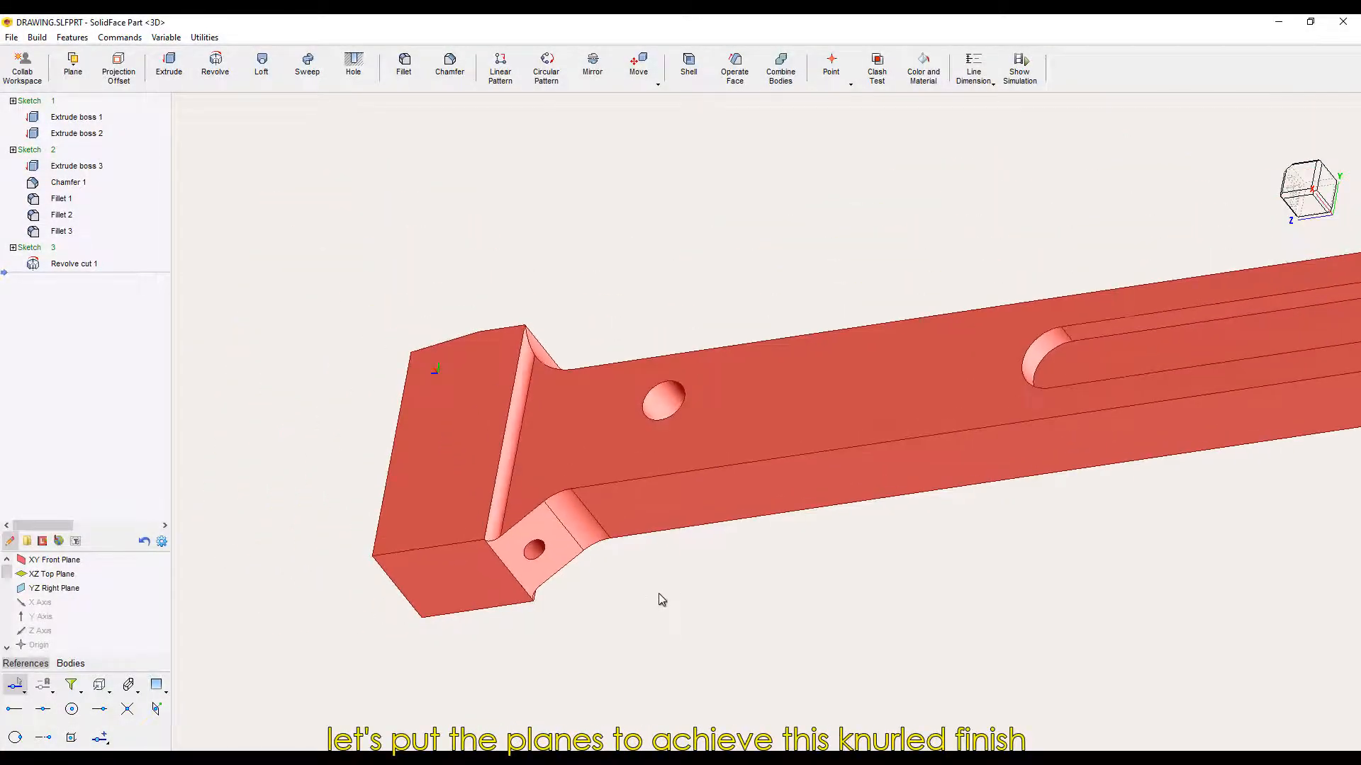
{"action": "middle_click_drag", "start_coordinate": [690, 604], "coordinate": [790, 695]}
{"action": "left_click", "coordinate": [1294, 188]}
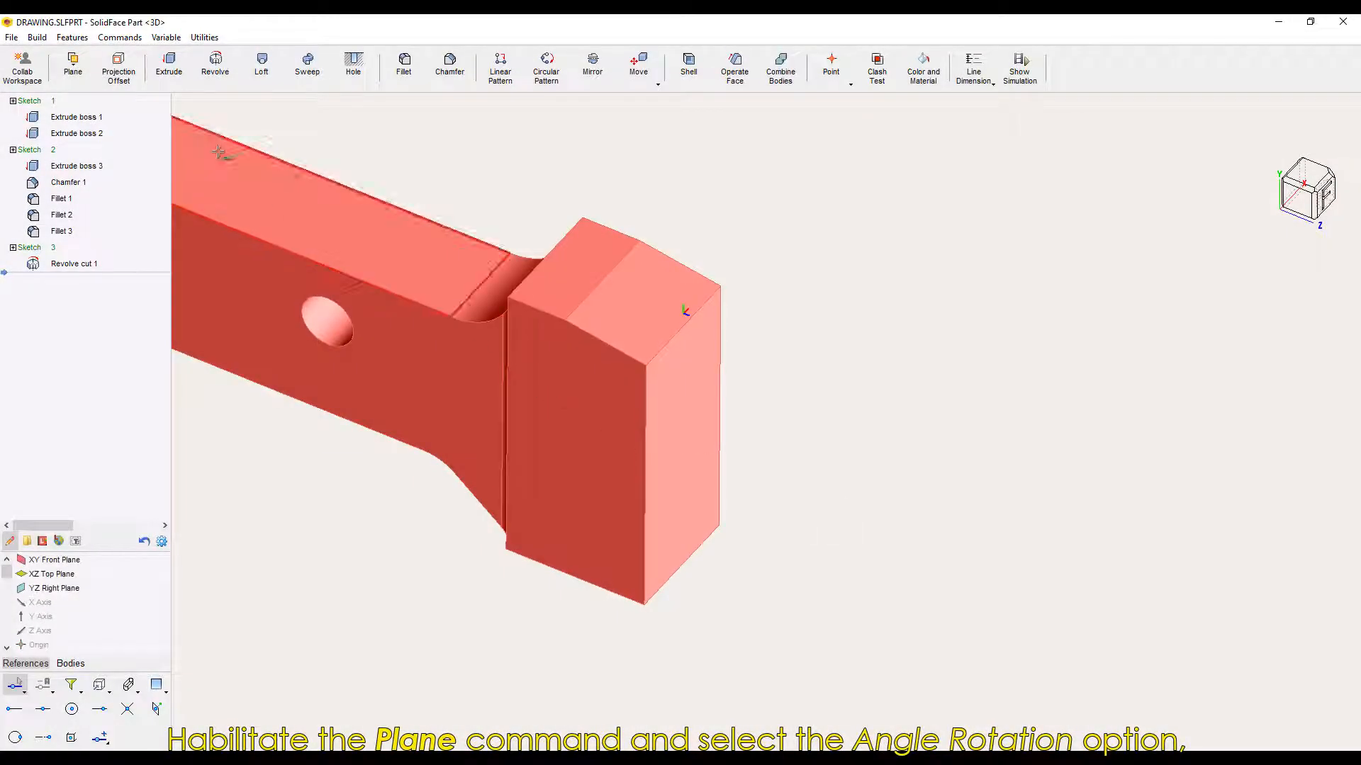
{"action": "left_click", "coordinate": [74, 65]}
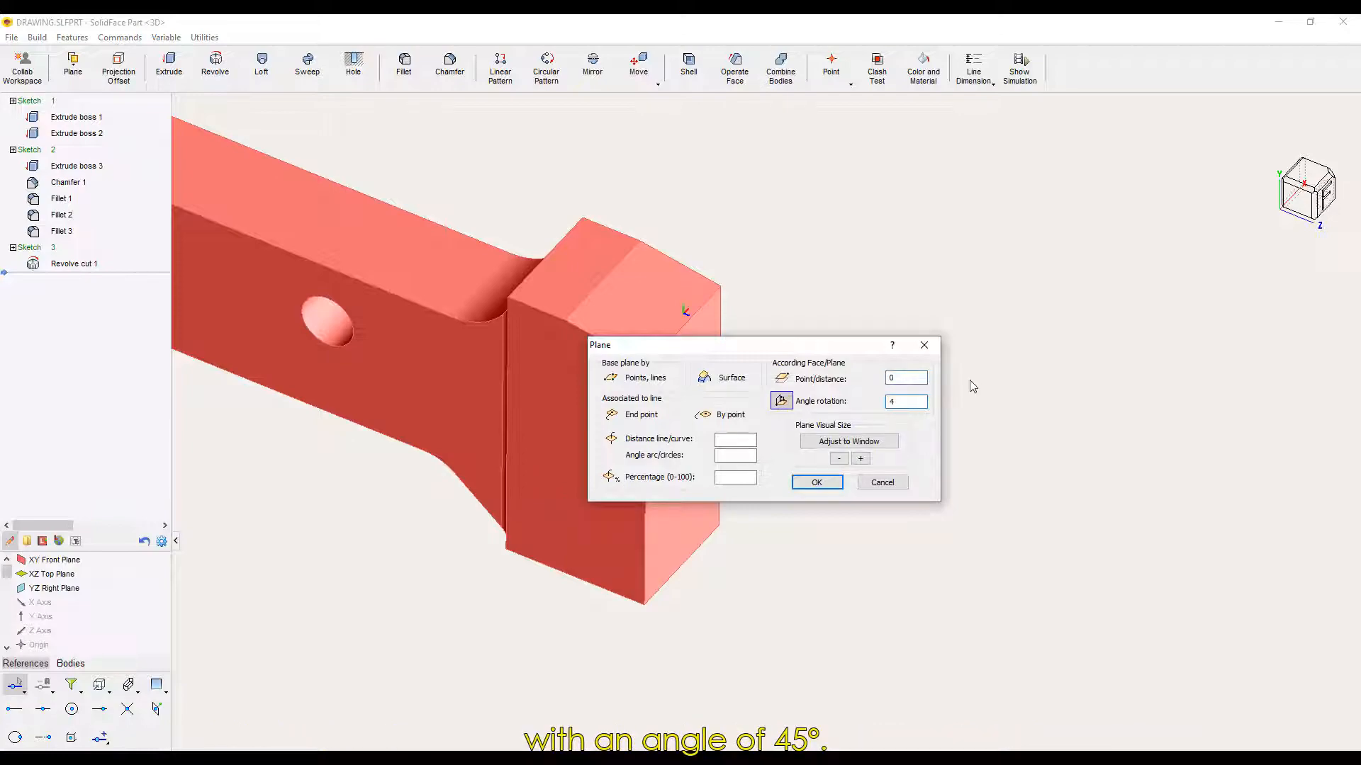
{"action": "left_click", "coordinate": [817, 482]}
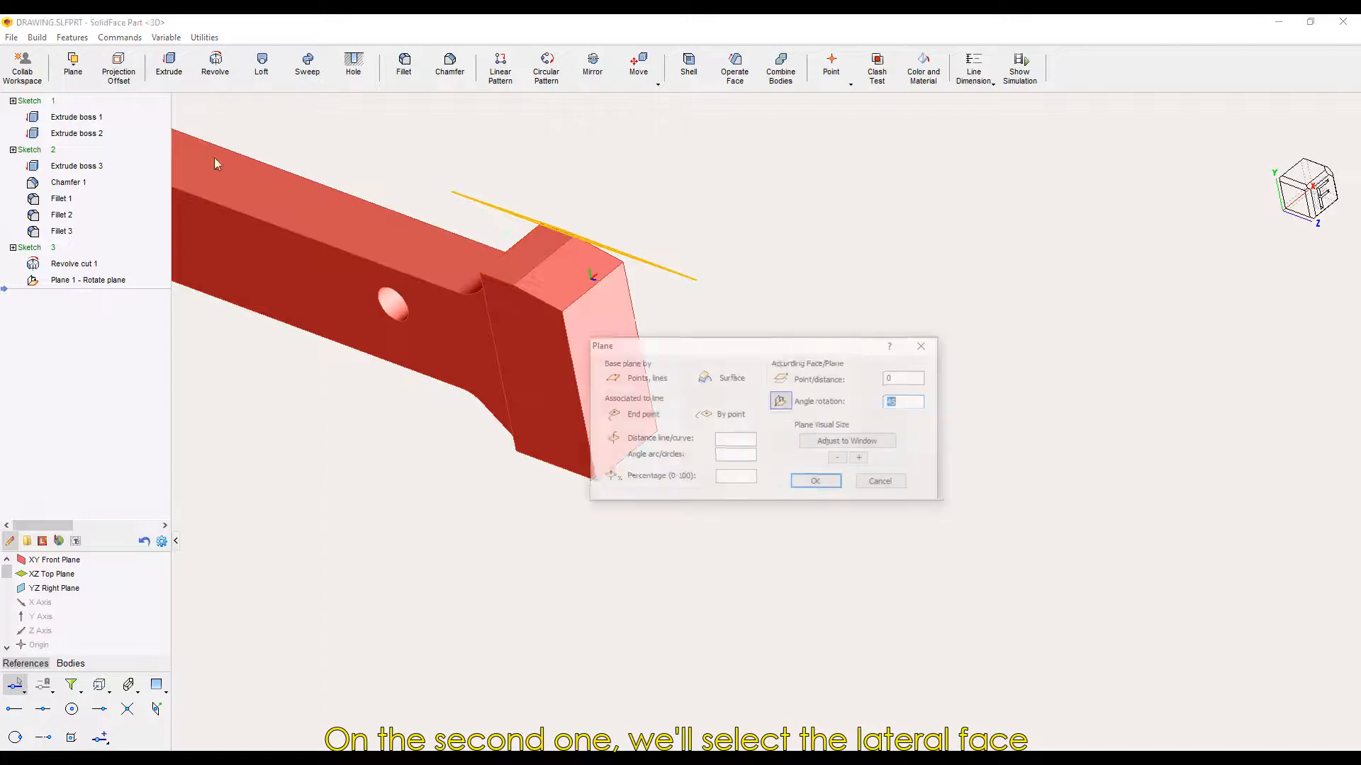
{"action": "left_click", "coordinate": [817, 482]}
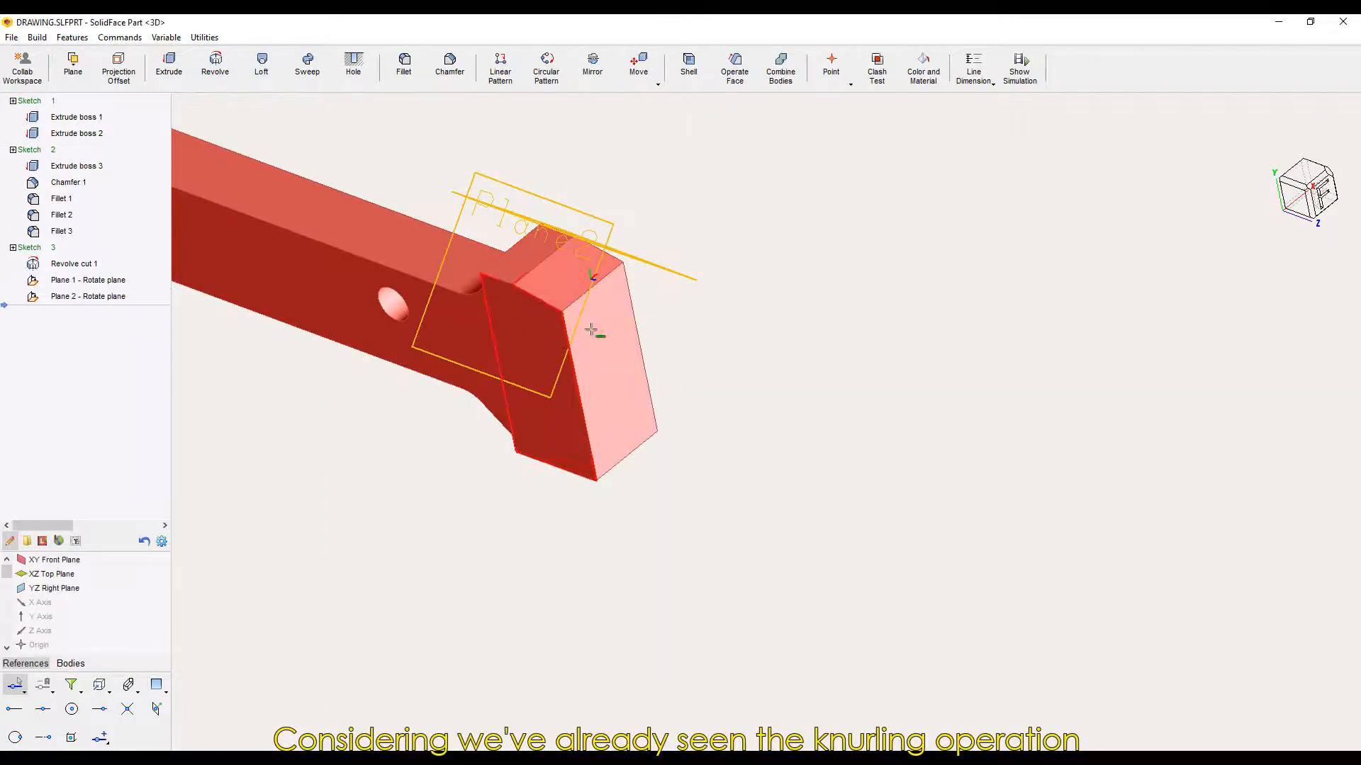
- Examine the head and its two rotated planes from the front and from oblique angles
{"action": "scroll", "coordinate": [765, 469], "scroll_direction": "down", "scroll_amount": 3}
{"action": "scroll", "coordinate": [803, 492], "scroll_direction": "up", "scroll_amount": 2}
{"action": "scroll", "coordinate": [928, 471], "scroll_direction": "up", "scroll_amount": 1}
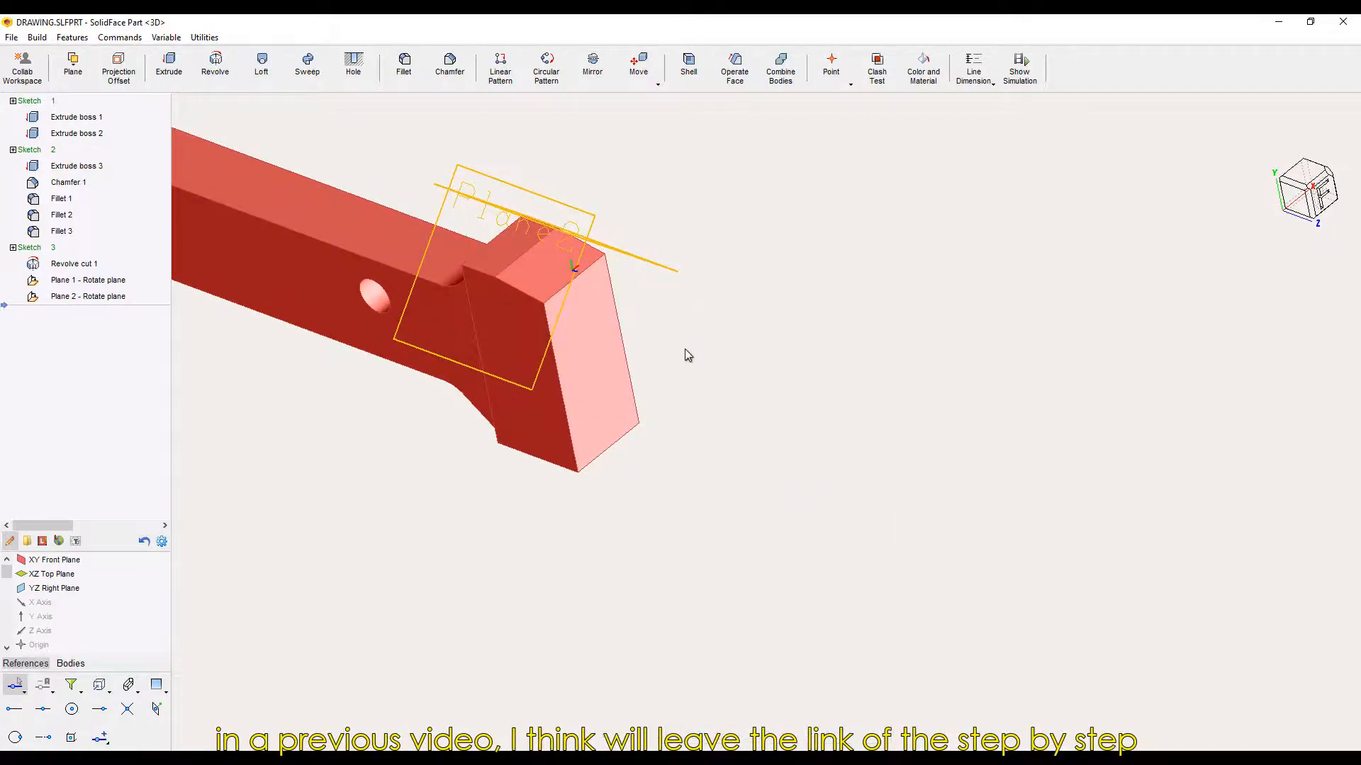
{"action": "scroll", "coordinate": [686, 362], "scroll_direction": "up", "scroll_amount": 2}
{"action": "middle_click_drag", "start_coordinate": [748, 519], "coordinate": [654, 550]}
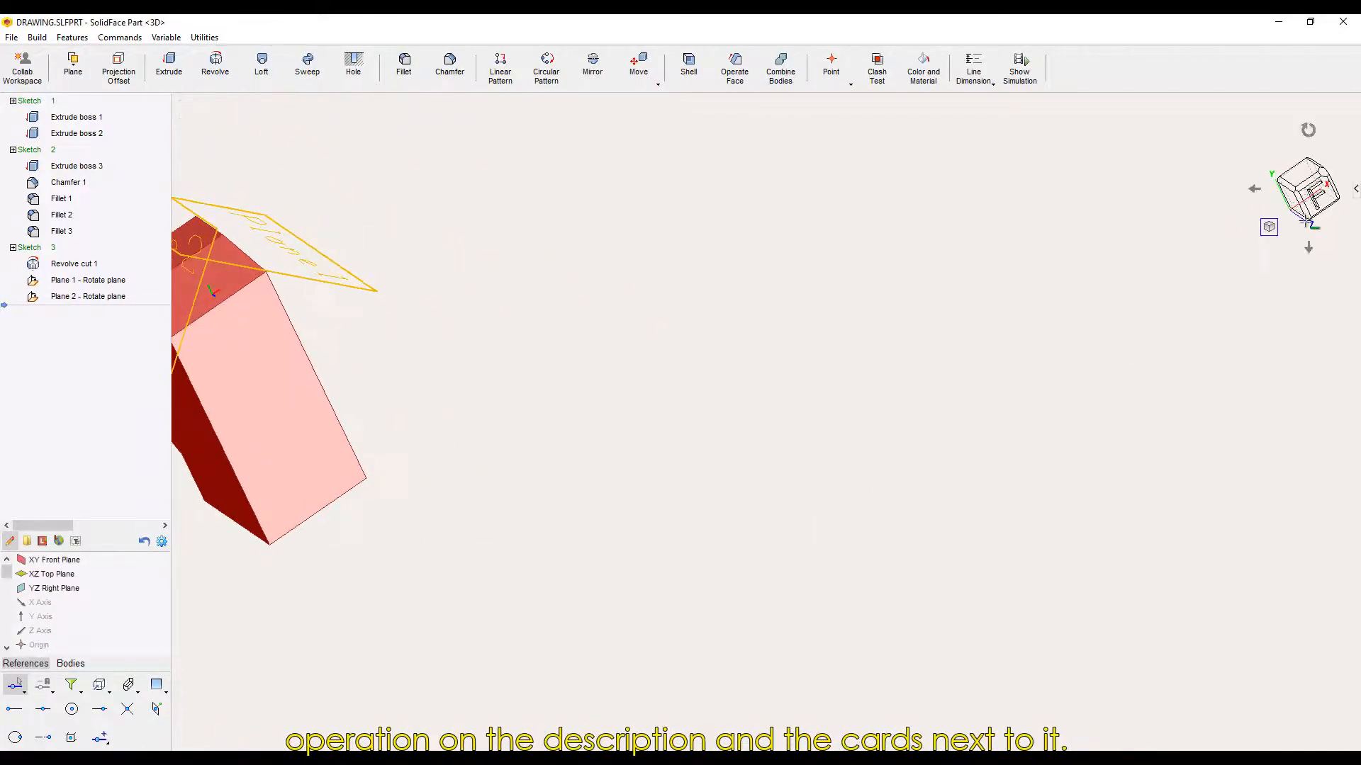
{"action": "left_click", "coordinate": [1315, 207]}
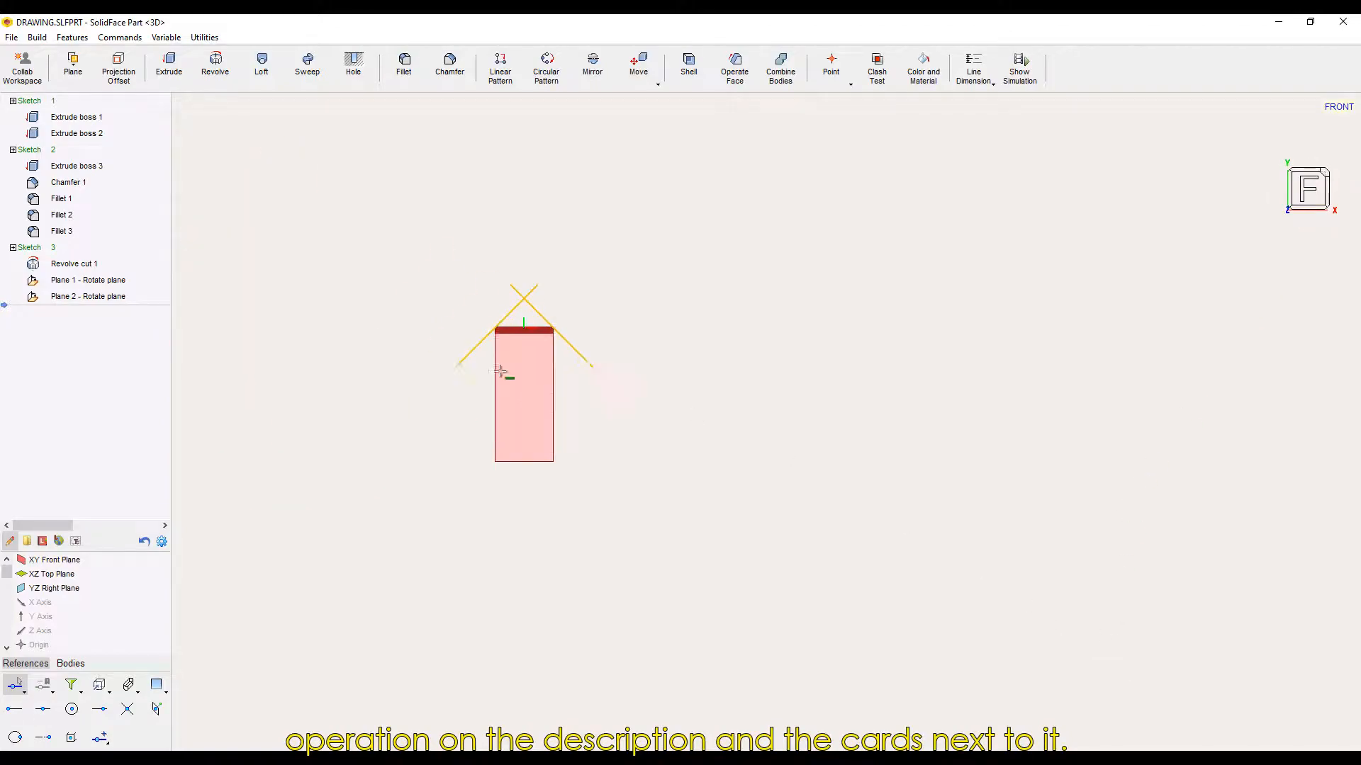
{"action": "mouse_move", "coordinate": [690, 495]}
{"action": "middle_mouse_down"}
{"action": "mouse_move", "coordinate": [577, 550]}
{"action": "mouse_move", "coordinate": [914, 531]}
{"action": "mouse_move", "coordinate": [385, 623]}
{"action": "mouse_move", "coordinate": [372, 682]}
{"action": "mouse_move", "coordinate": [416, 674]}
{"action": "middle_mouse_up"}
{"action": "scroll", "coordinate": [397, 623], "scroll_direction": "up", "scroll_amount": 4}
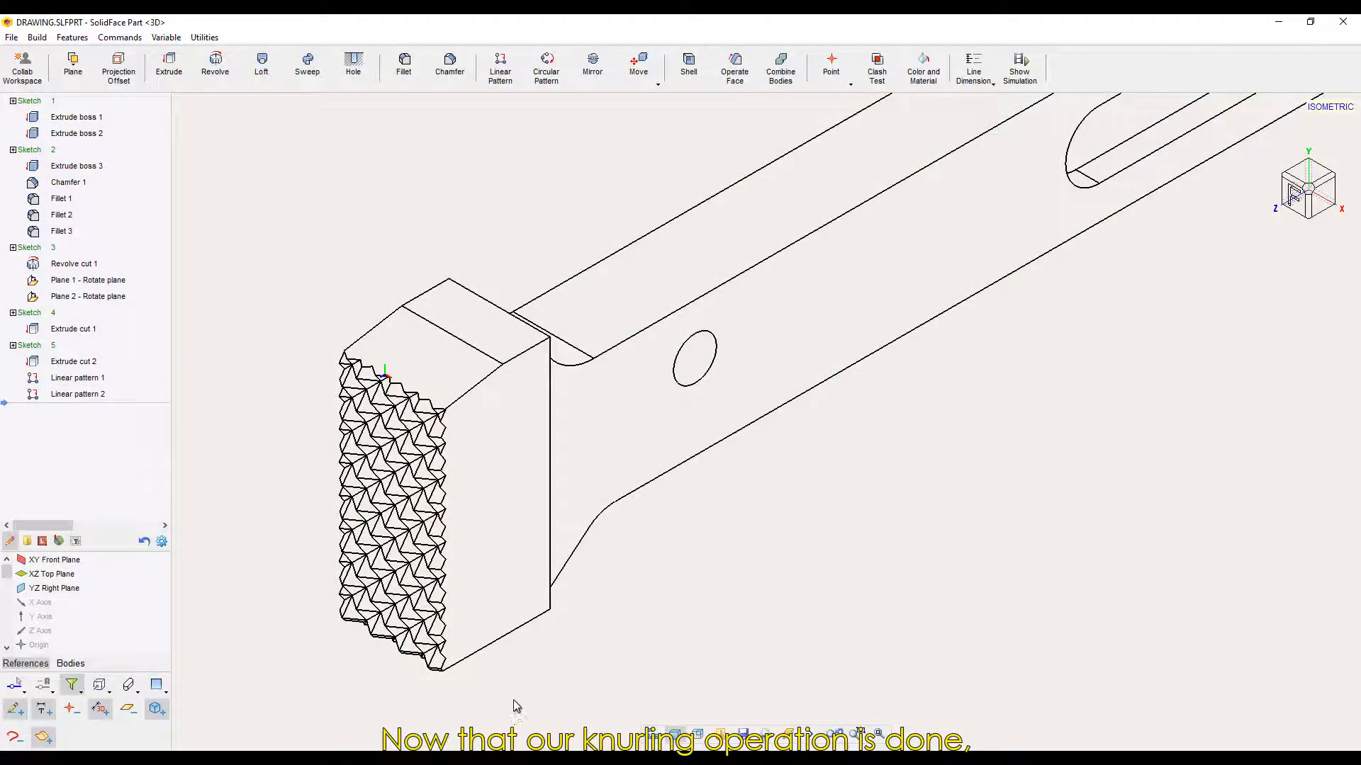
- Show the whole knurled handle in shaded display instead of line display
{"action": "scroll", "coordinate": [518, 678], "scroll_direction": "down", "scroll_amount": 5}
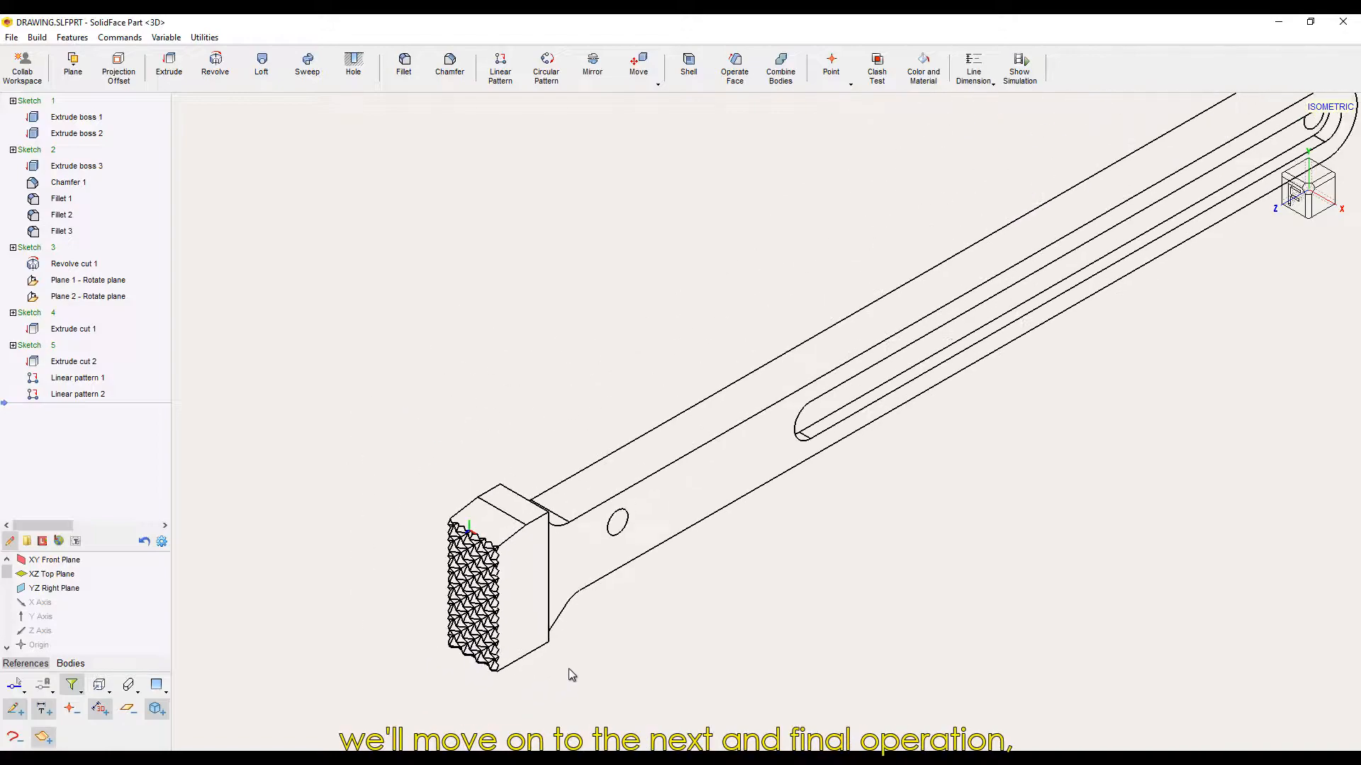
{"action": "right_click", "coordinate": [1304, 127]}
{"action": "left_click", "coordinate": [1245, 185]}
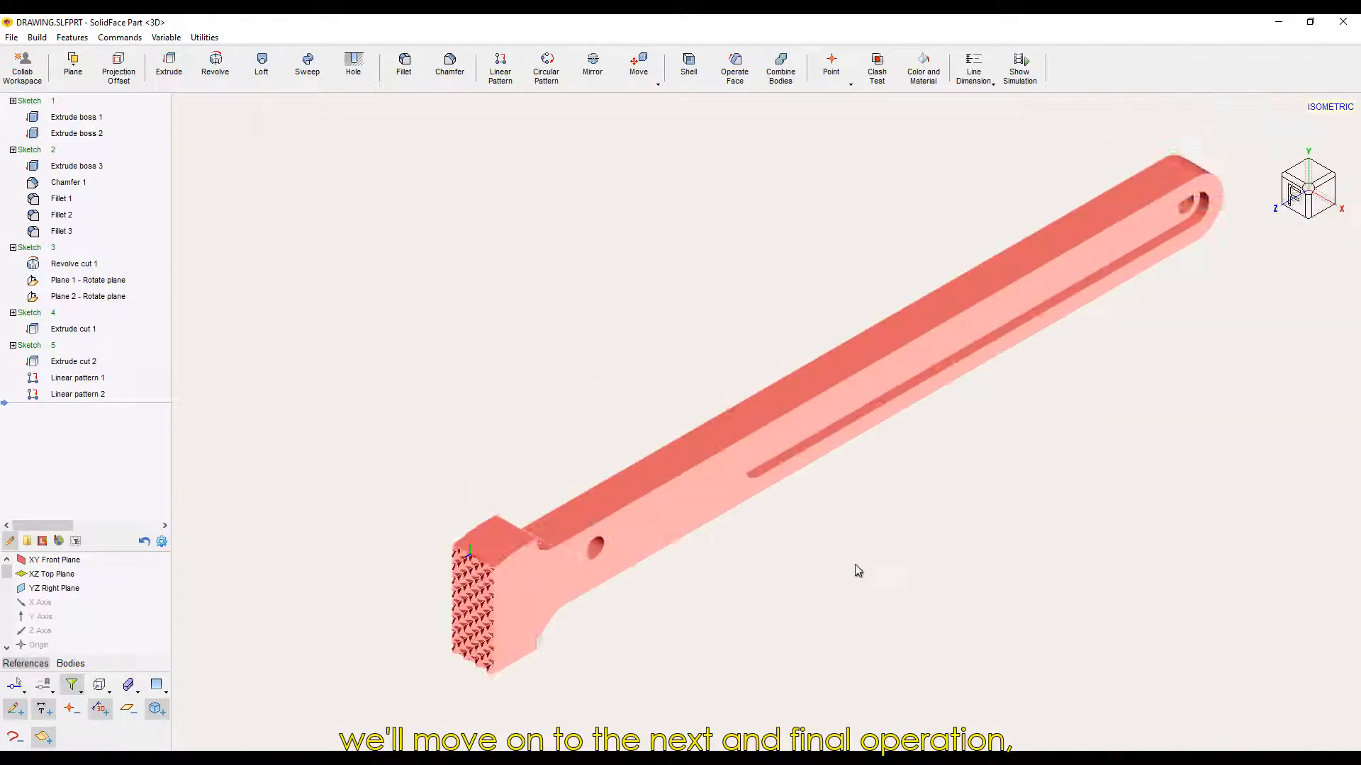
- Assign the Carbon Steel material to the handle body
{"action": "scroll", "coordinate": [645, 645], "scroll_direction": "up", "scroll_amount": 3}
{"action": "scroll", "coordinate": [609, 595], "scroll_direction": "down", "scroll_amount": 4}
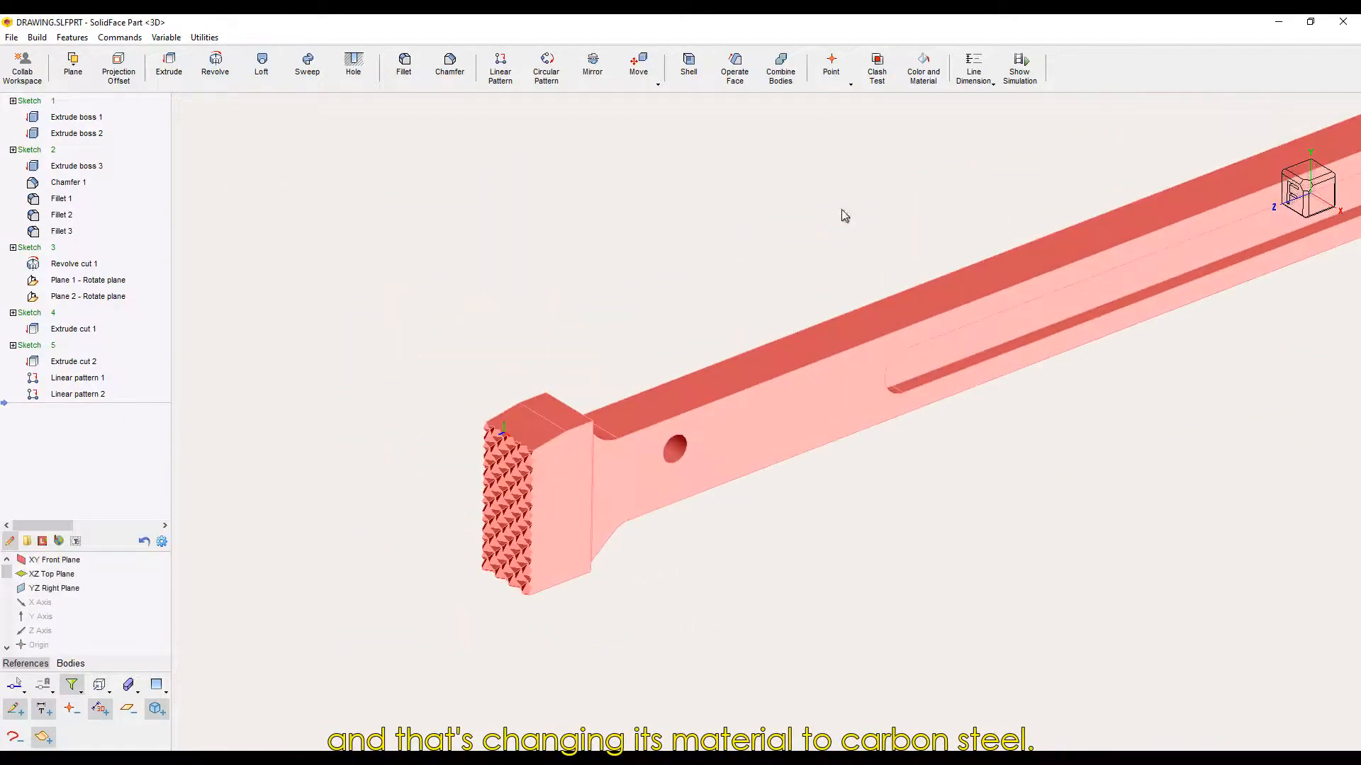
{"action": "left_click", "coordinate": [924, 67]}
{"action": "left_click", "coordinate": [247, 176]}
{"action": "left_click", "coordinate": [262, 215]}
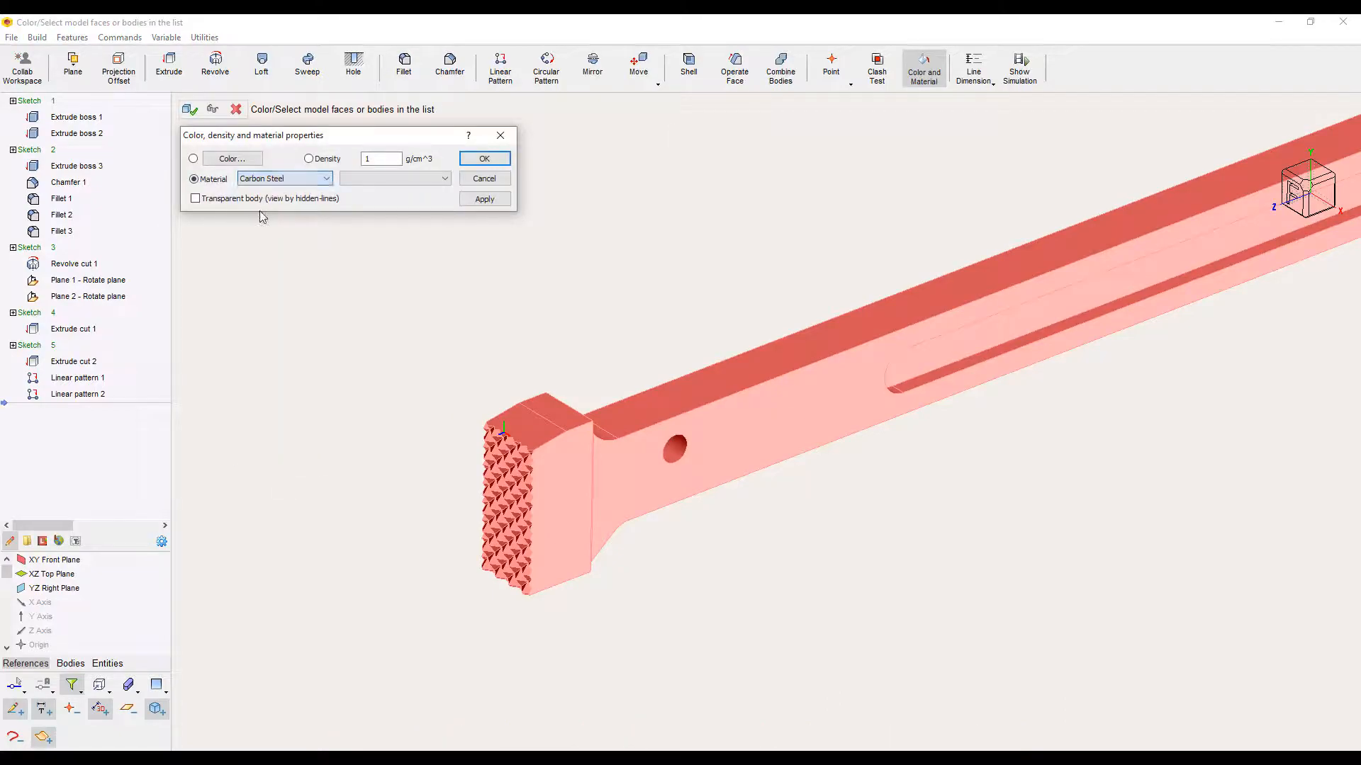
{"action": "left_click", "coordinate": [71, 663]}
{"action": "left_click", "coordinate": [484, 158]}
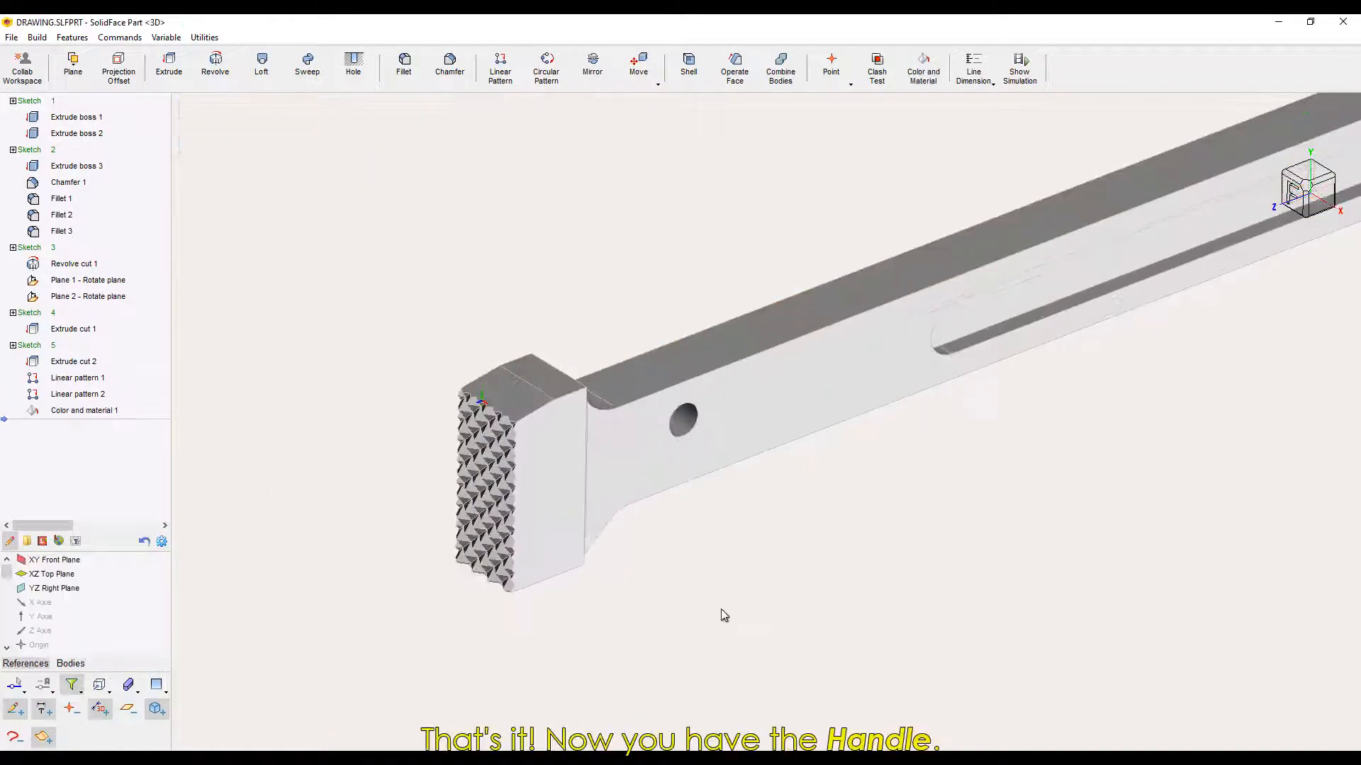
{"action": "middle_click_drag", "start_coordinate": [724, 616], "coordinate": [832, 585]}
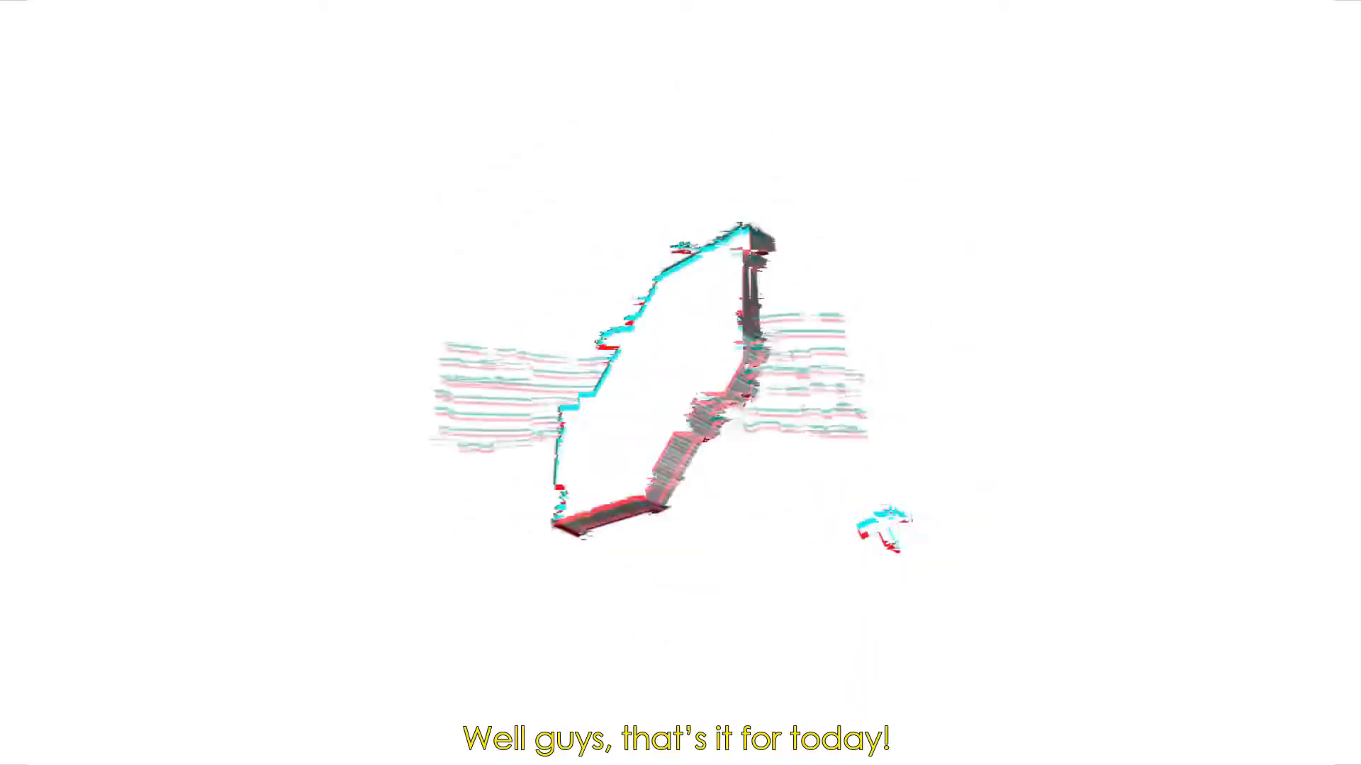